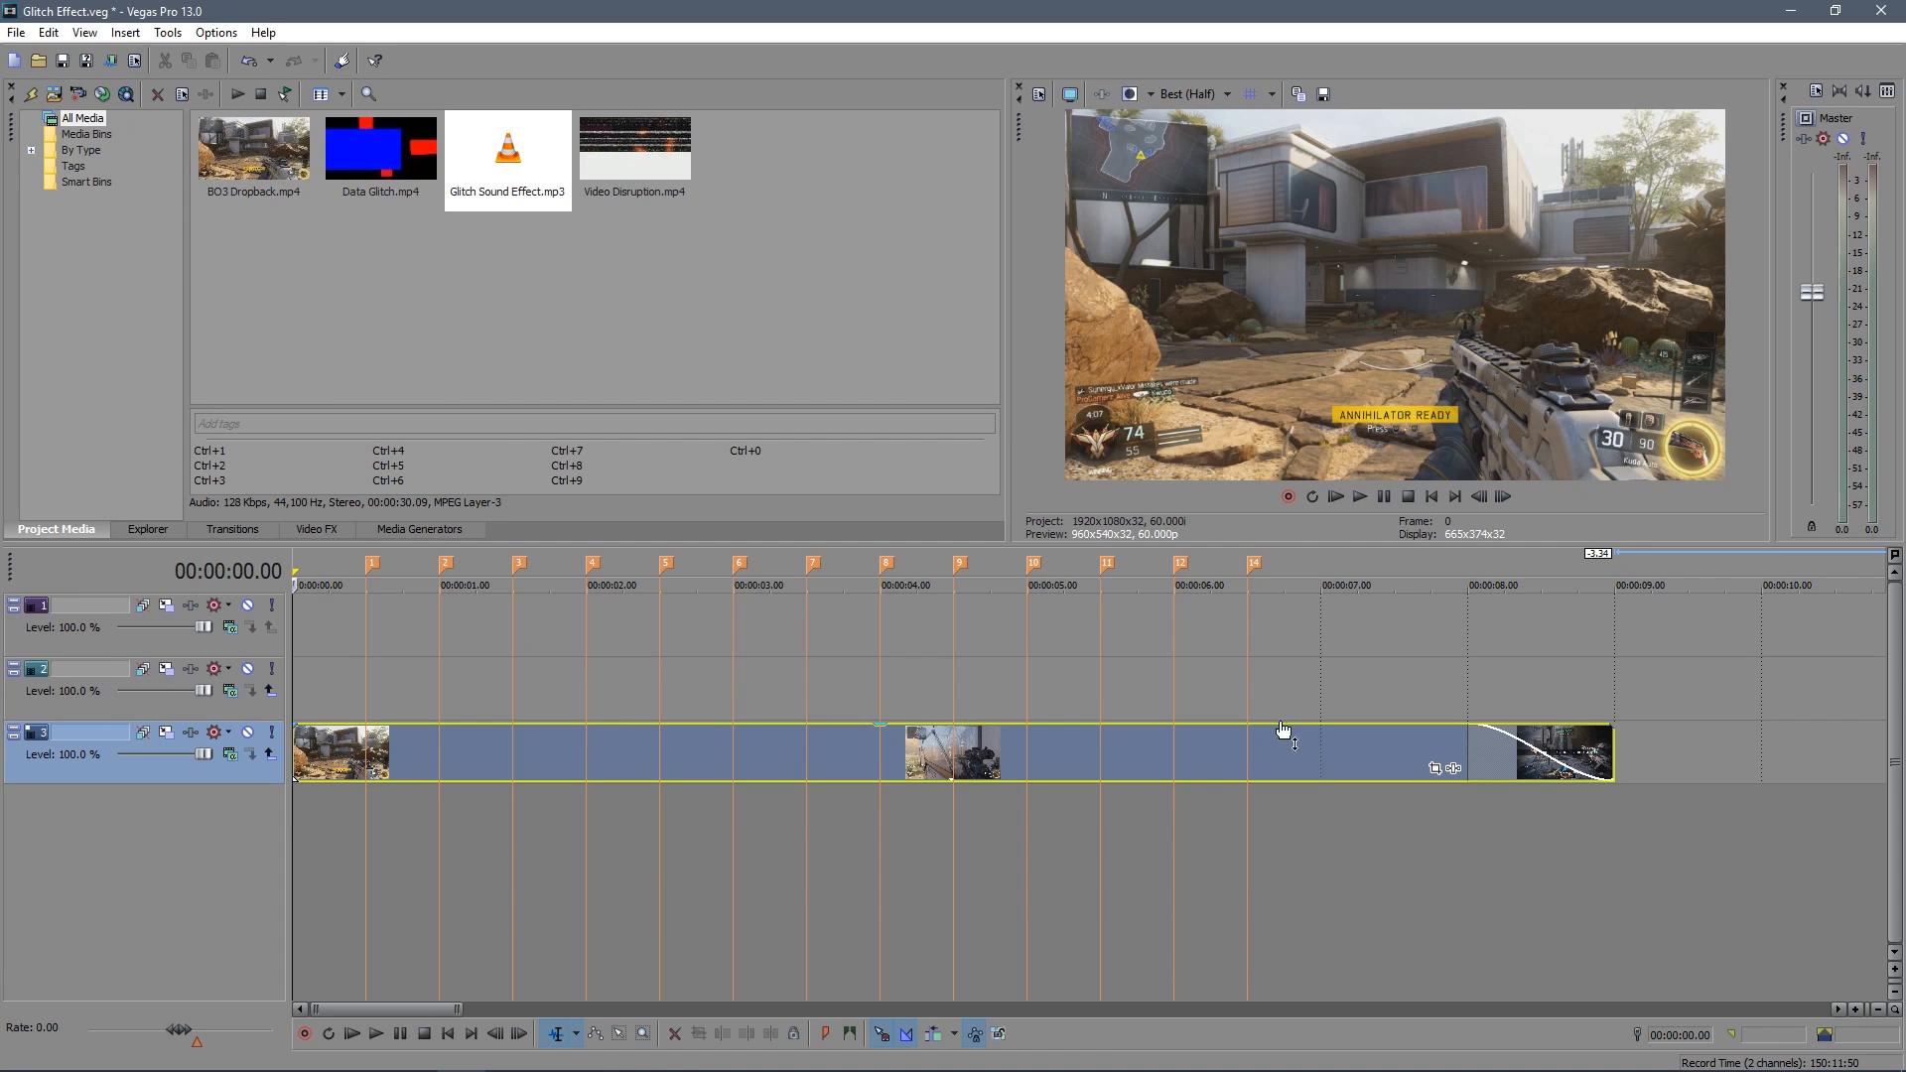
# - Split the gameplay clip on track 3 at every marker from 00:00:00.30 through 00:00:06.30
pyautogui.click(365, 631)
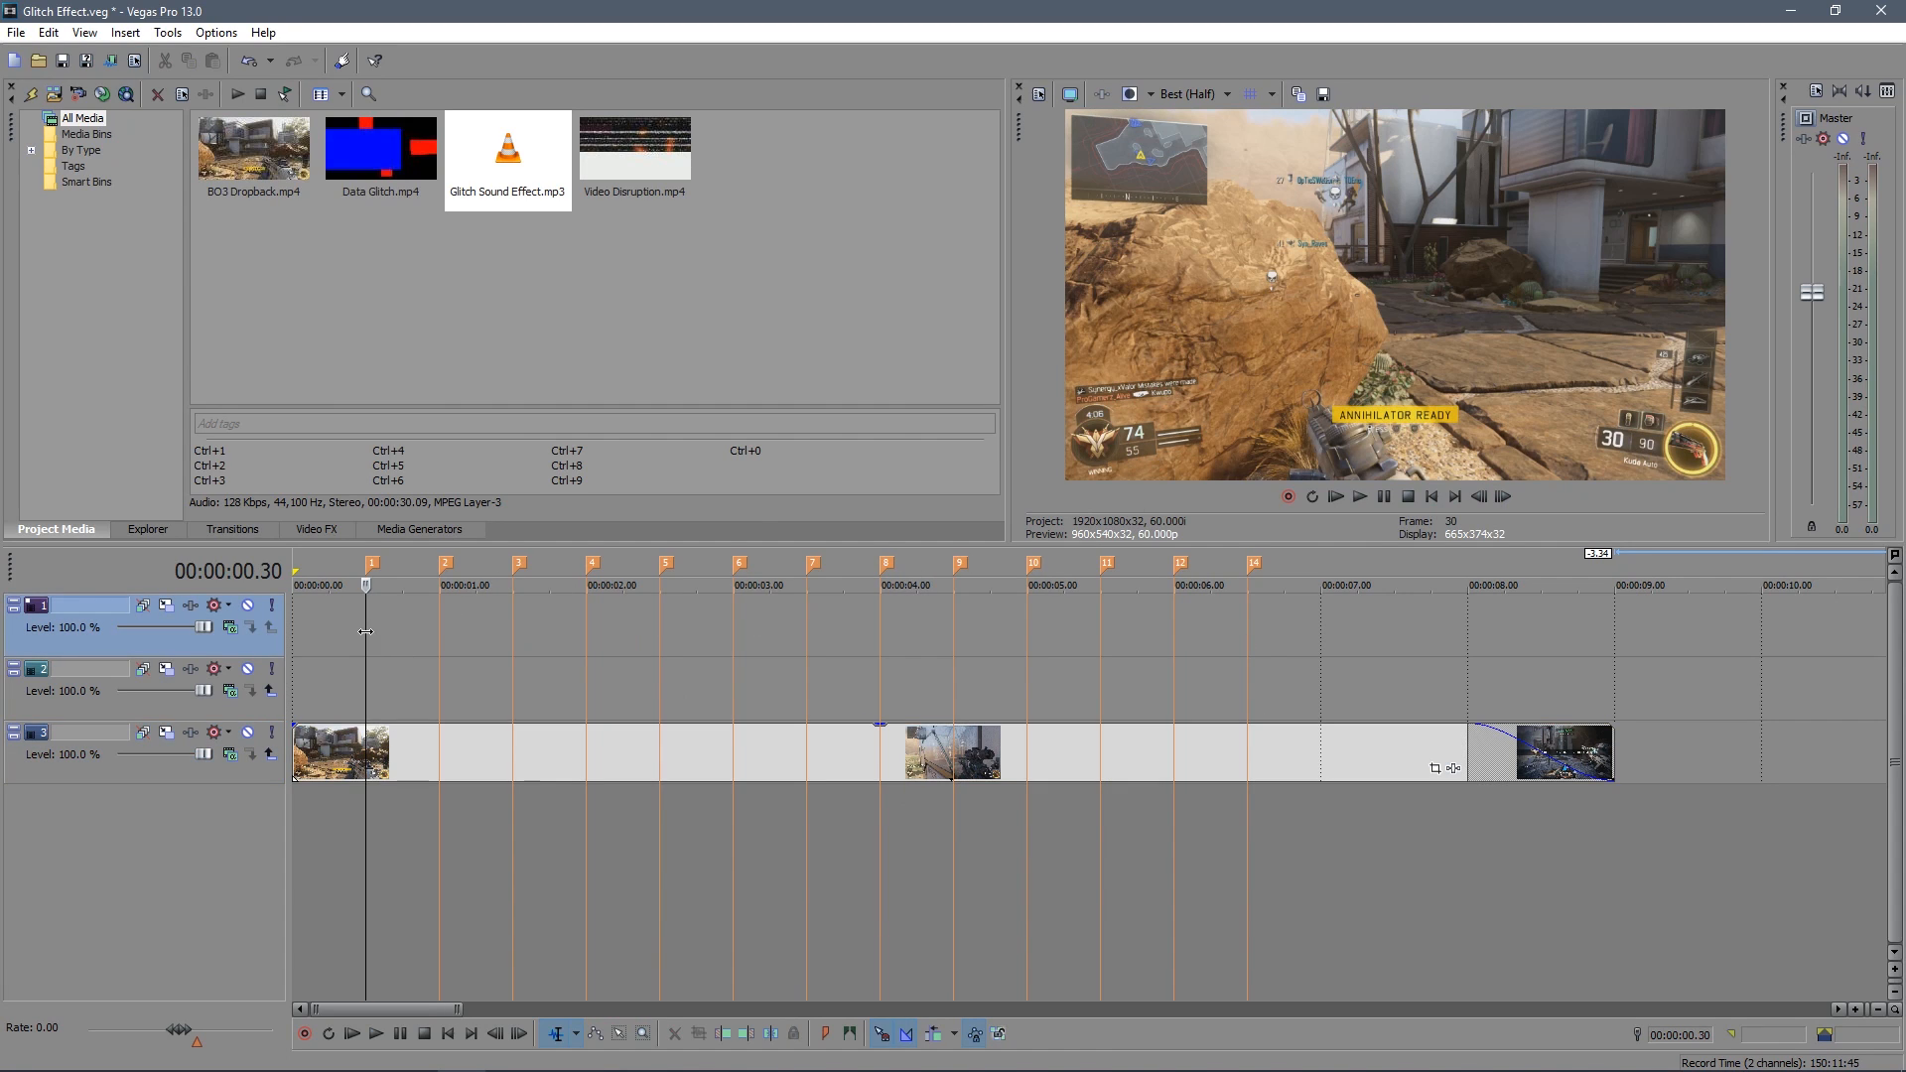
pyautogui.click(441, 627)
pyautogui.click(516, 628)
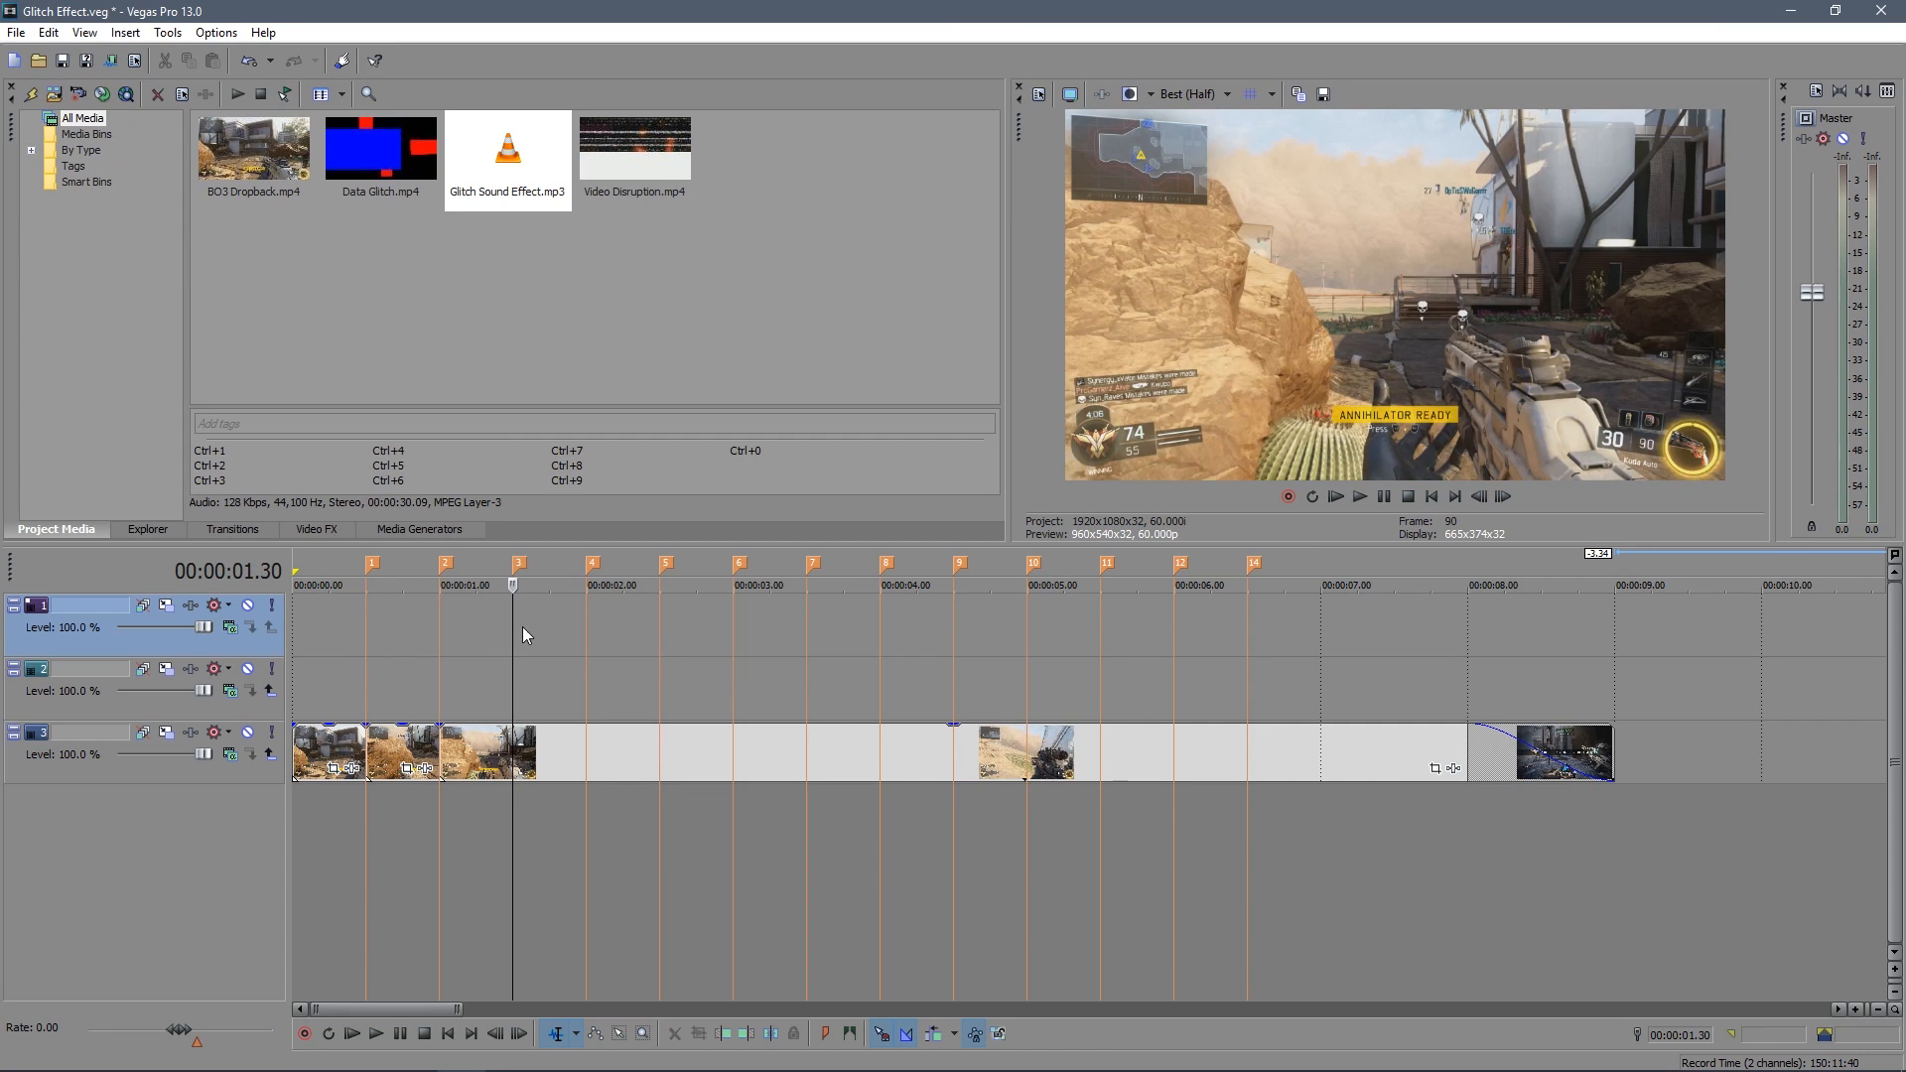
pyautogui.click(585, 627)
pyautogui.click(660, 630)
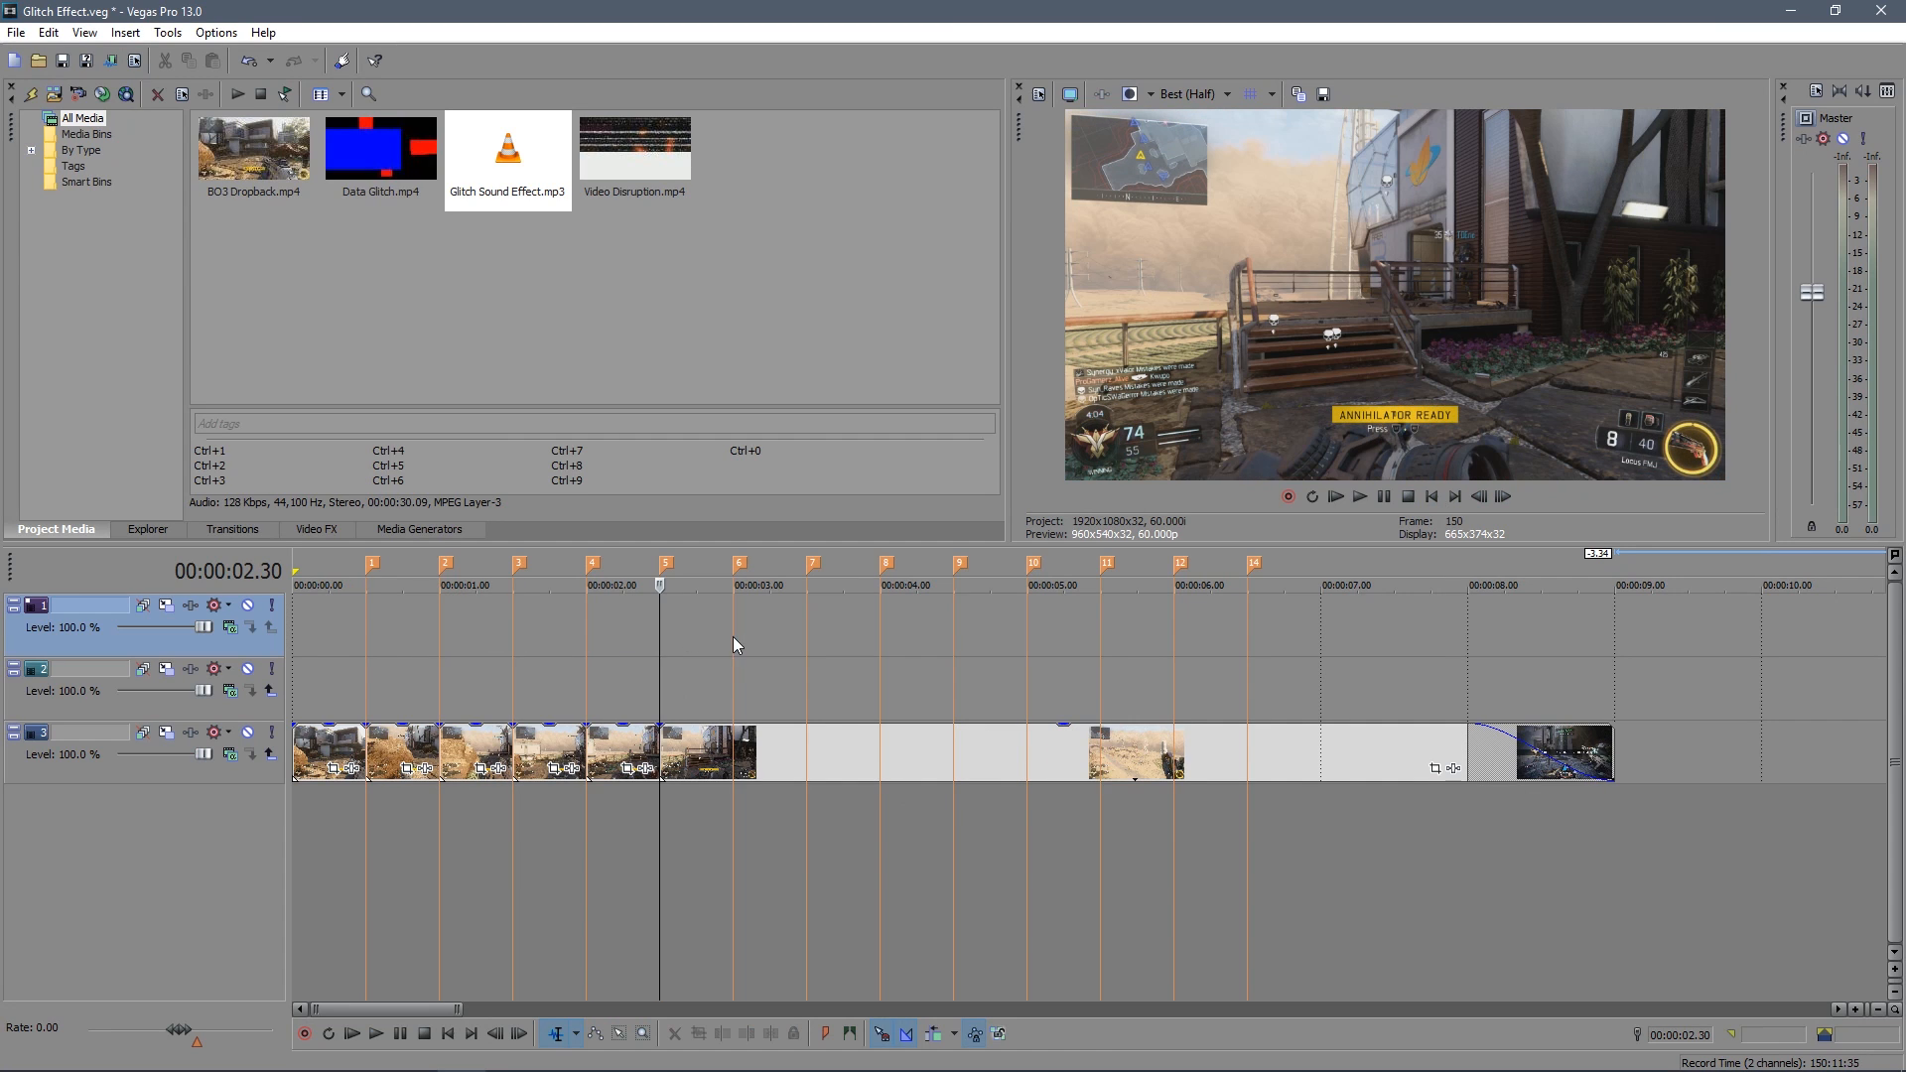
pyautogui.click(733, 635)
pyautogui.click(812, 640)
pyautogui.click(880, 641)
pyautogui.click(955, 649)
pyautogui.click(1027, 653)
pyautogui.click(1102, 659)
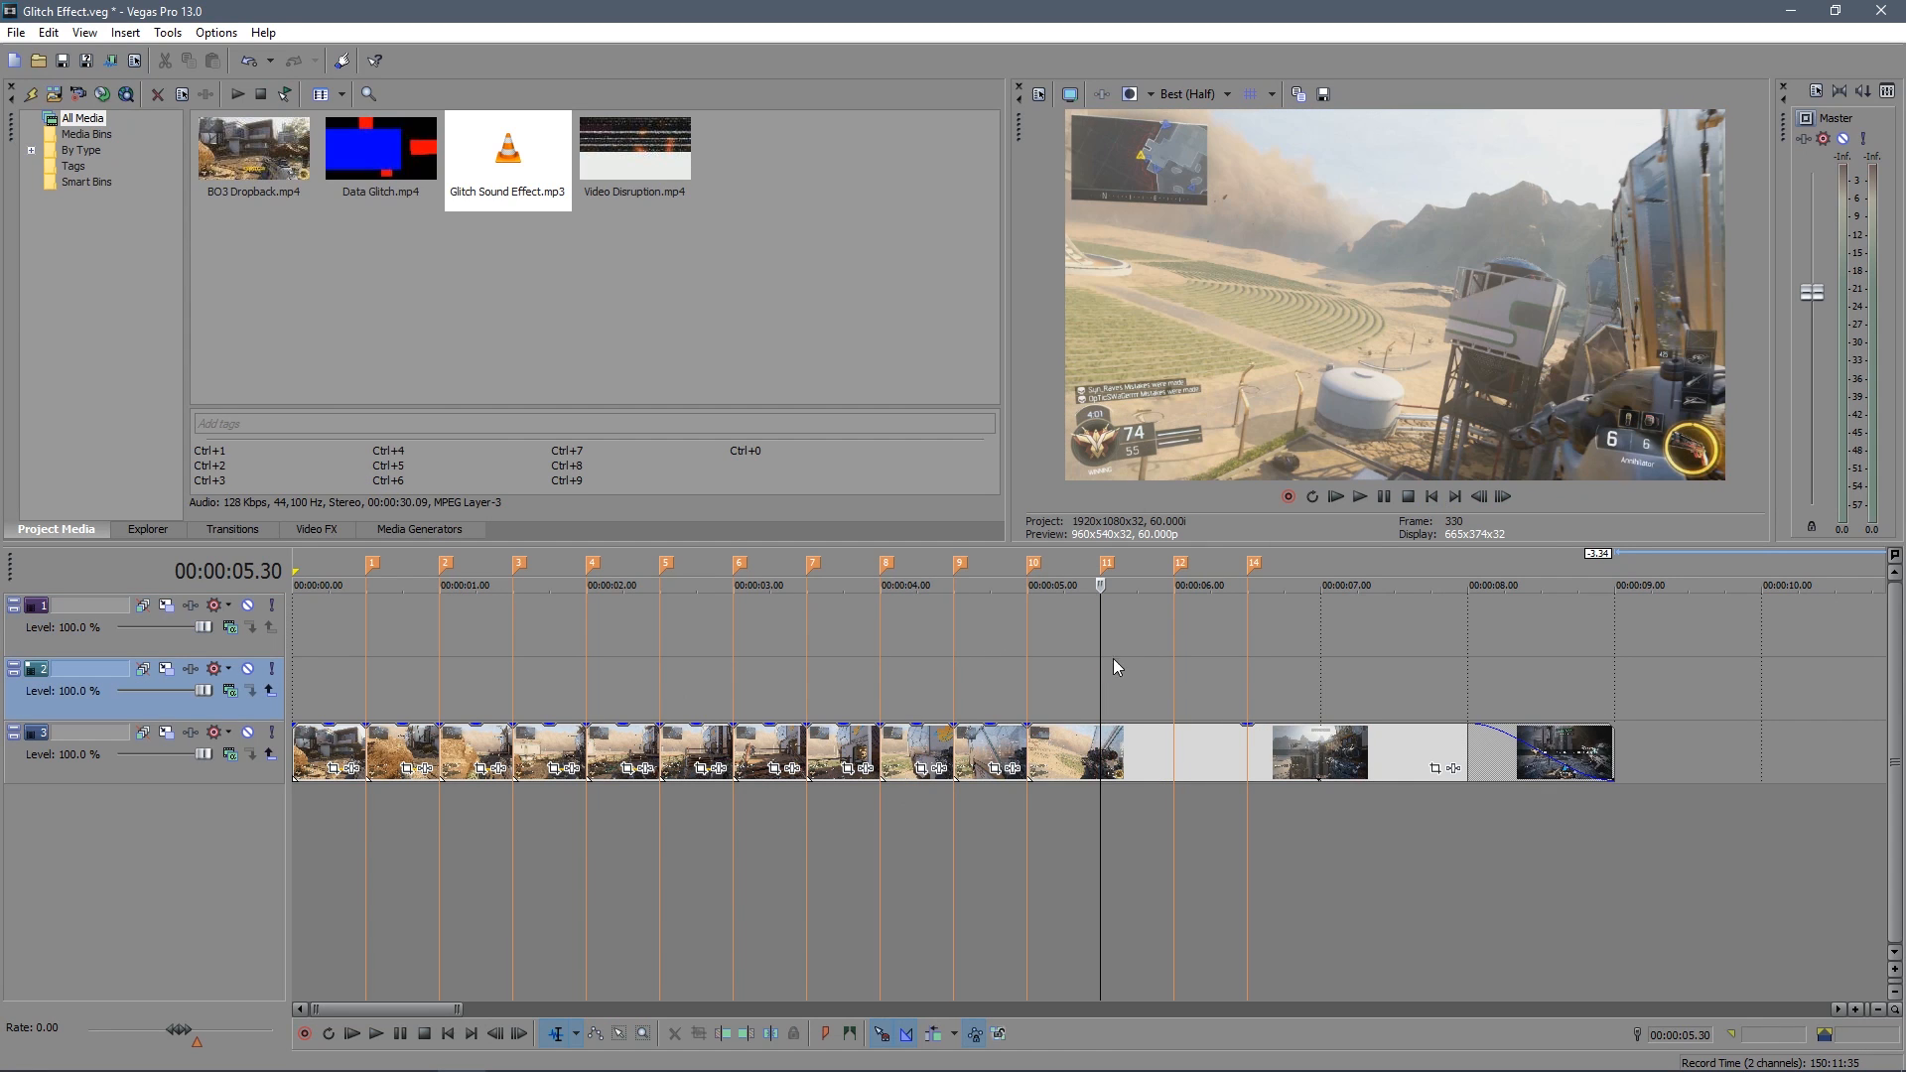
pyautogui.click(1173, 663)
pyautogui.click(1247, 665)
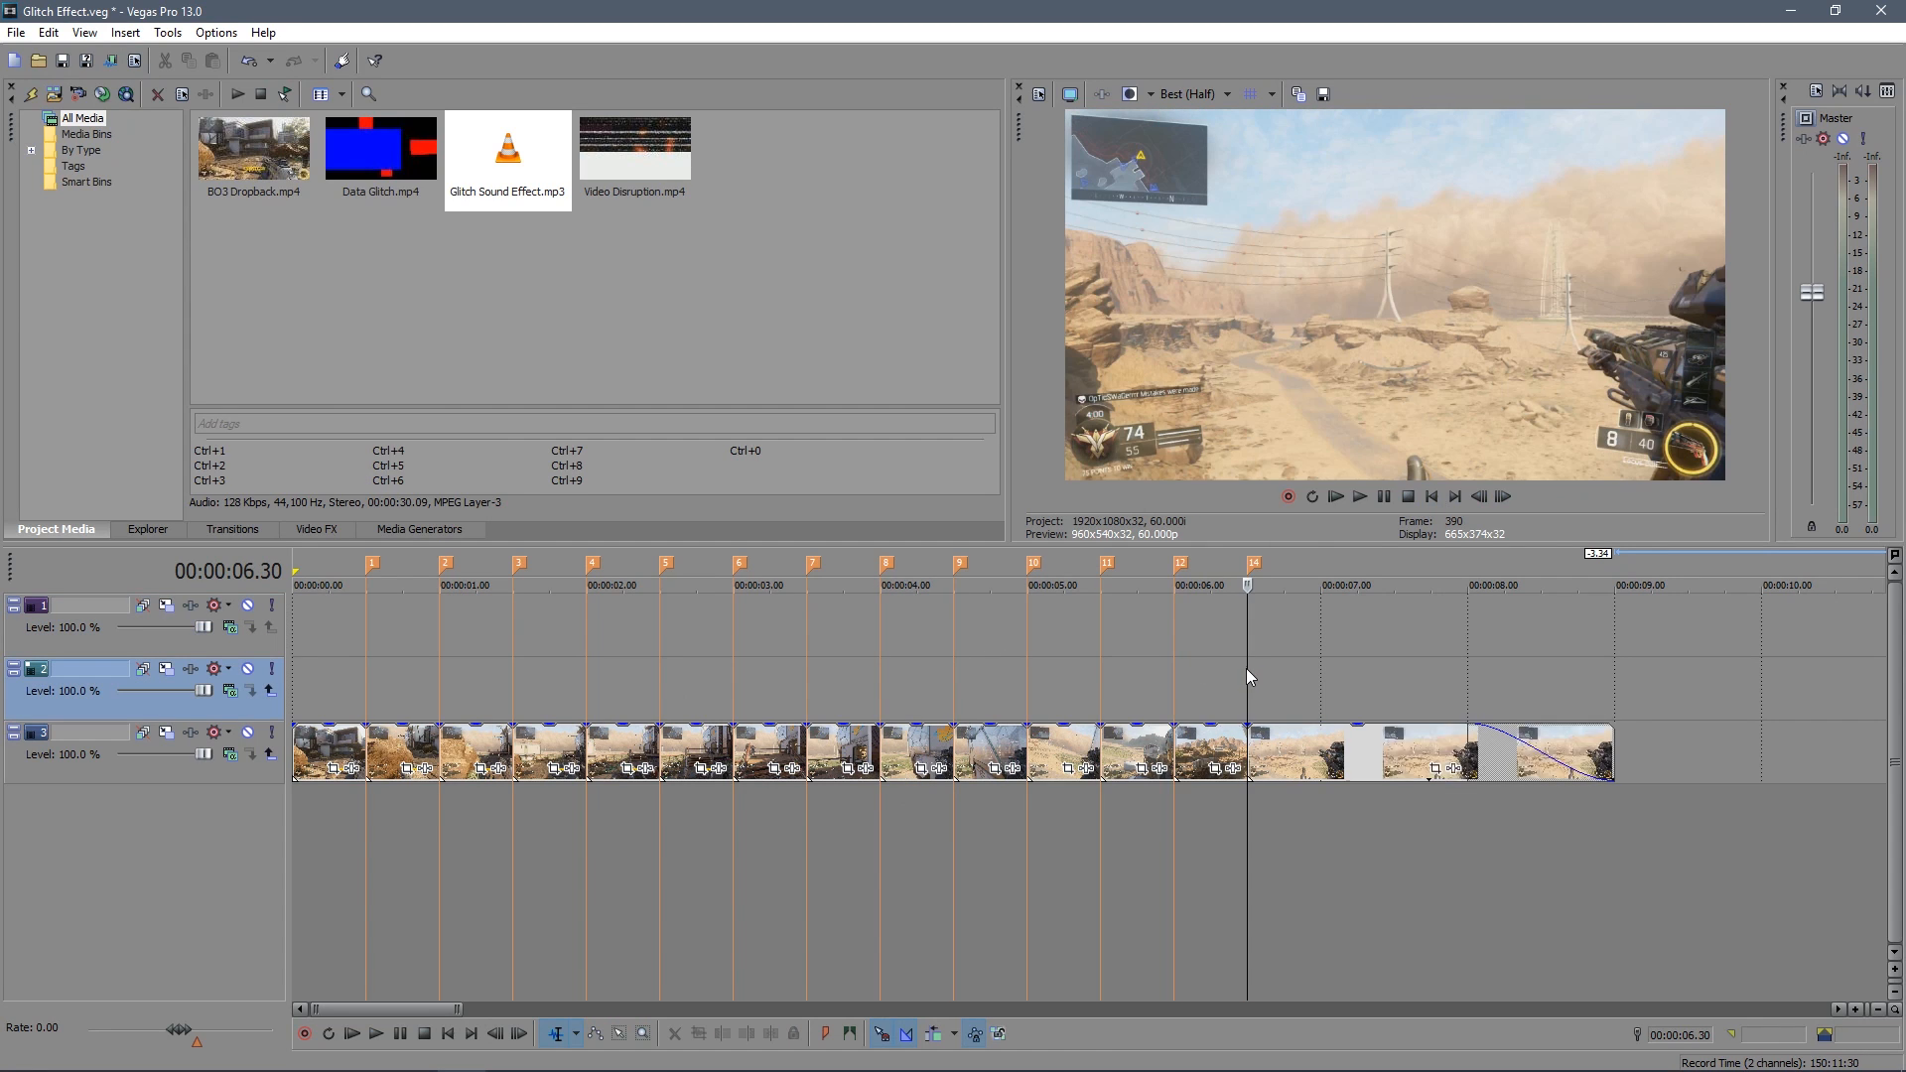
# - Reverse every second segment of the split gameplay clip, from the one starting at marker 1 to the one starting at marker 11
pyautogui.click(413, 752)
pyautogui.keyDown('ctrl'); pyautogui.click(576, 746); pyautogui.keyUp('ctrl')
pyautogui.keyDown('ctrl'); pyautogui.click(710, 749); pyautogui.keyUp('ctrl')
pyautogui.keyDown('ctrl'); pyautogui.click(851, 752); pyautogui.keyUp('ctrl')
pyautogui.keyDown('ctrl'); pyautogui.click(1012, 751); pyautogui.keyUp('ctrl')
pyautogui.keyDown('ctrl'); pyautogui.click(1144, 742); pyautogui.keyUp('ctrl')
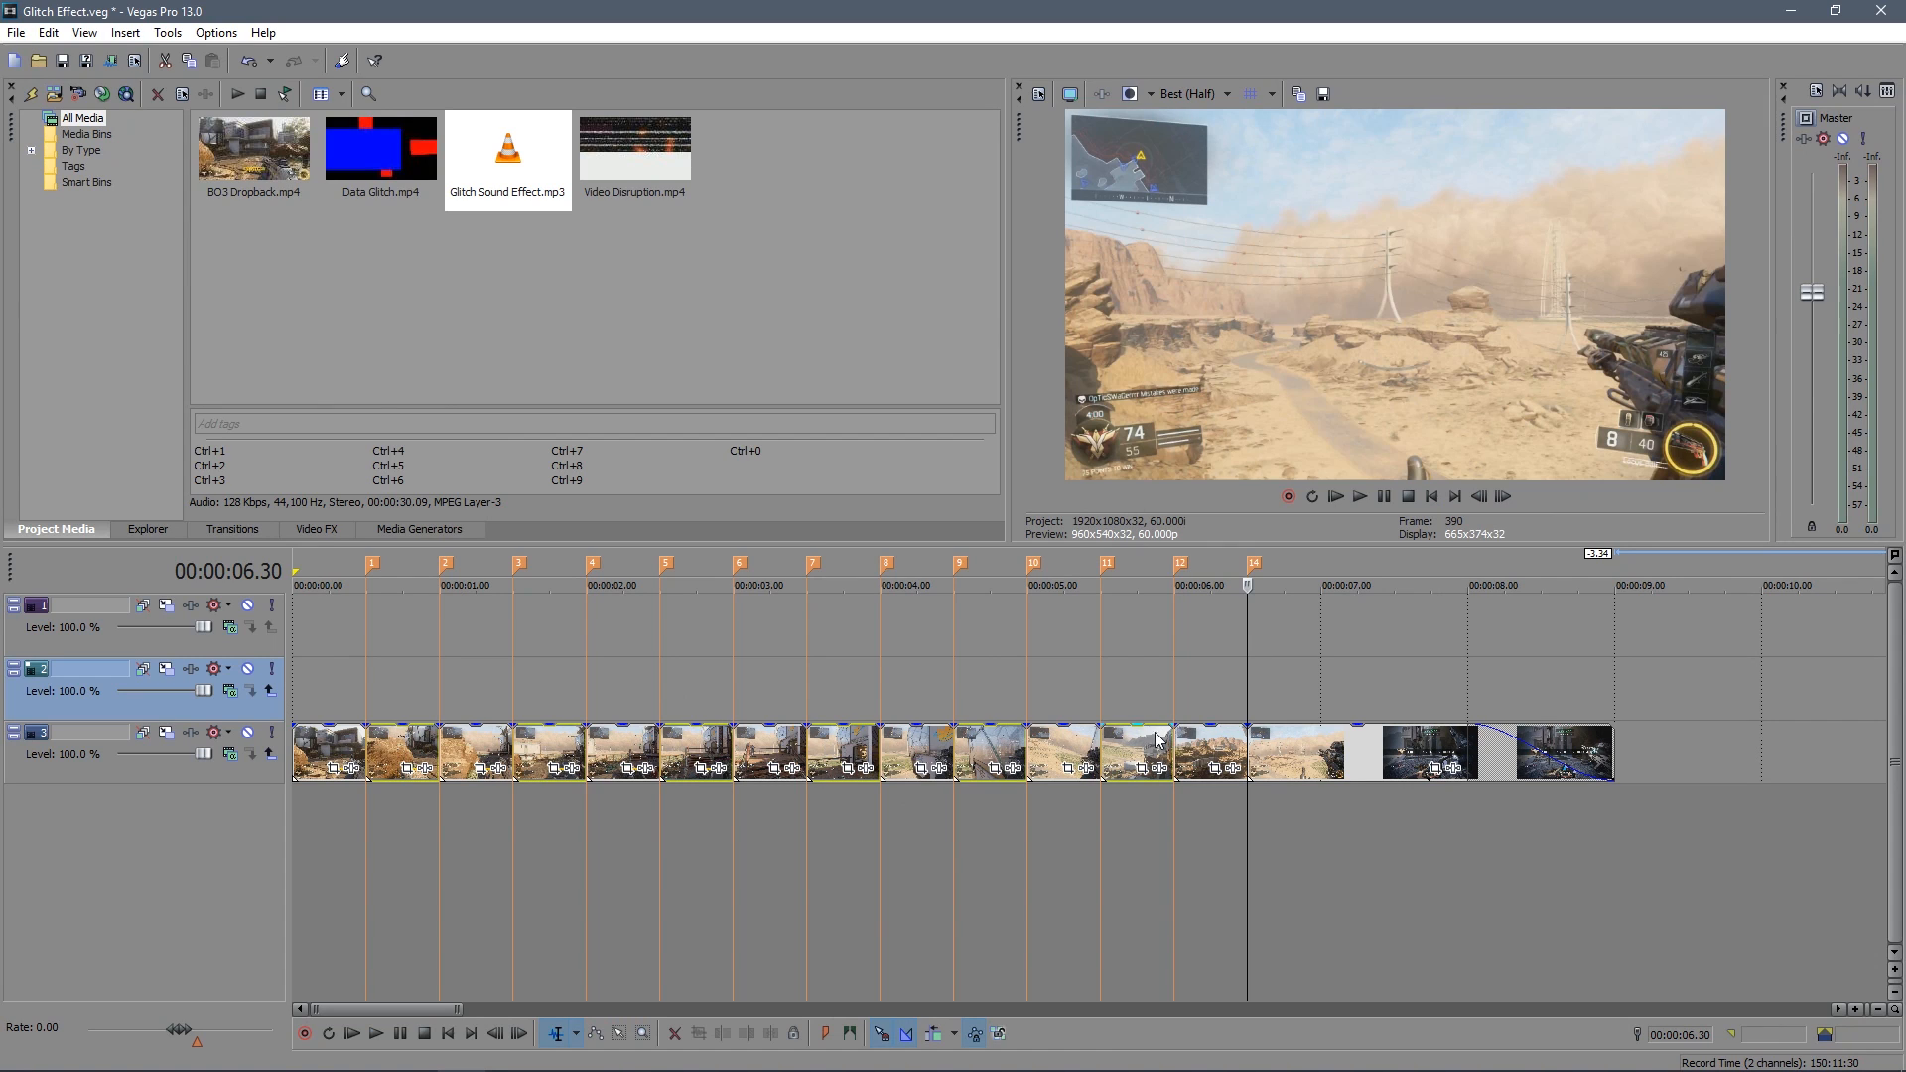
pyautogui.rightClick(1136, 749)
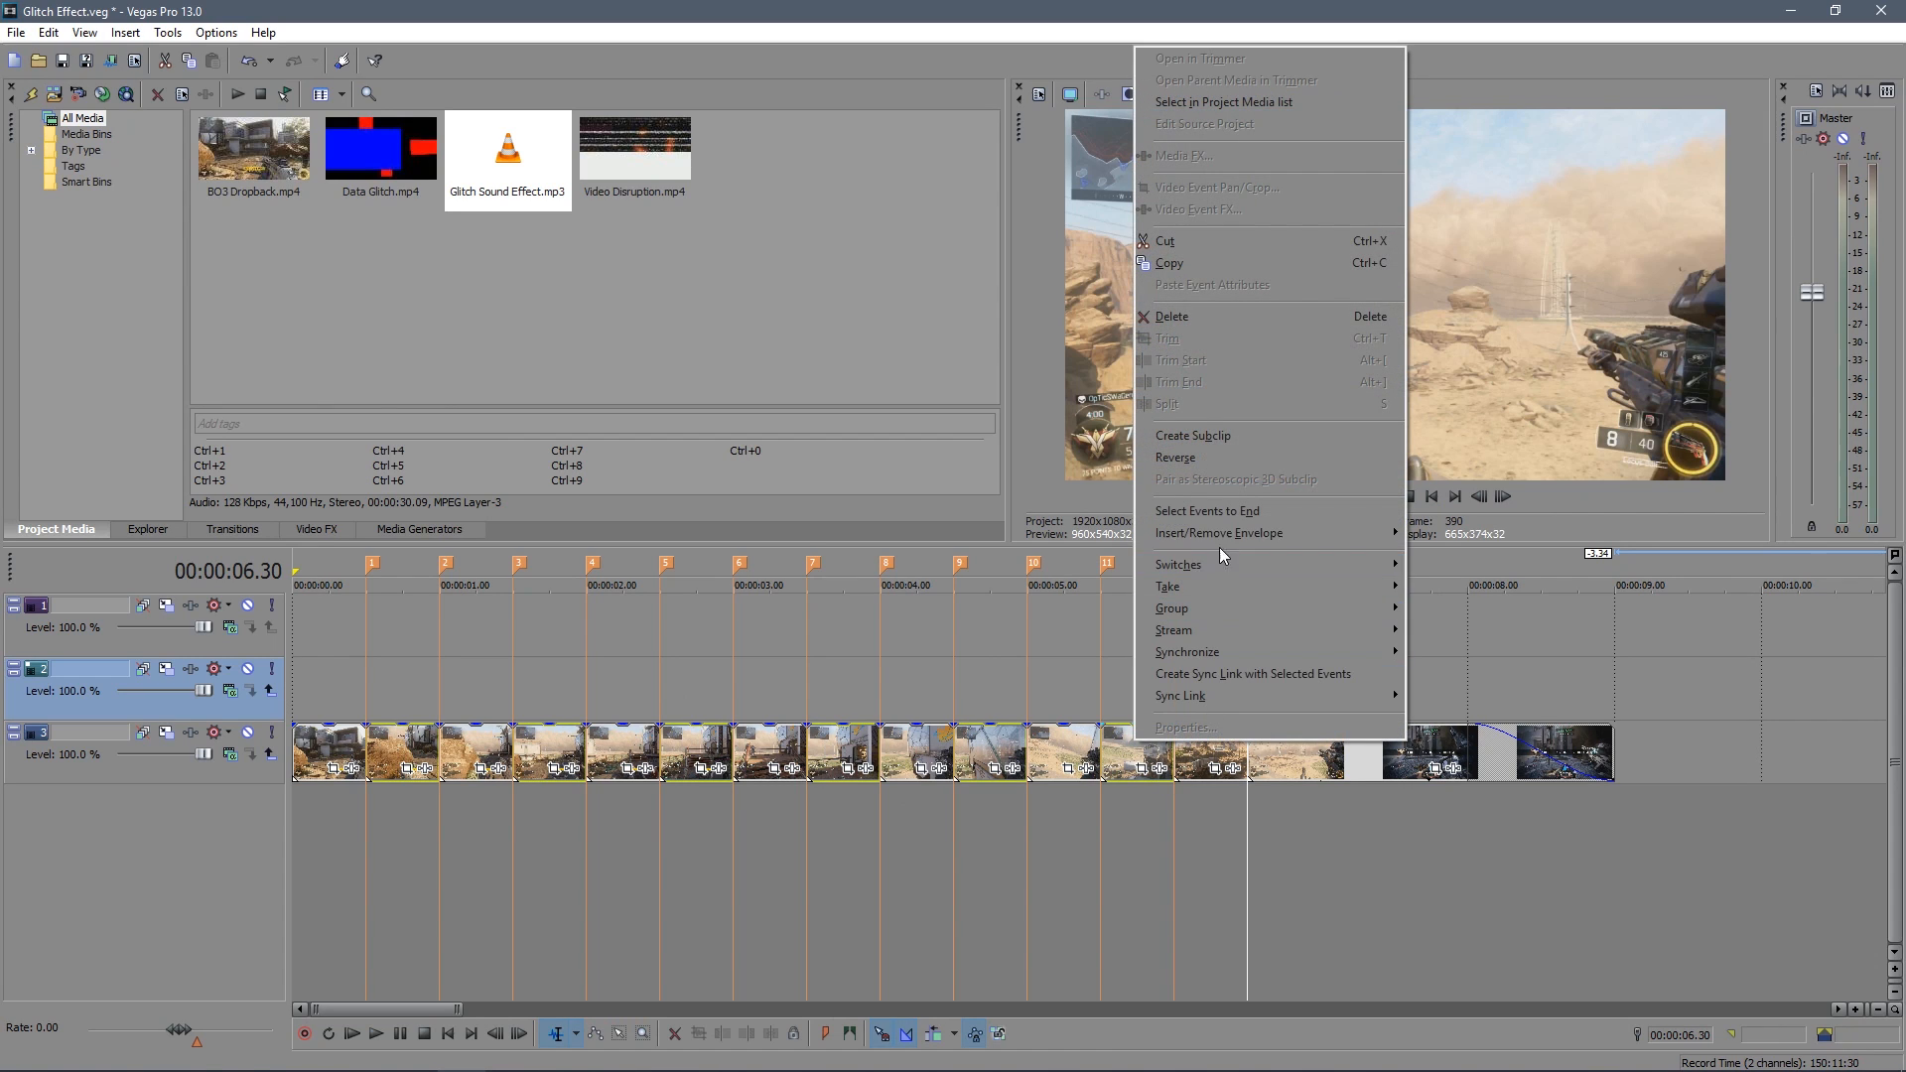
pyautogui.click(1217, 456)
# - Render the edited timeline to a new video file, Render.mp4
pyautogui.press('Home')
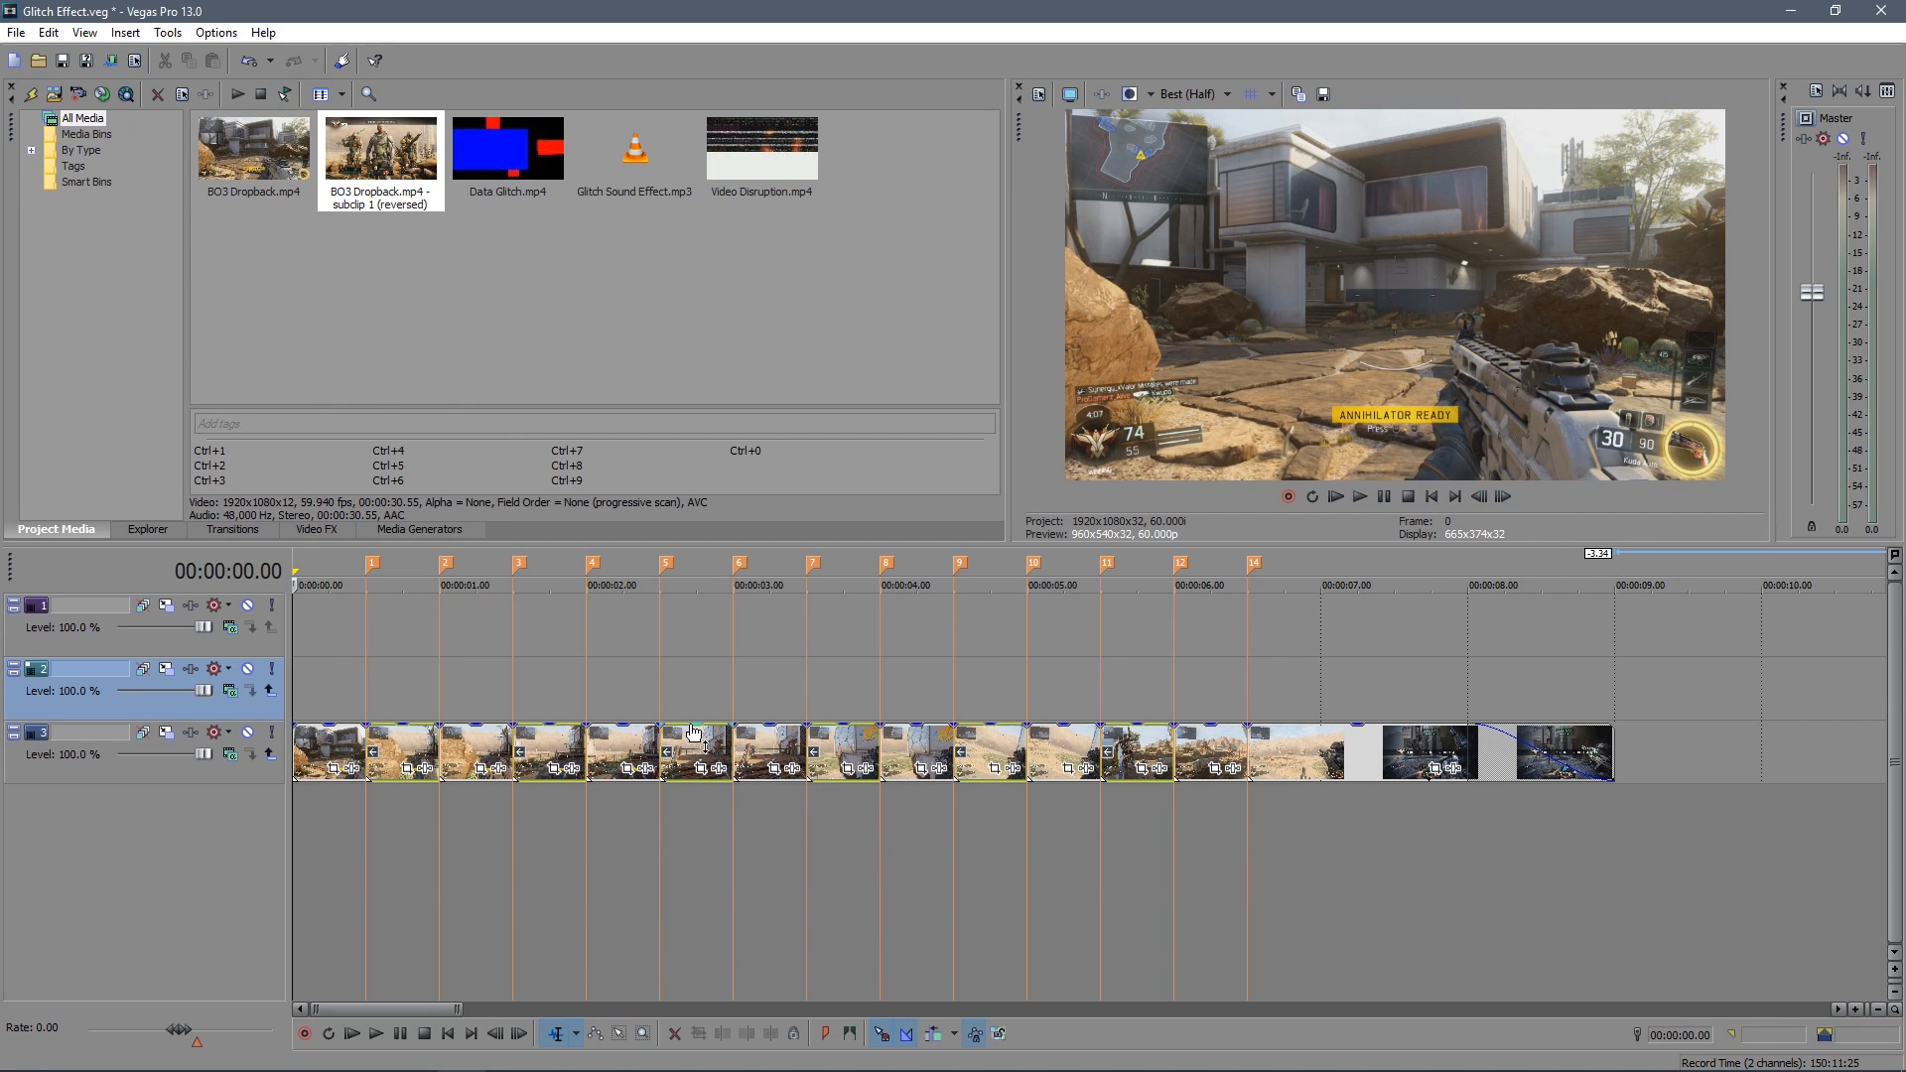
pyautogui.click(16, 32)
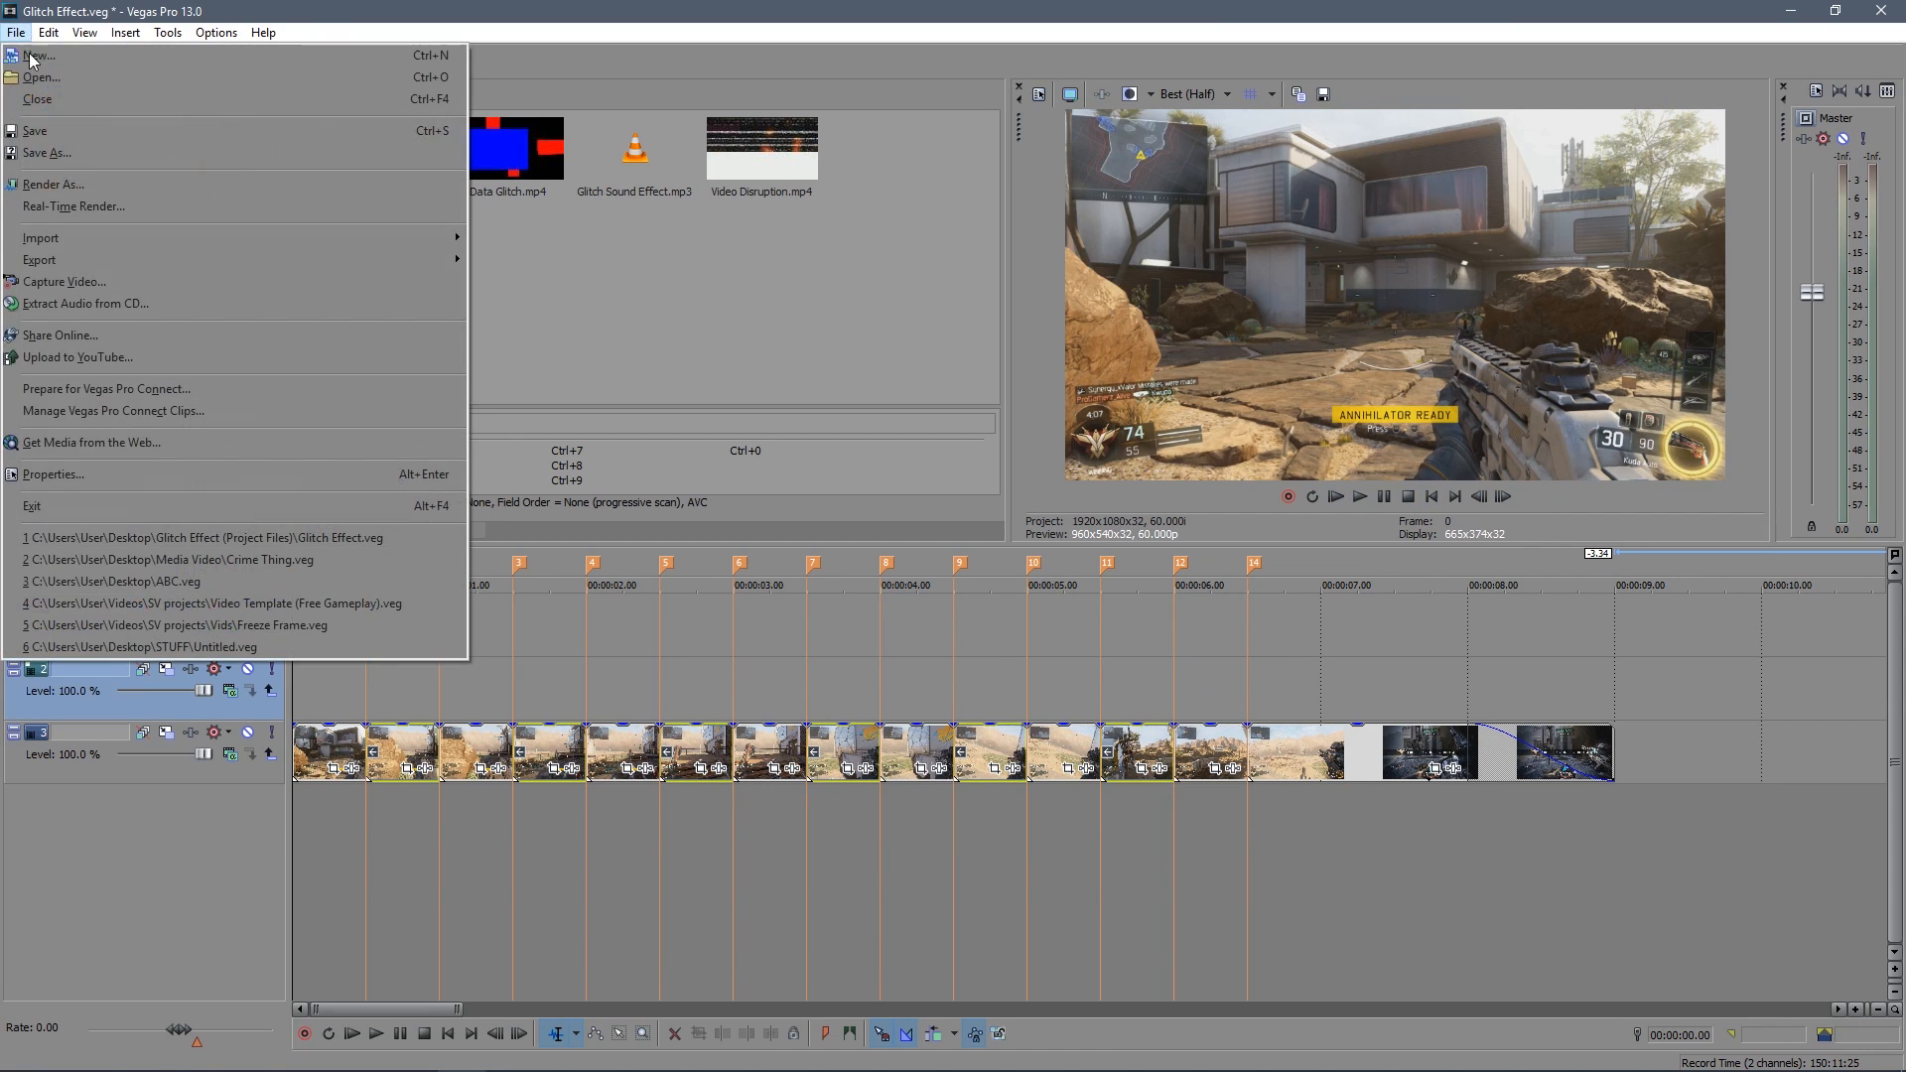
pyautogui.click(75, 184)
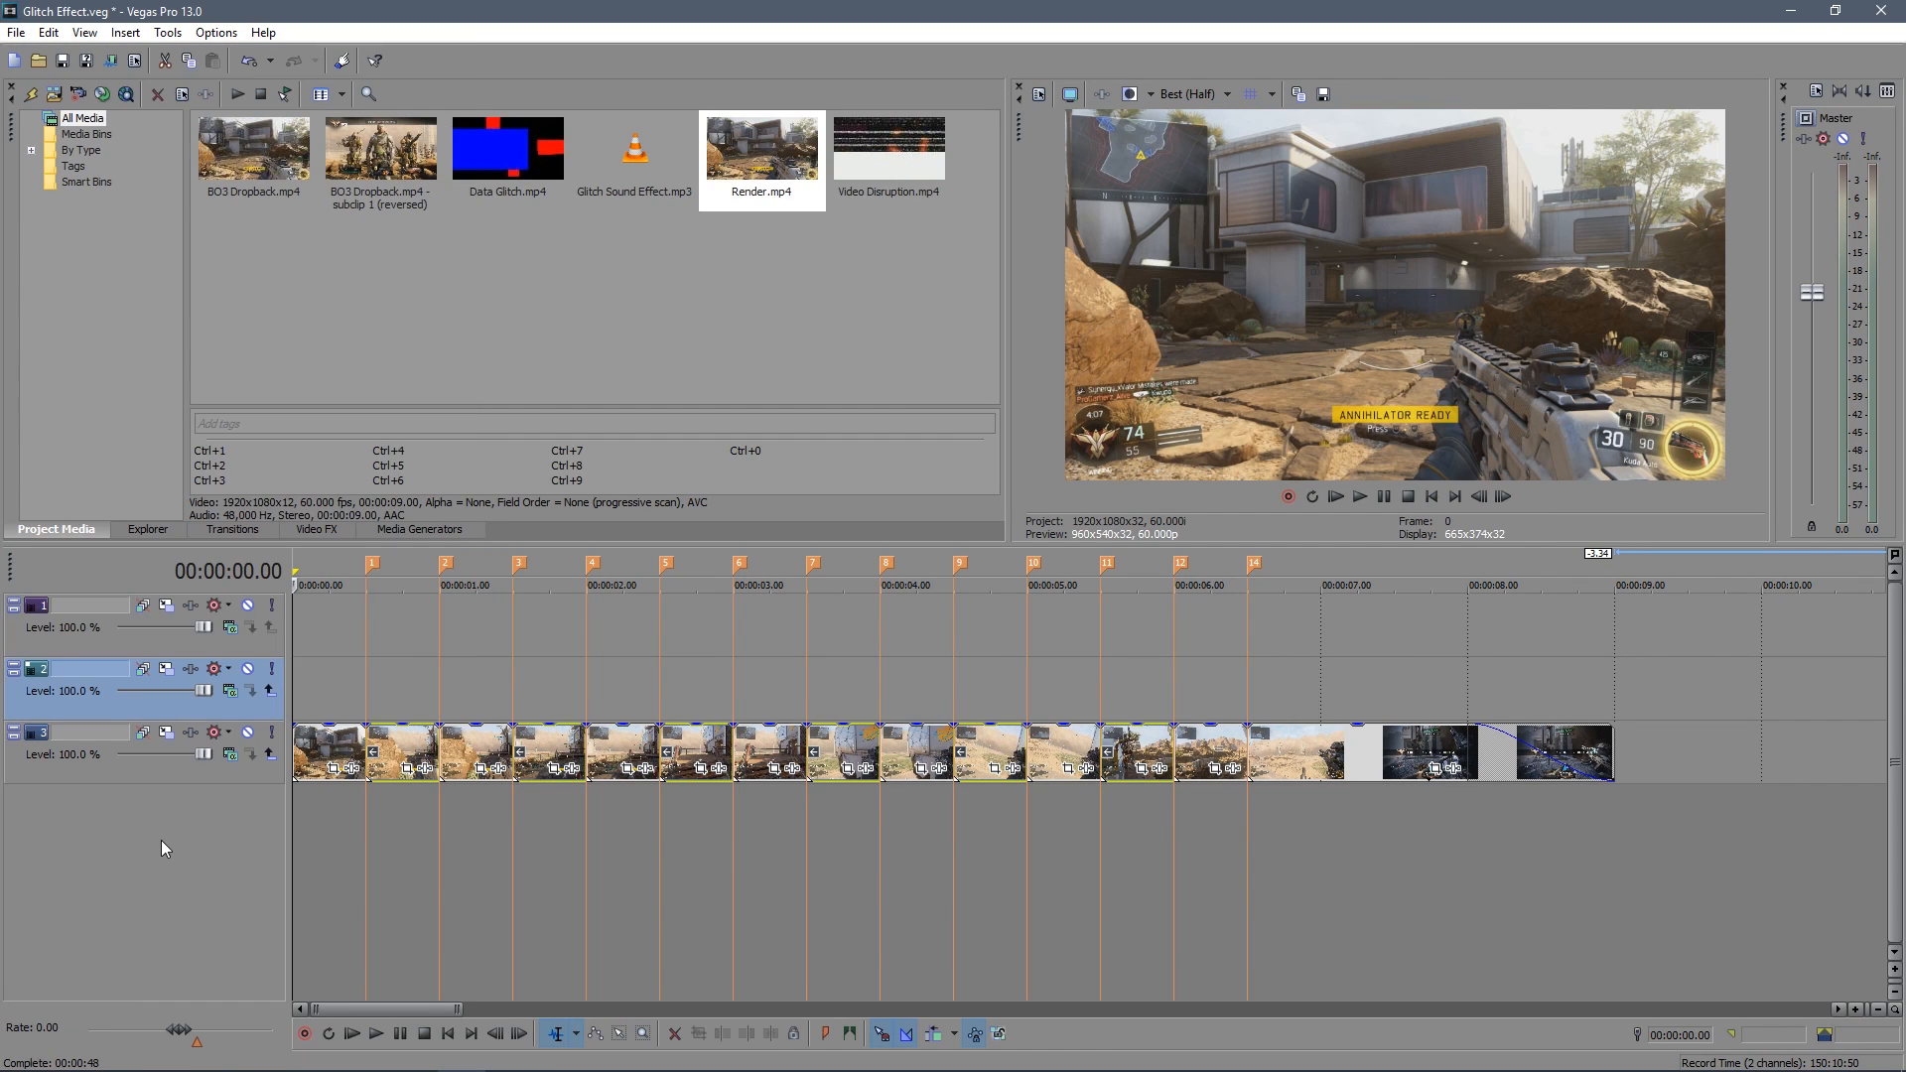
# - Delete all the split gameplay segments from track 3
pyautogui.click(335, 752)
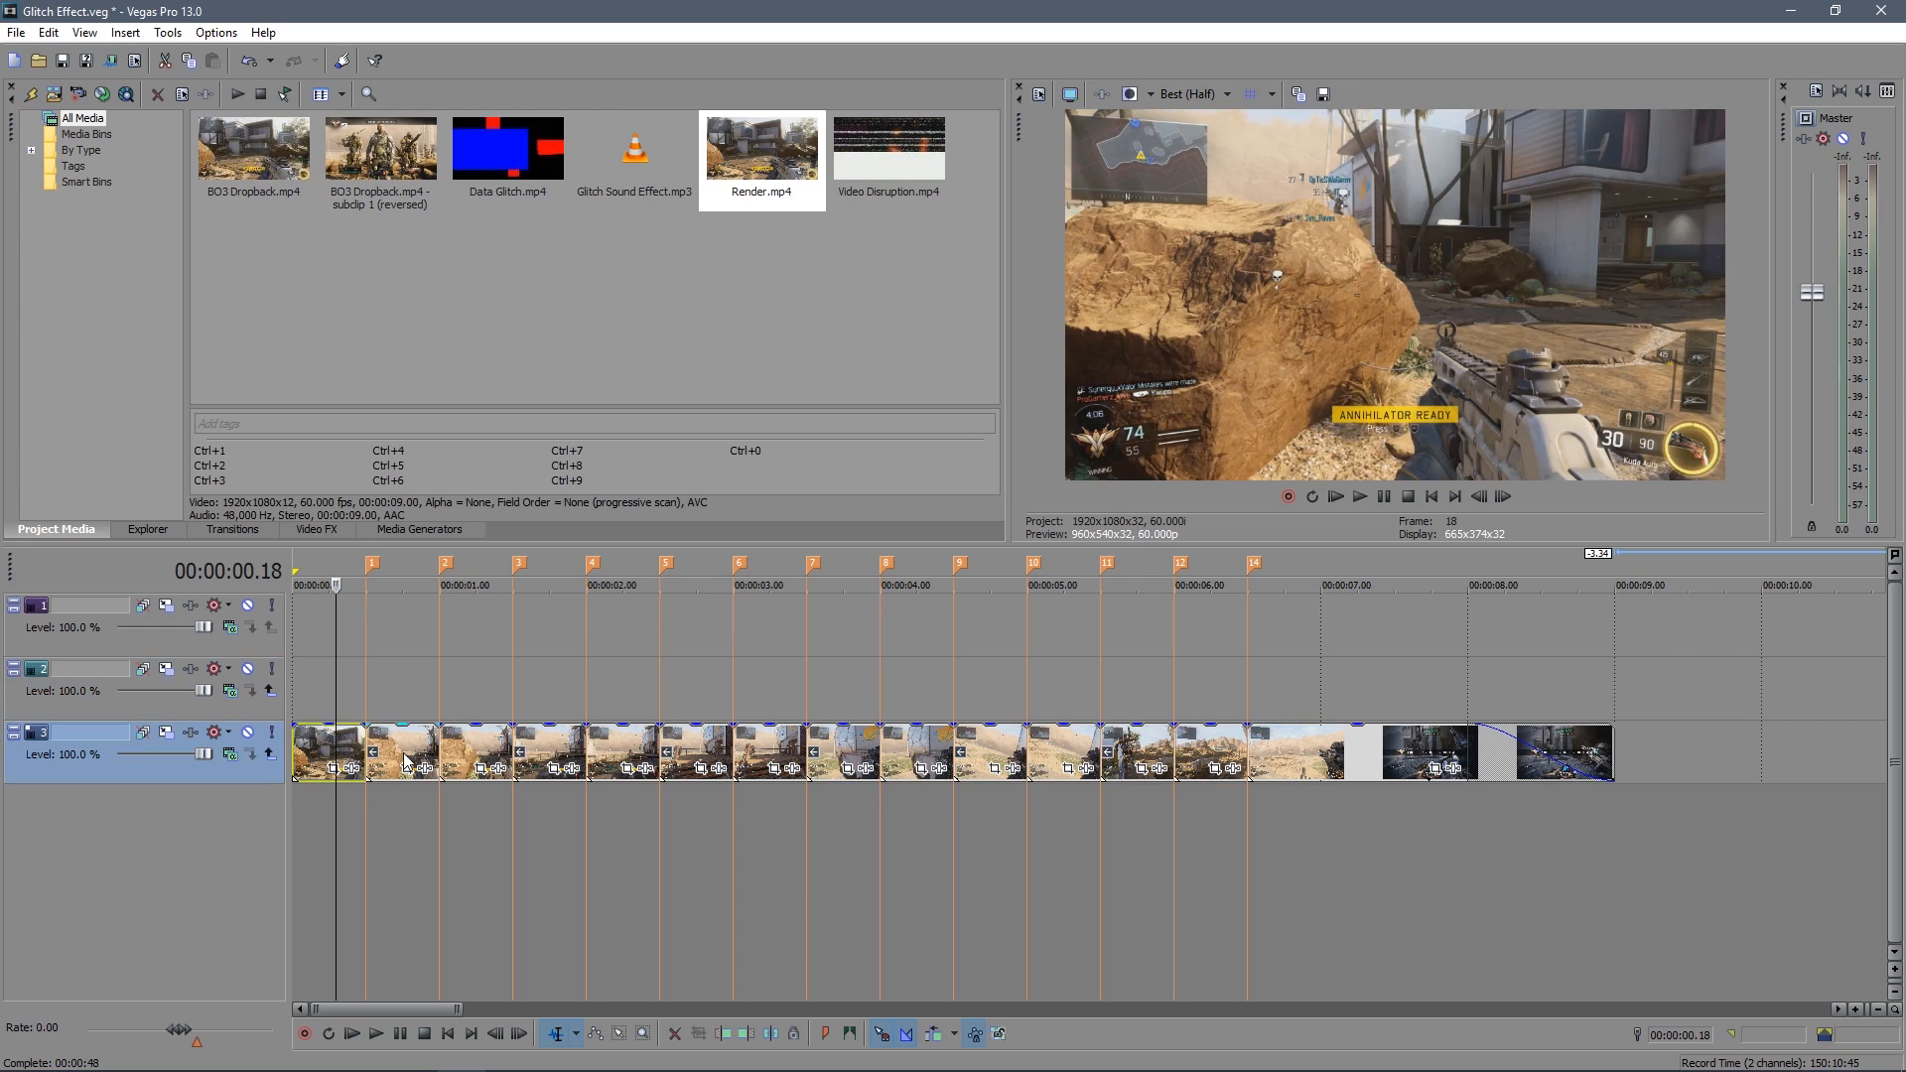
pyautogui.press('Delete')
pyautogui.click(402, 761)
pyautogui.press('Delete')
pyautogui.click(474, 760)
pyautogui.press('Delete')
pyautogui.click(569, 759)
pyautogui.press('Delete')
pyautogui.click(663, 757)
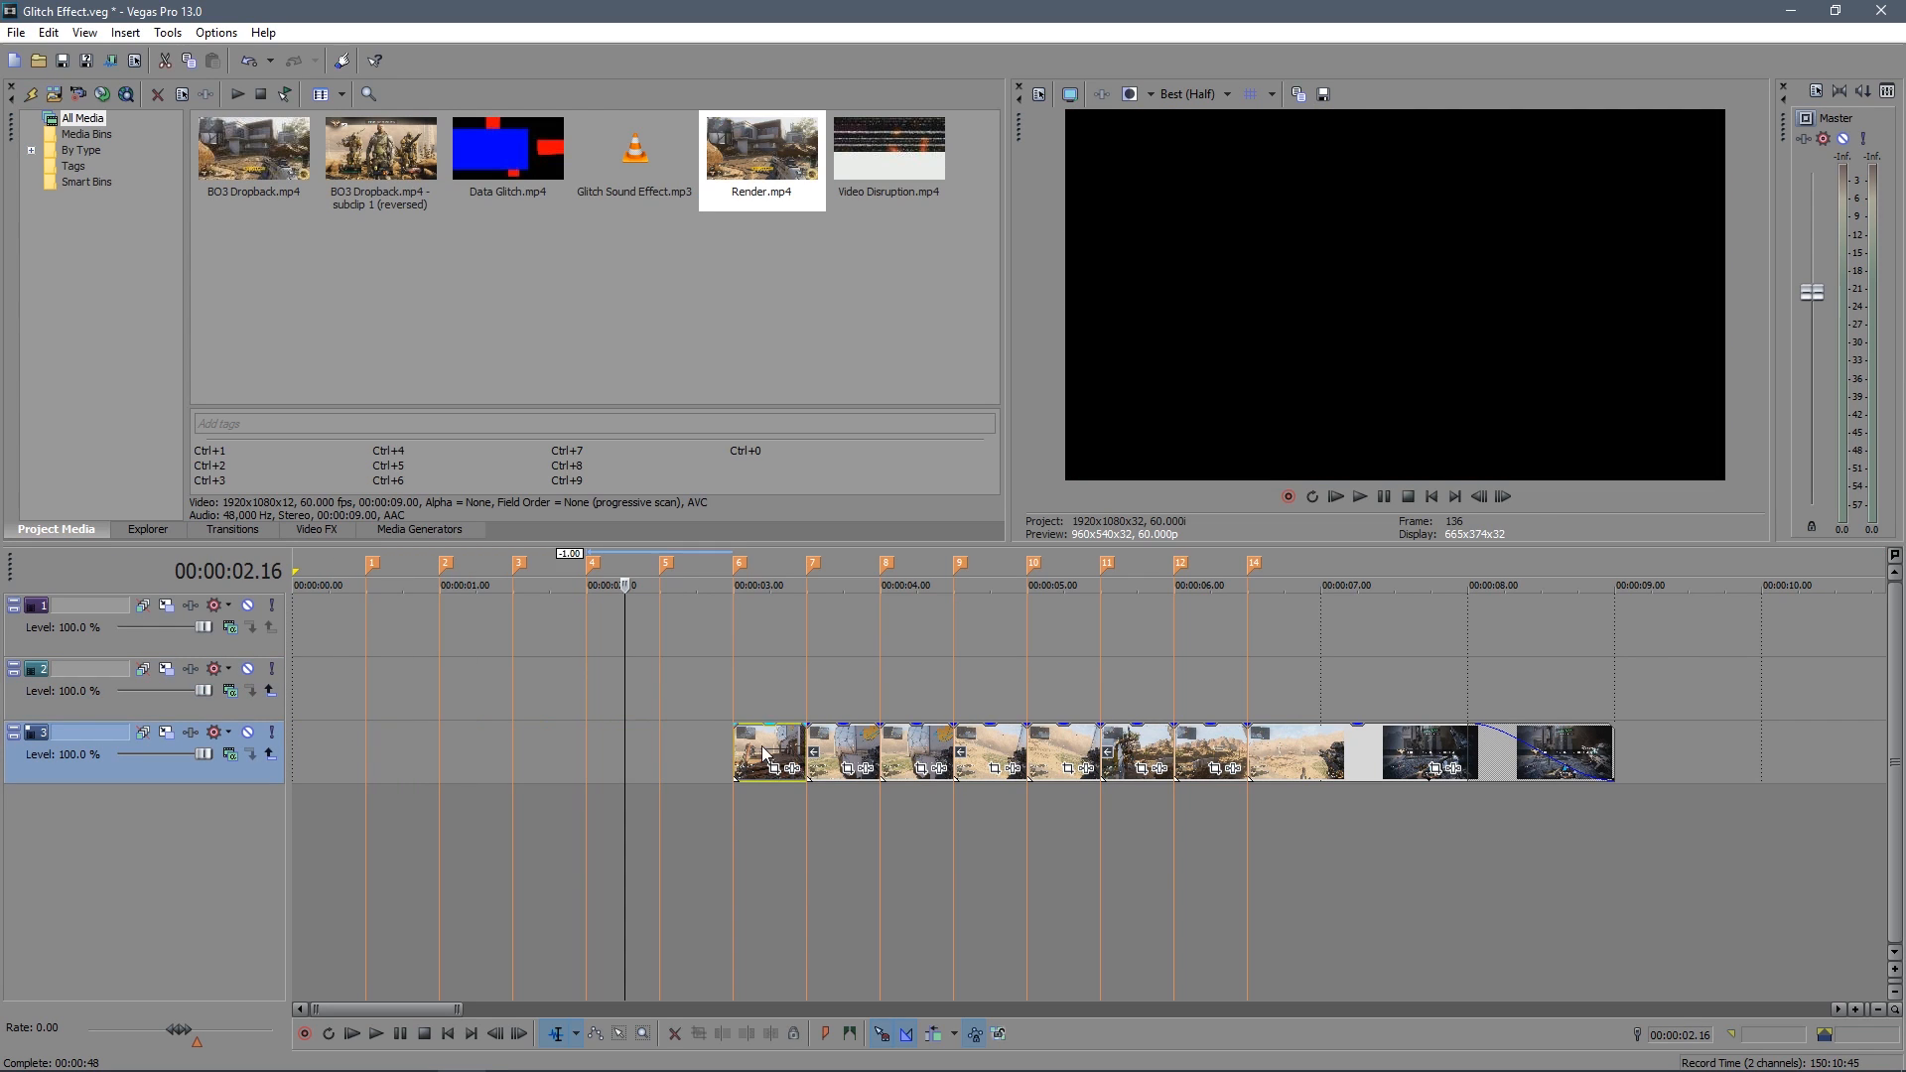
pyautogui.press('Delete')
pyautogui.click(839, 760)
pyautogui.press('Delete')
pyautogui.click(913, 760)
pyautogui.press('Delete')
pyautogui.click(987, 759)
pyautogui.press('Delete')
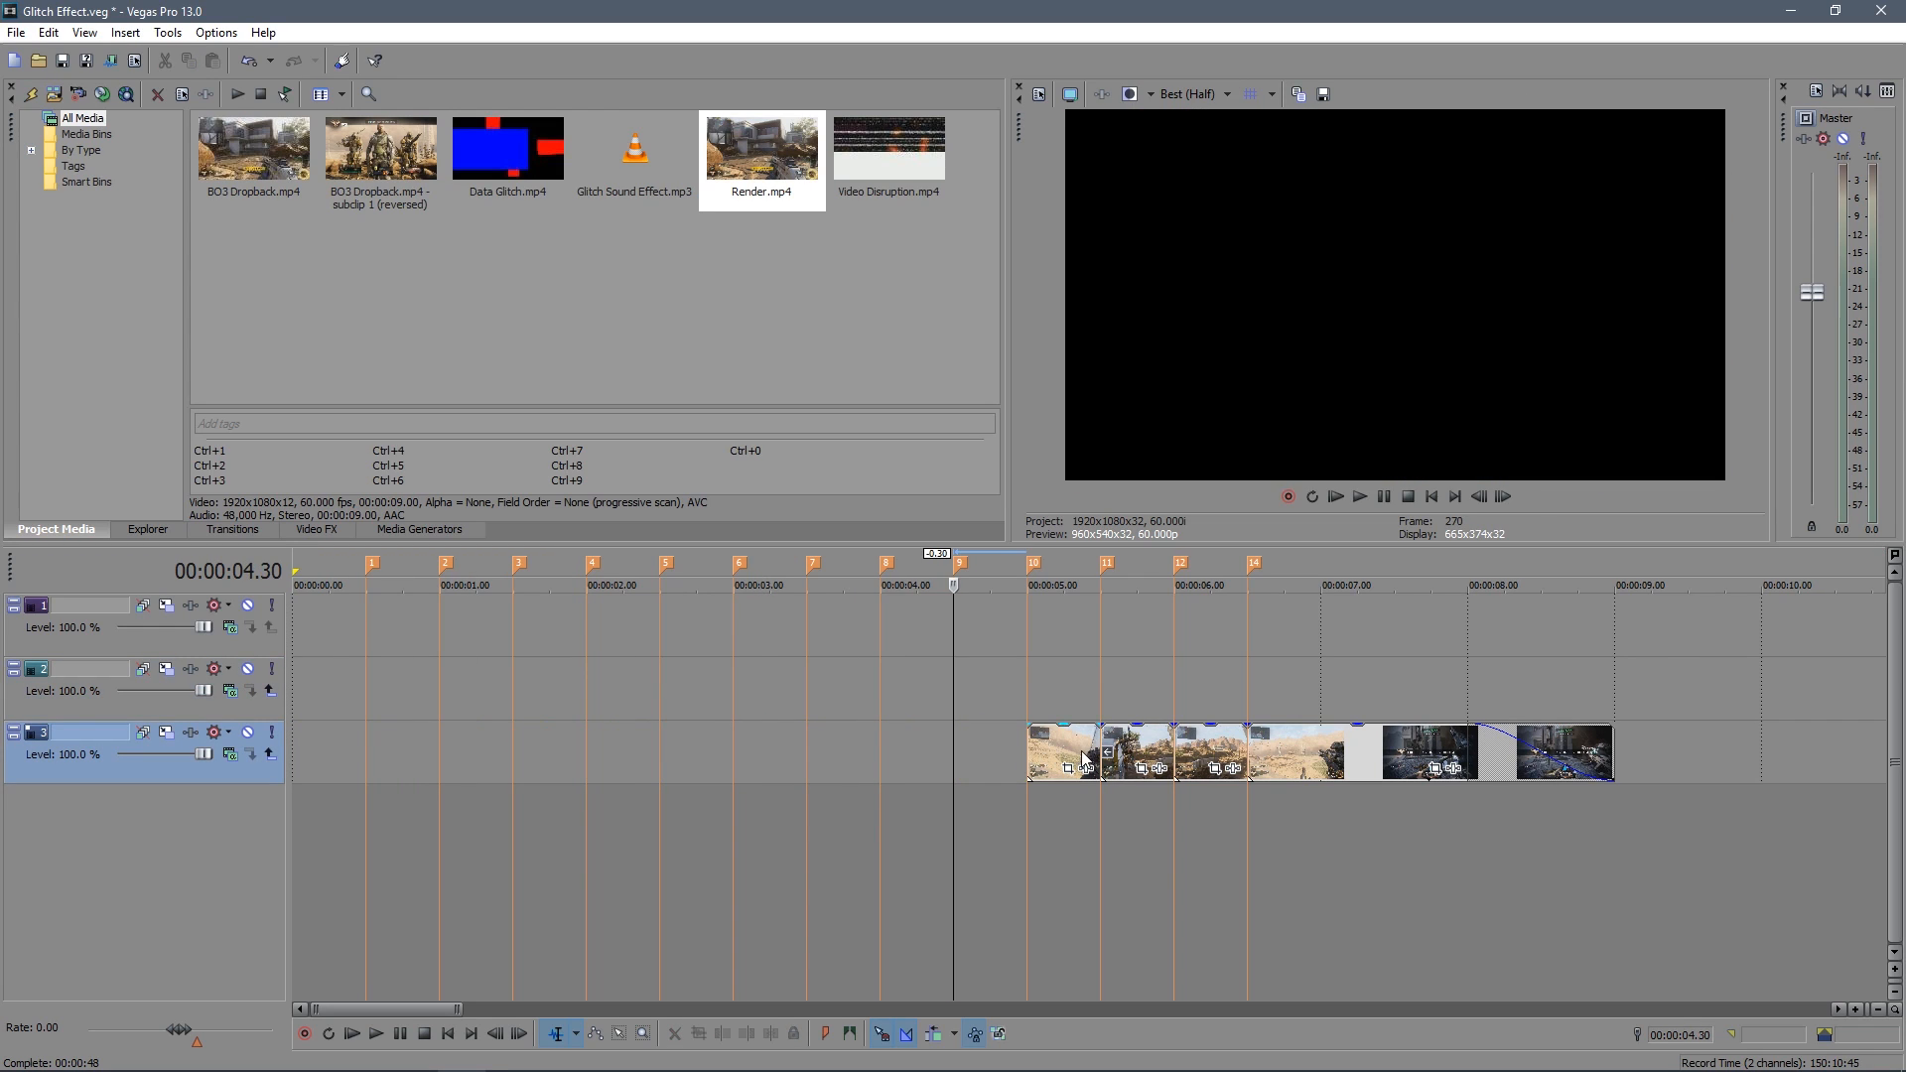
pyautogui.click(1082, 759)
pyautogui.press('Delete')
pyautogui.click(1162, 761)
pyautogui.press('Delete')
pyautogui.click(1202, 762)
pyautogui.press('Delete')
pyautogui.click(1265, 763)
pyautogui.press('Delete')
# - Place Render.mp4 at the start of track 3 without matching the project settings to it, and remove its audio
pyautogui.moveTo(722, 199); pyautogui.dragTo(329, 766)
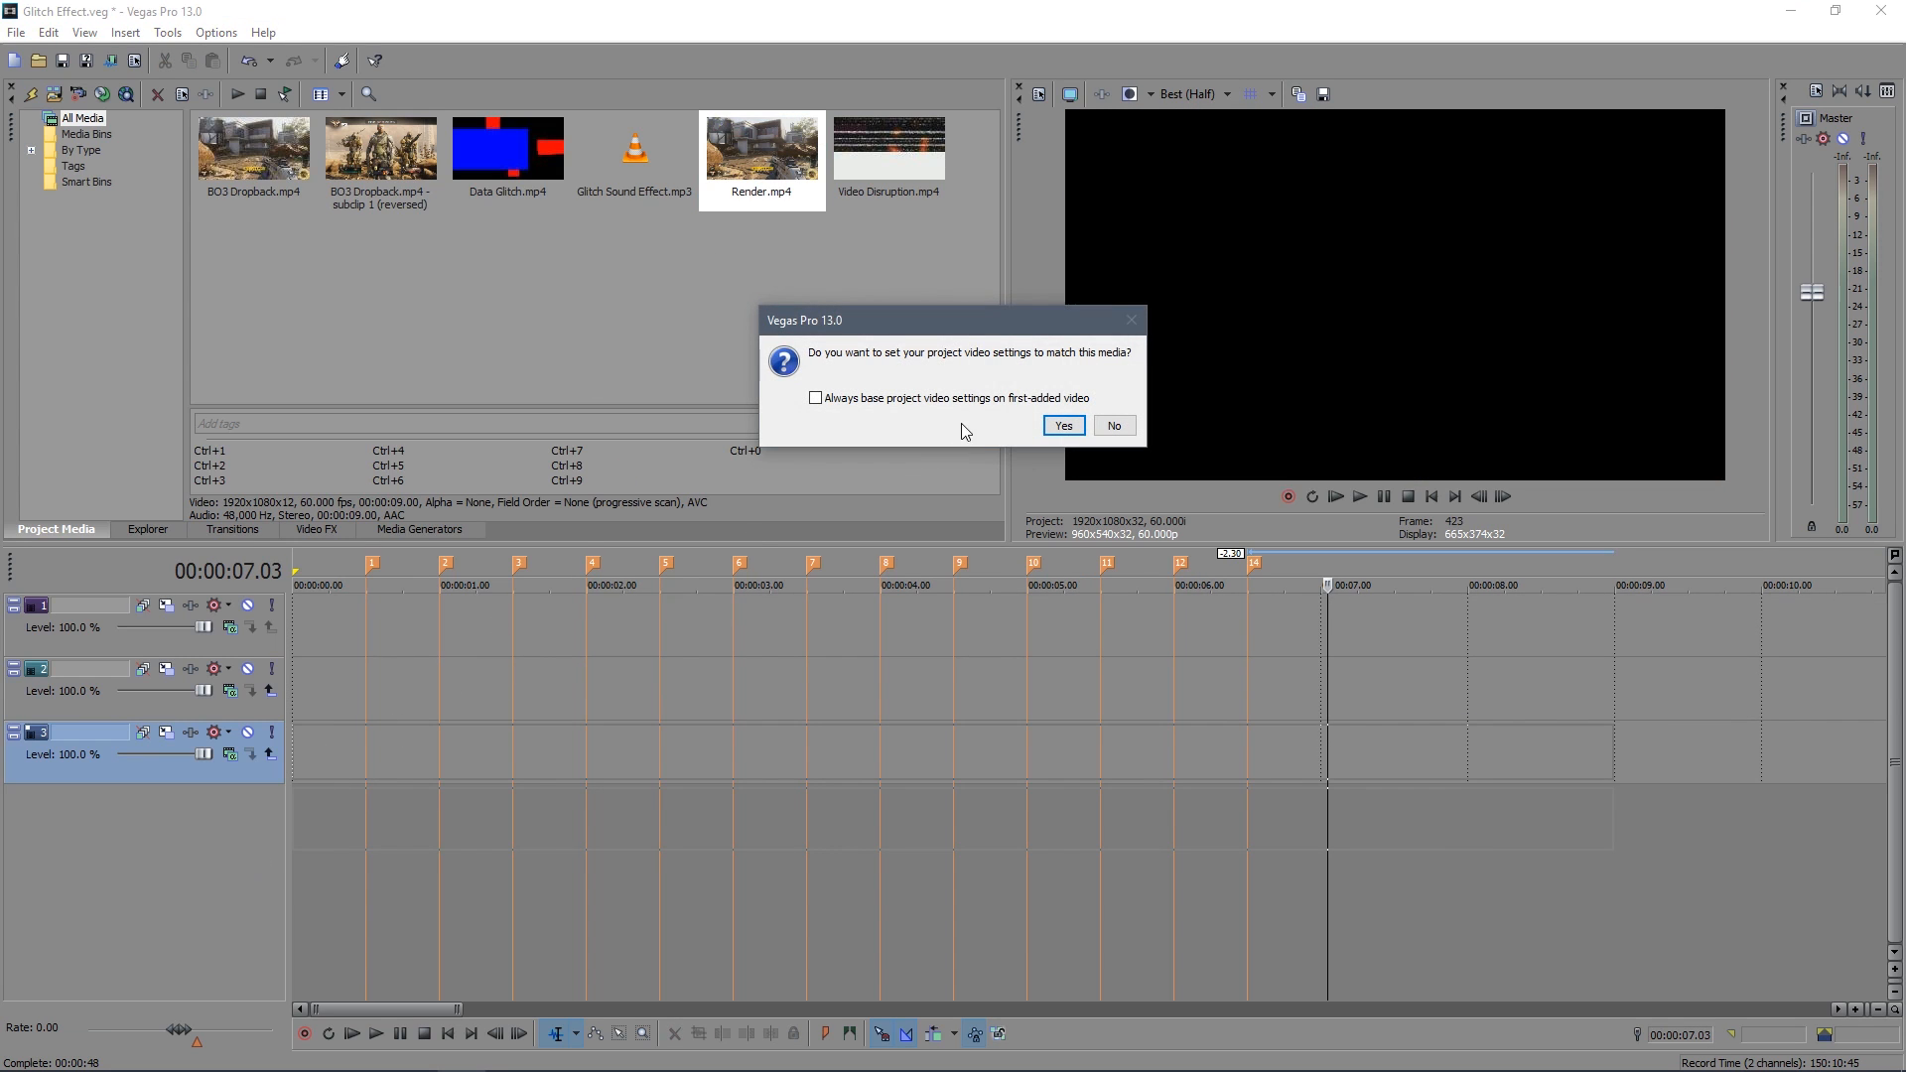
pyautogui.click(1114, 427)
pyautogui.press('Delete')
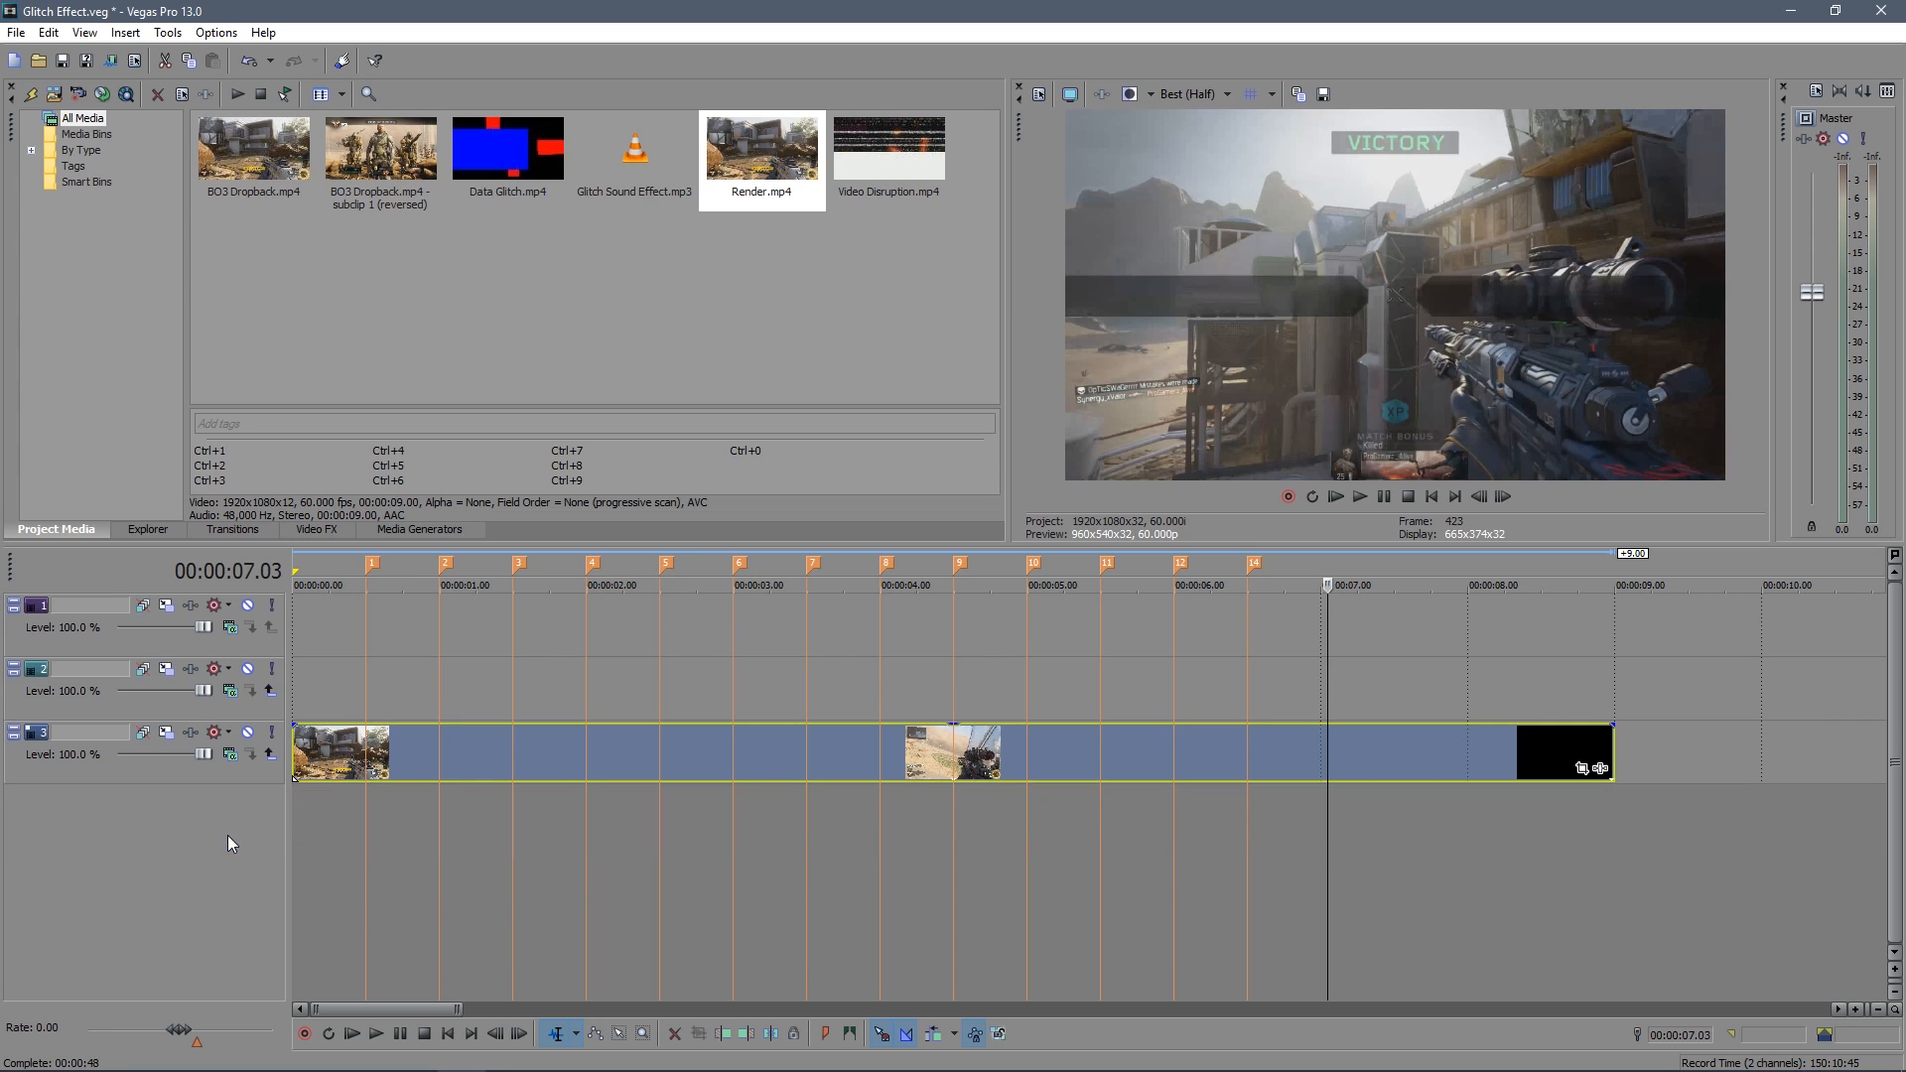
# - Play back the rendered clip from the start of the timeline to check the reversed sections
pyautogui.click(1429, 498)
pyautogui.click(1360, 497)
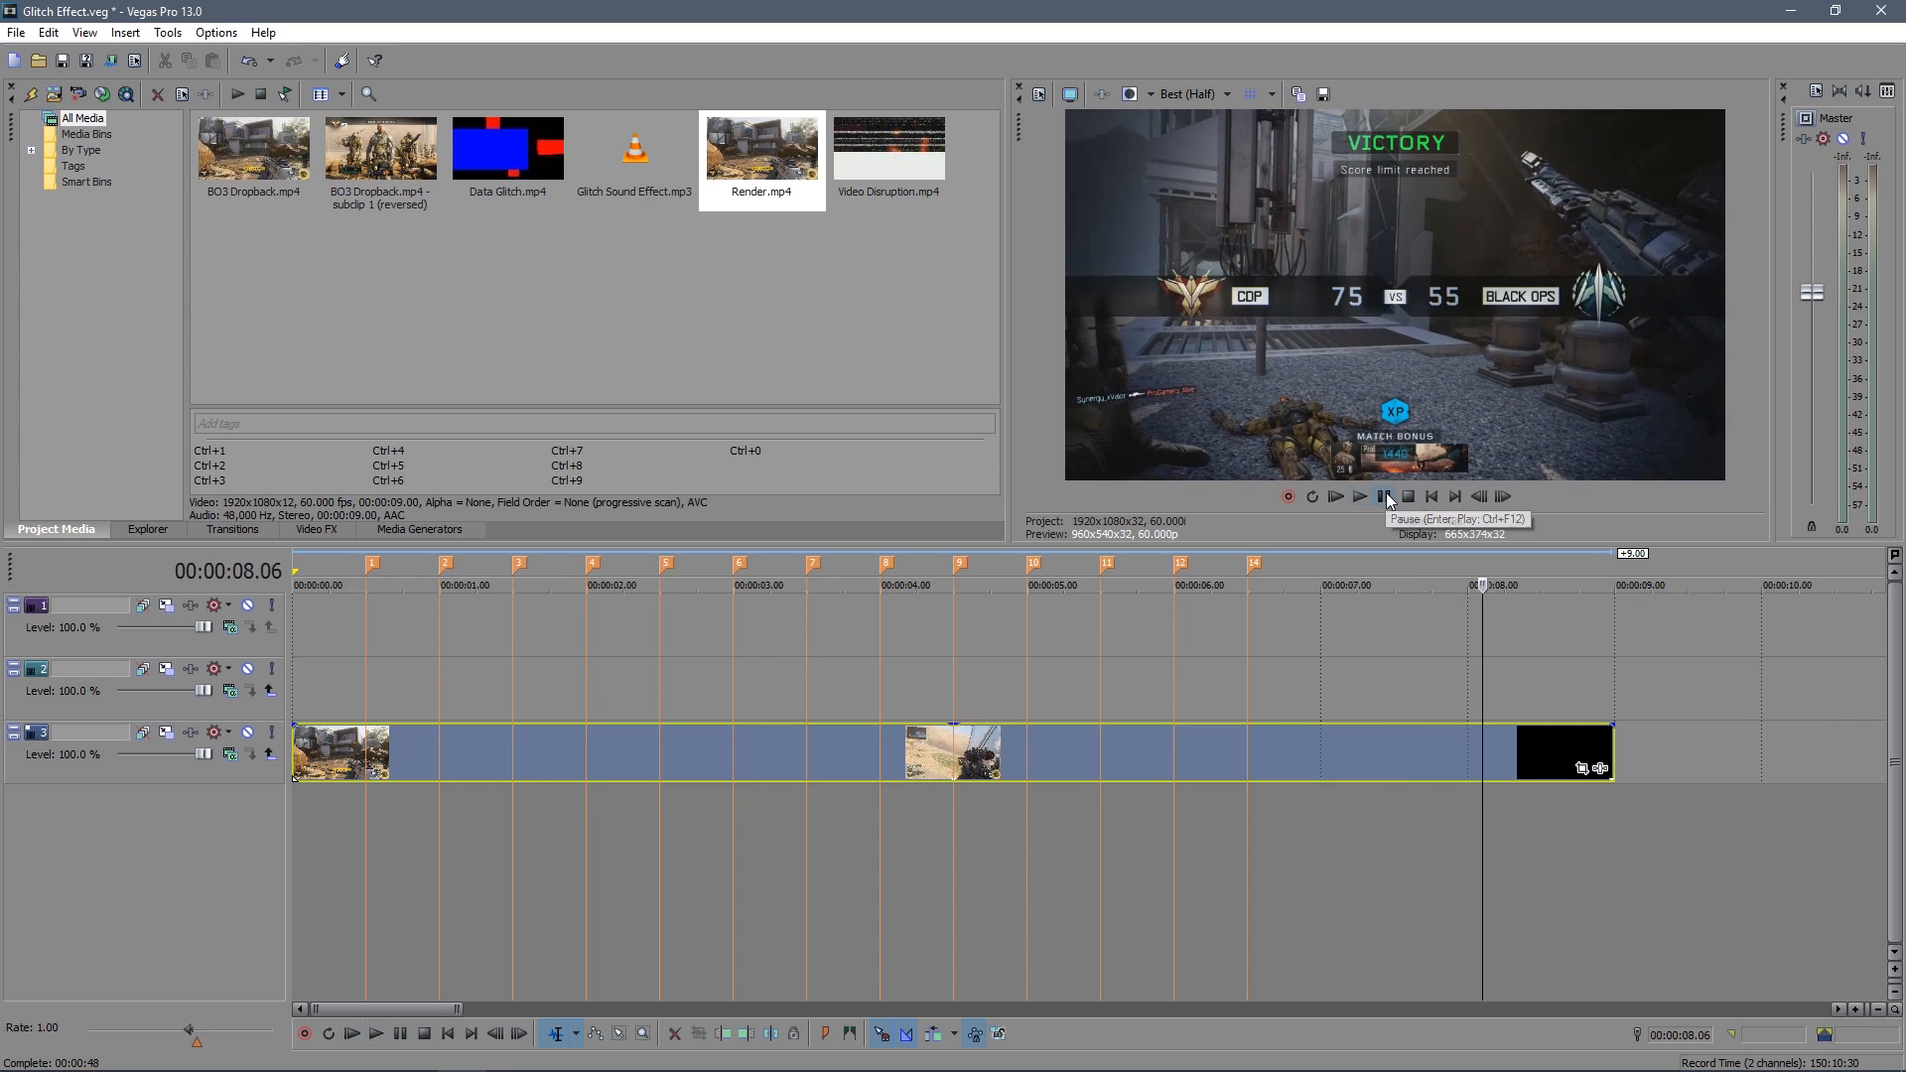
pyautogui.click(1407, 496)
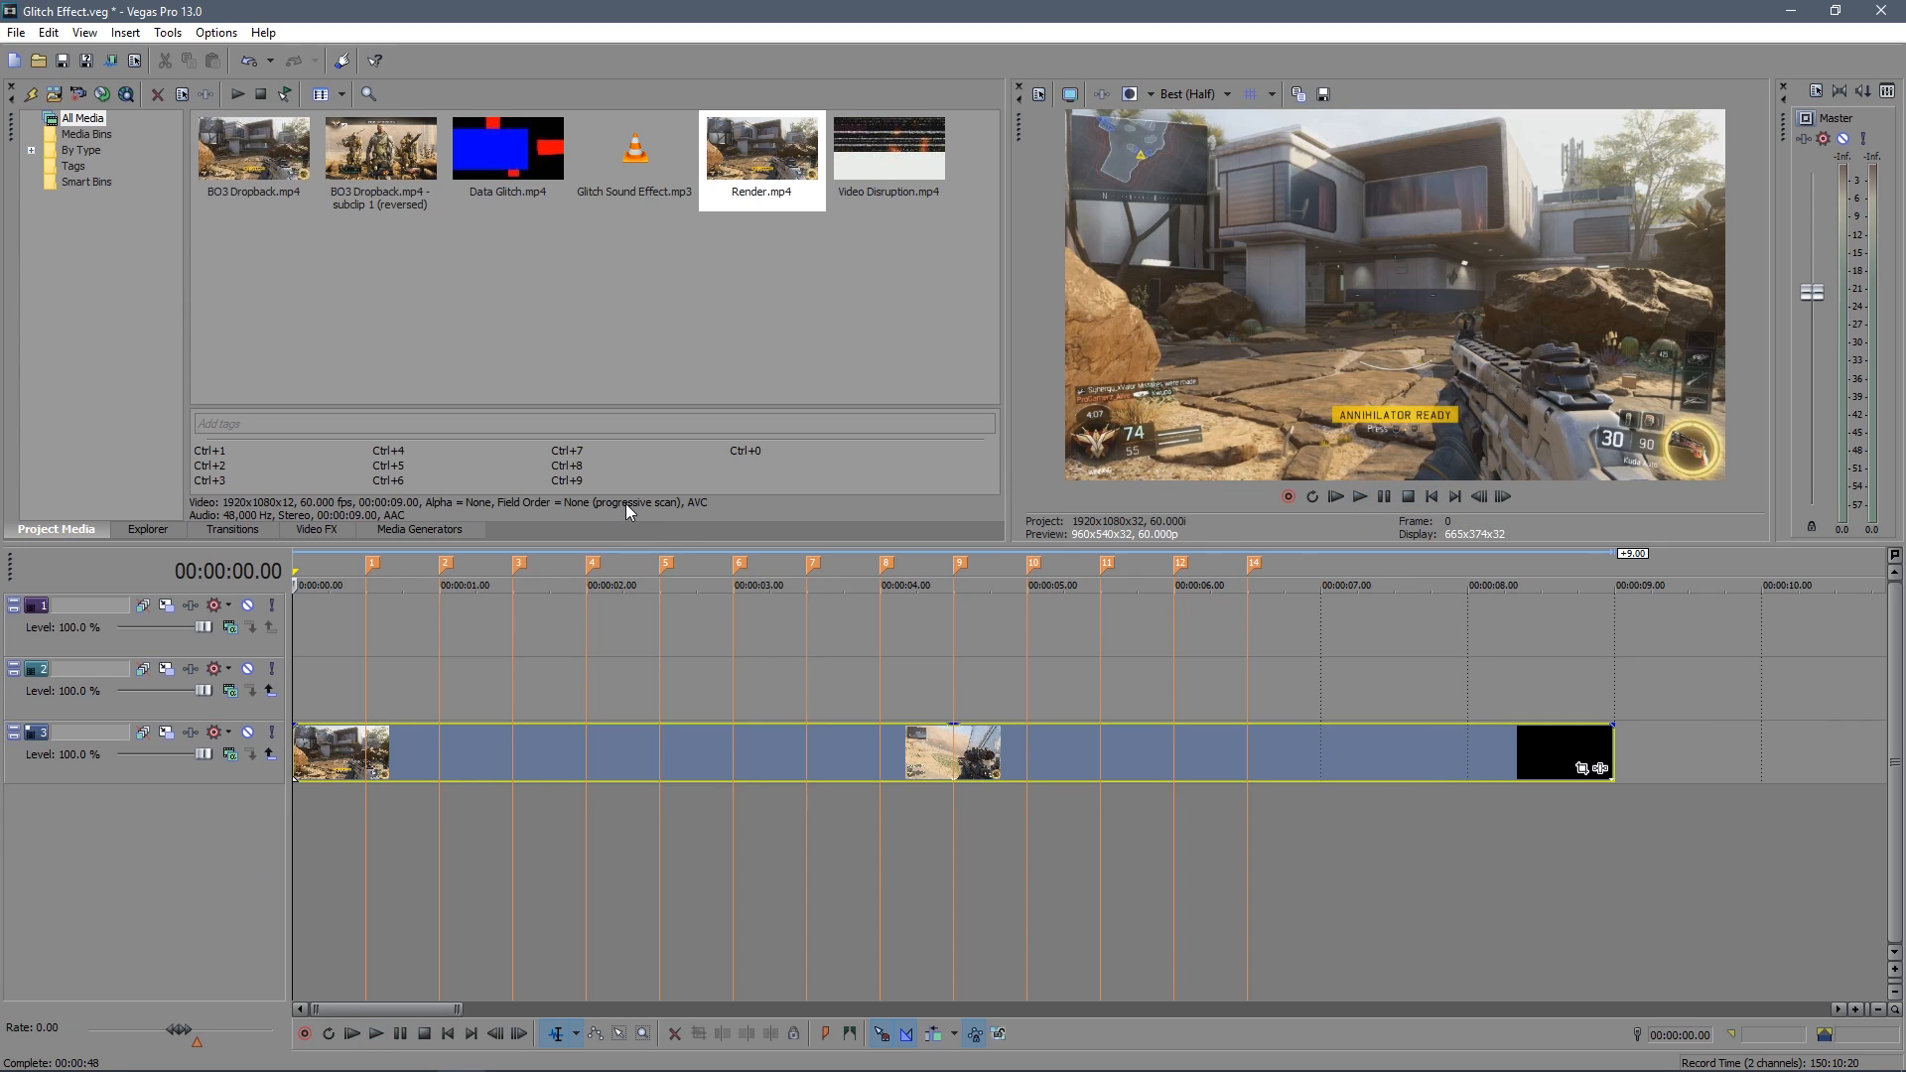
# - Place Data Glitch.mp4 on track 2 starting at marker 1 and extend its end to marker 14
pyautogui.click(494, 151)
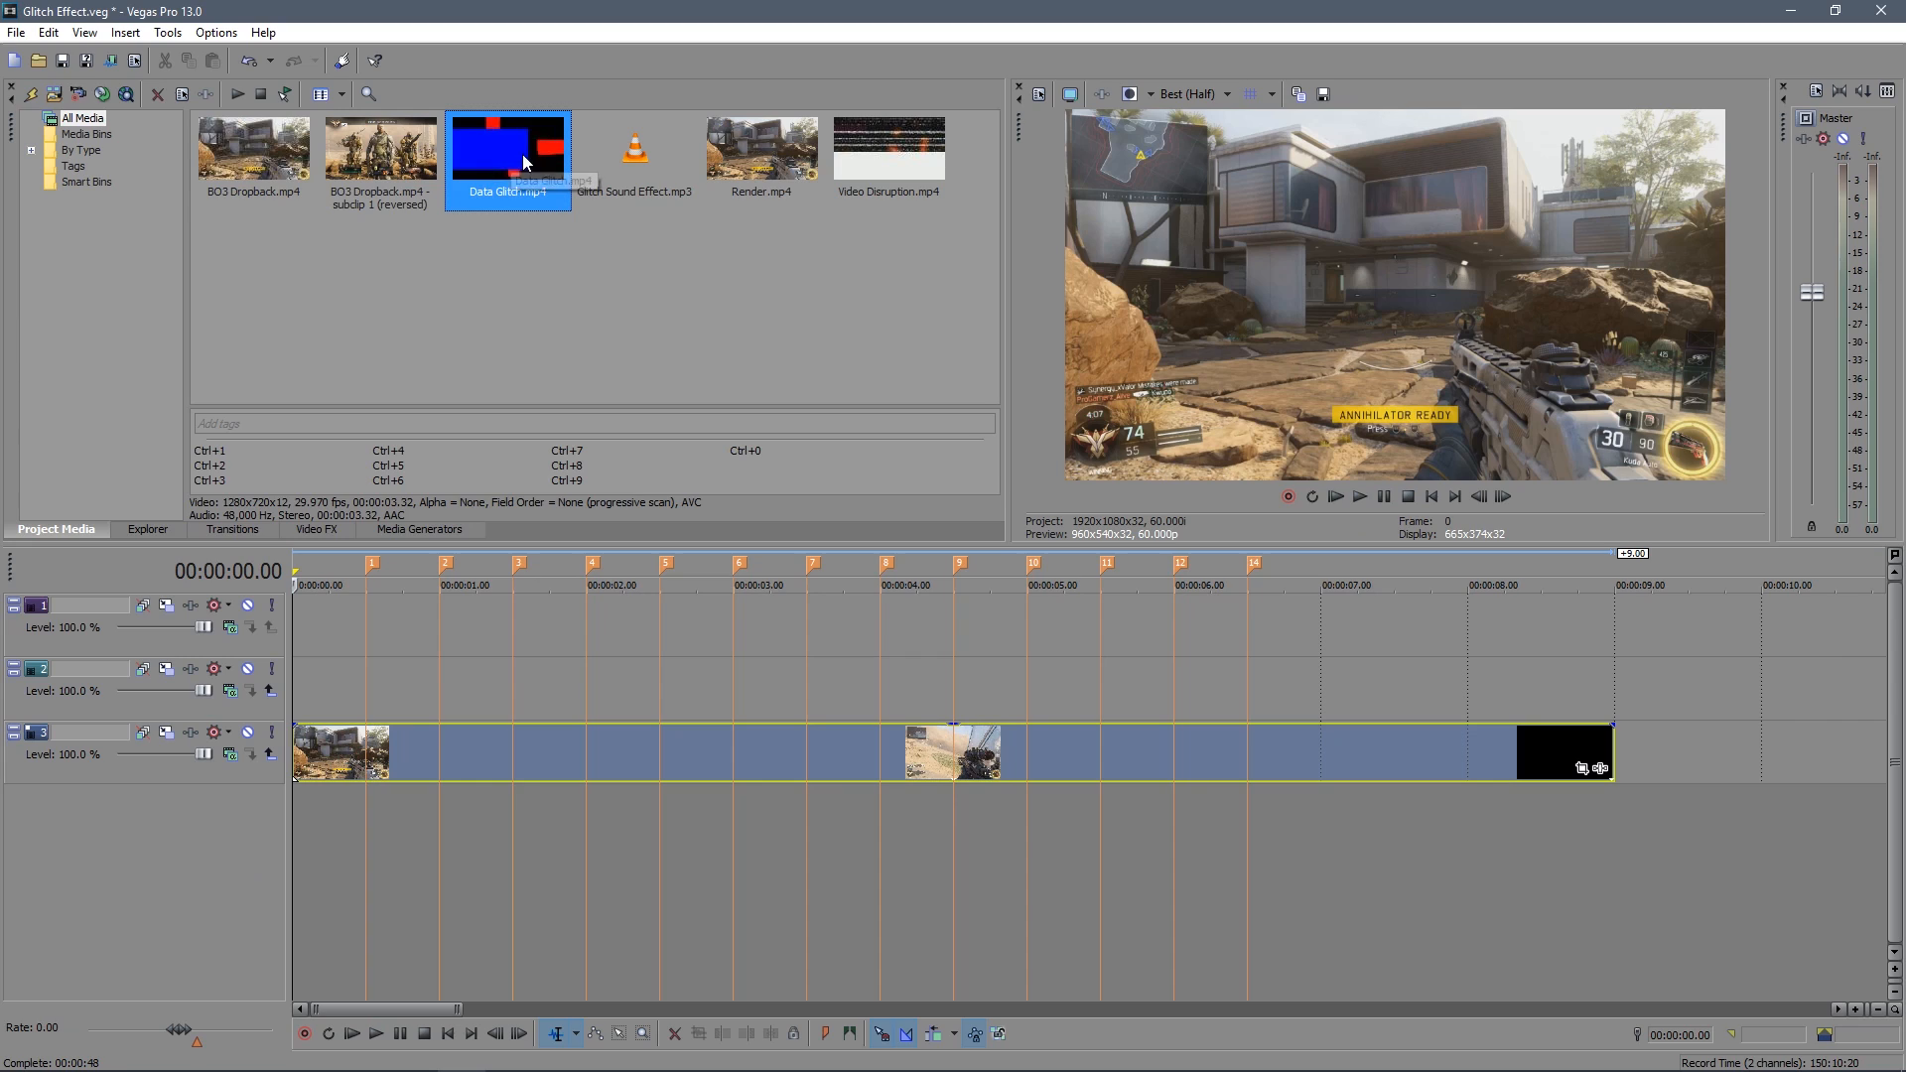
pyautogui.moveTo(486, 133)
pyautogui.mouseDown()
pyautogui.moveTo(545, 244)
pyautogui.moveTo(477, 480)
pyautogui.moveTo(371, 657)
pyautogui.moveTo(378, 687)
pyautogui.mouseUp()
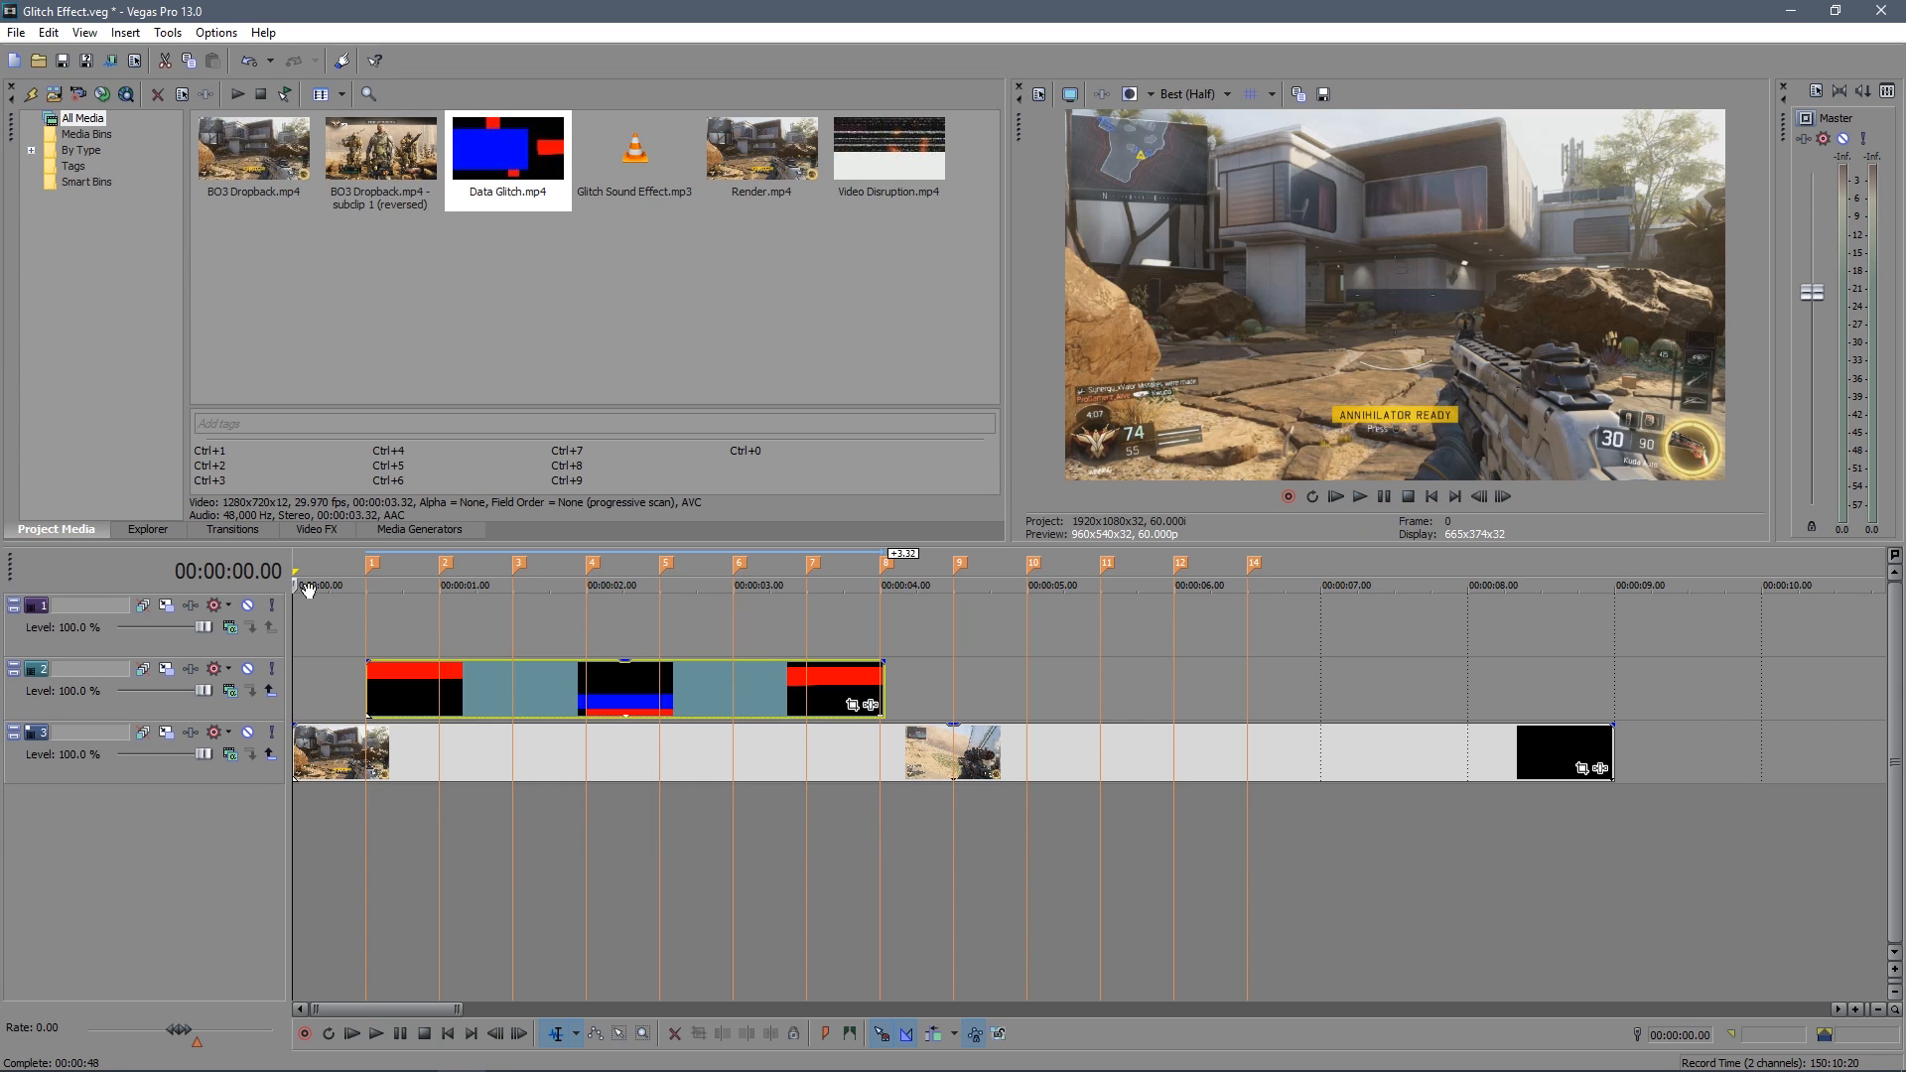
pyautogui.click(1358, 497)
pyautogui.click(1382, 496)
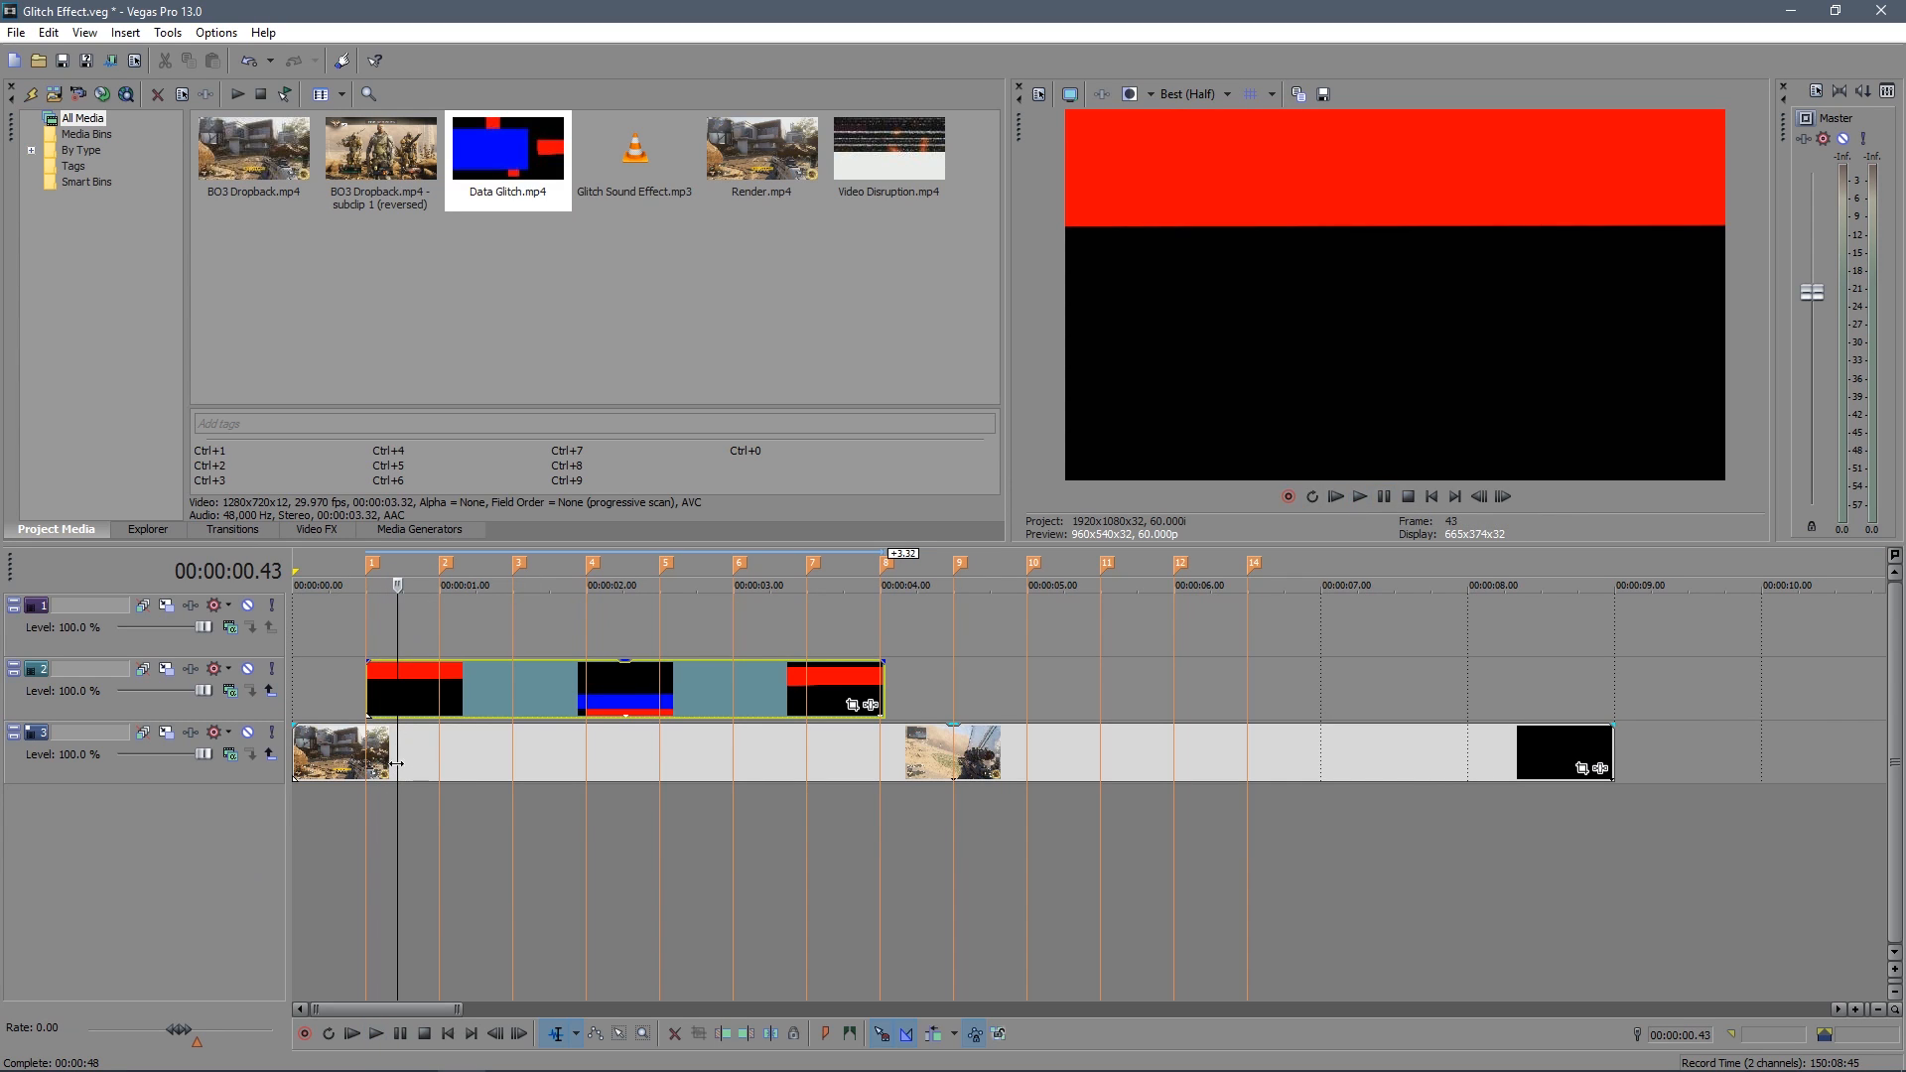
pyautogui.click(365, 672)
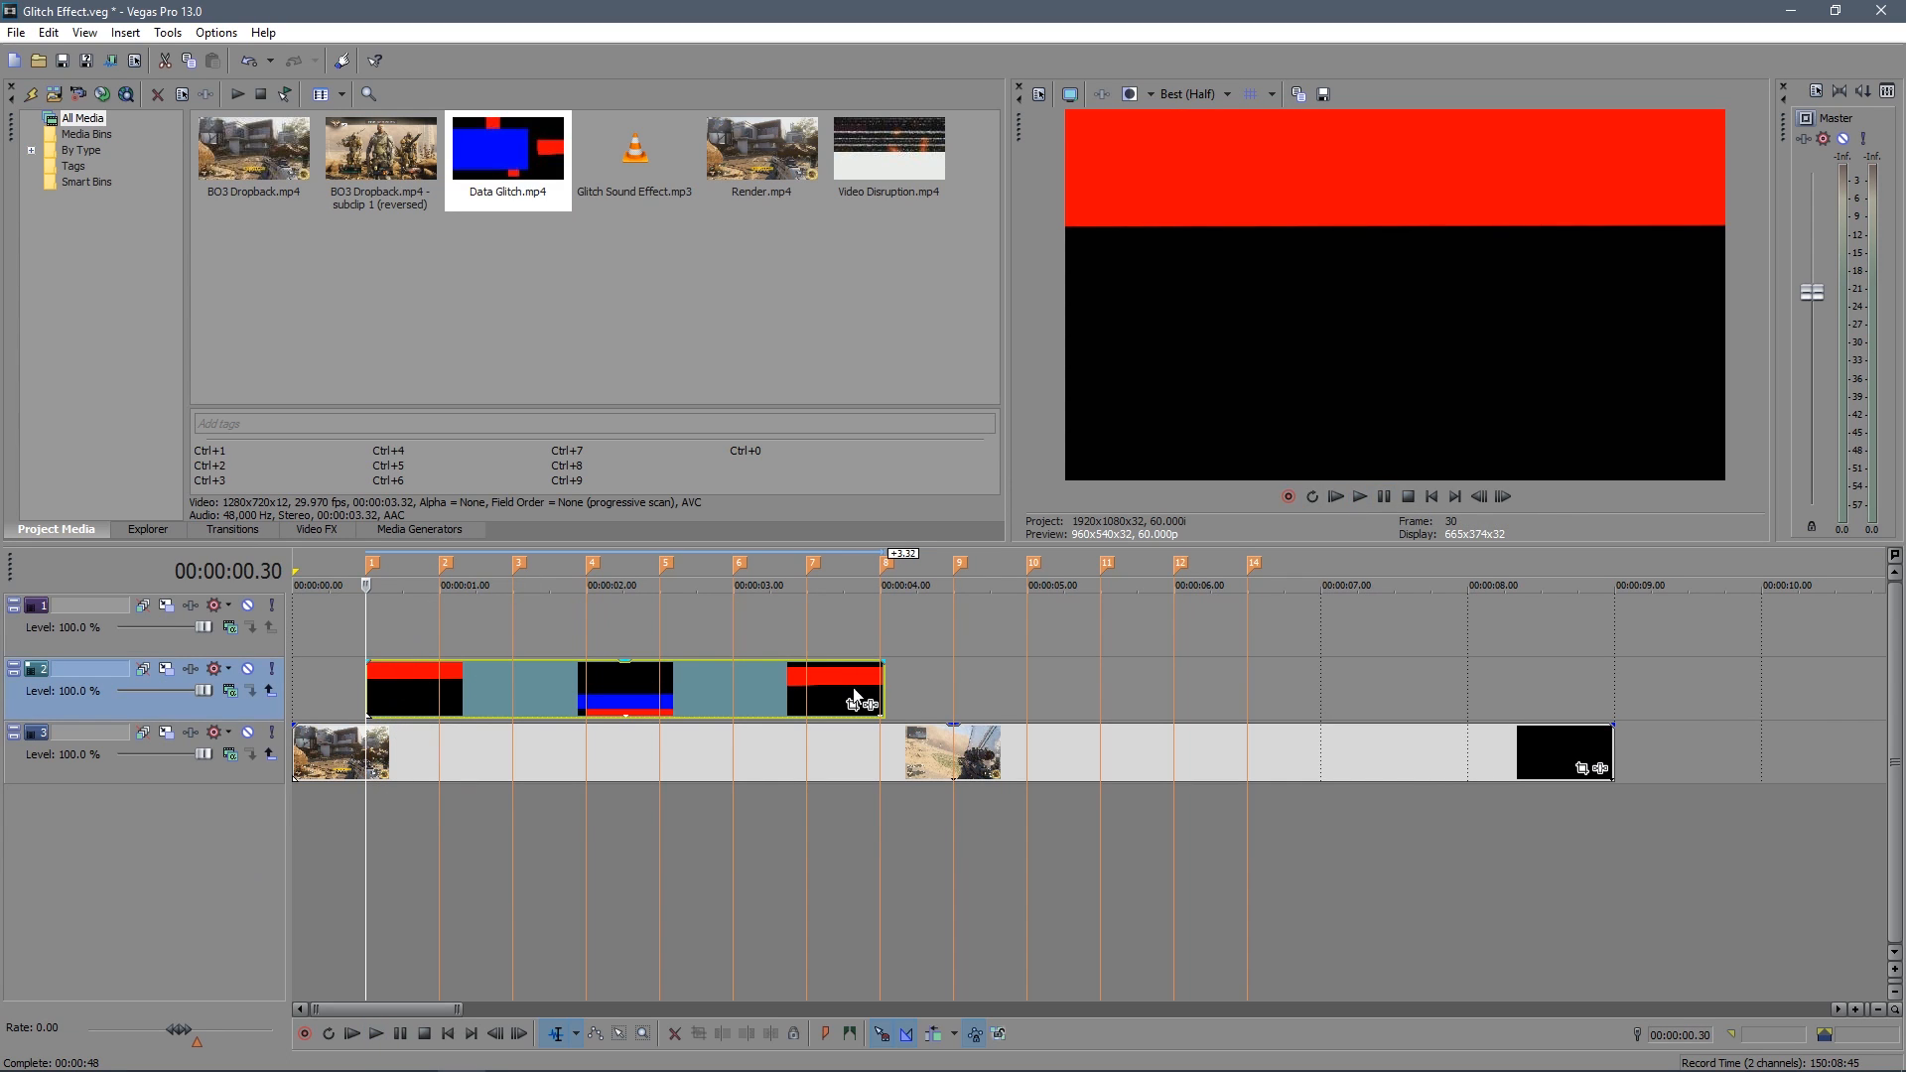
pyautogui.moveTo(883, 677); pyautogui.dragTo(1246, 676)
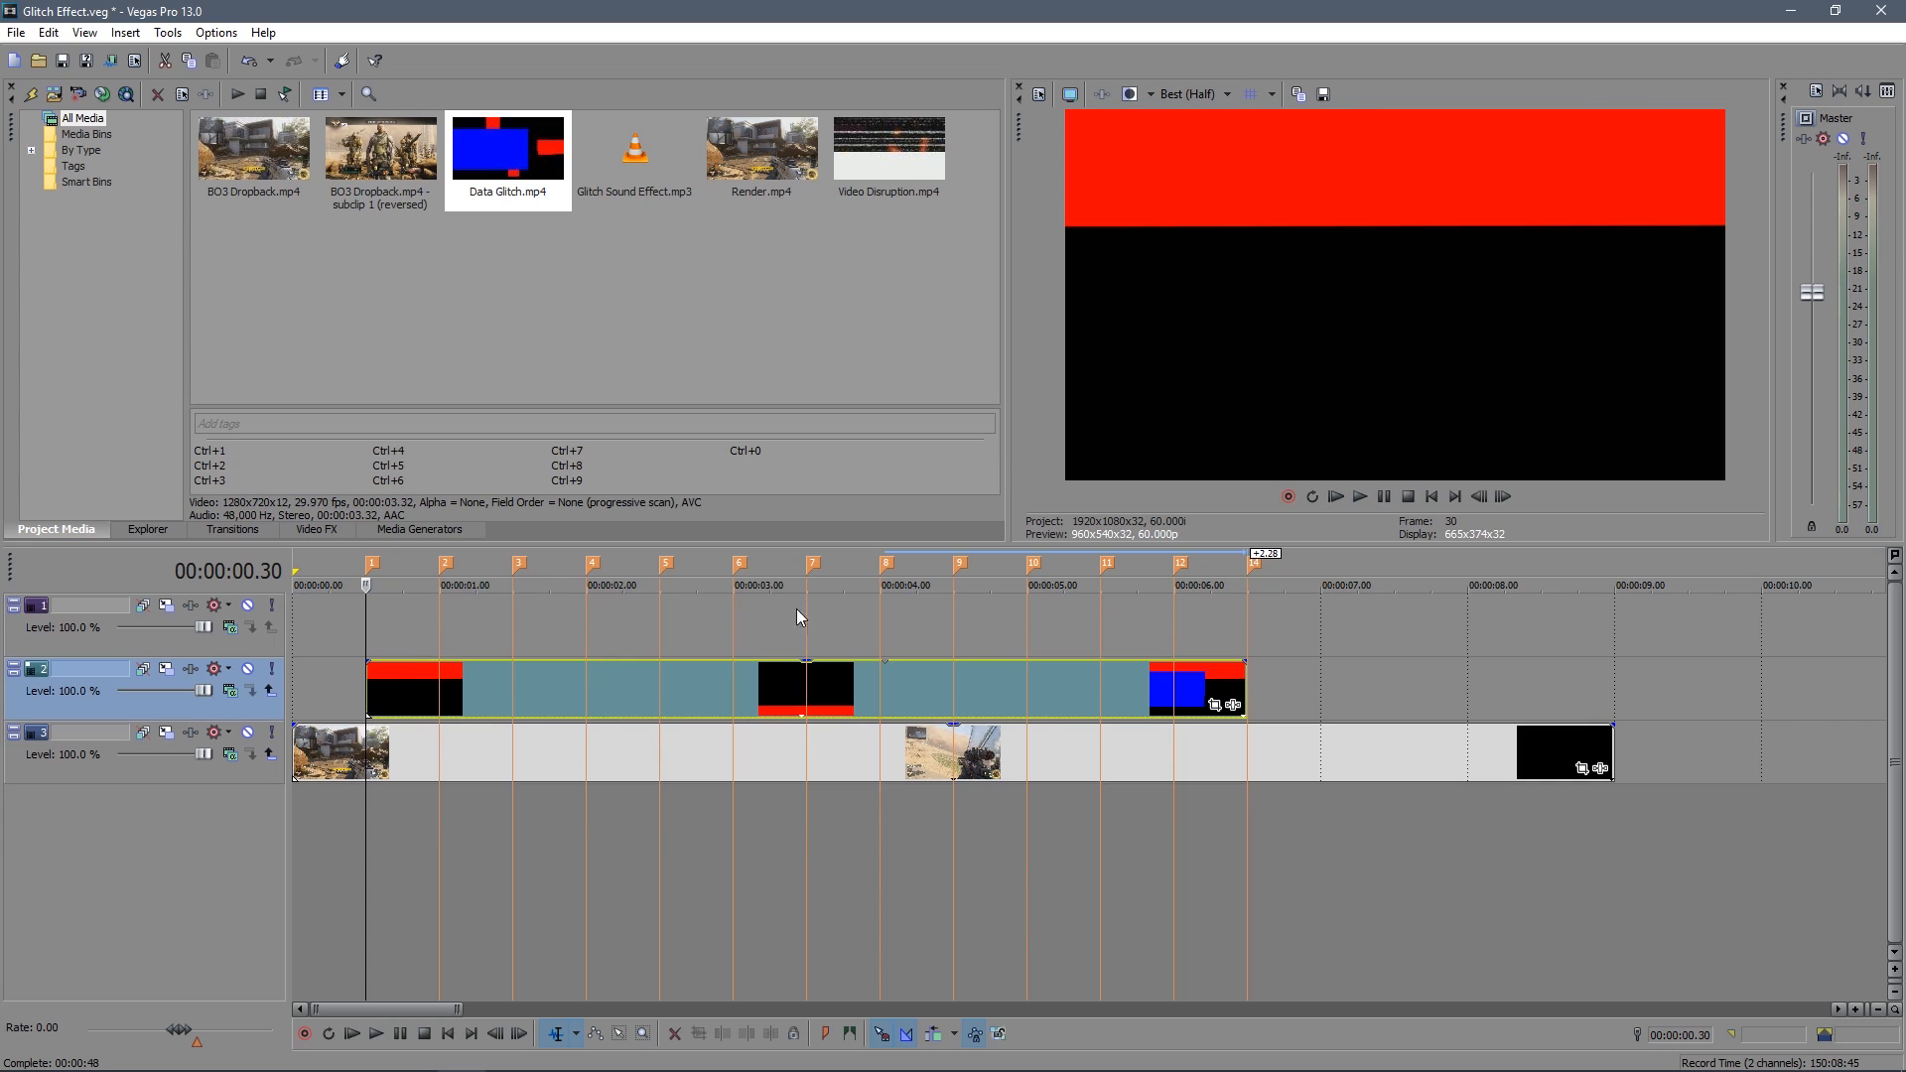
# - Give track 2 a custom composite mode using the Sony Displacement Map plug-in
pyautogui.click(232, 699)
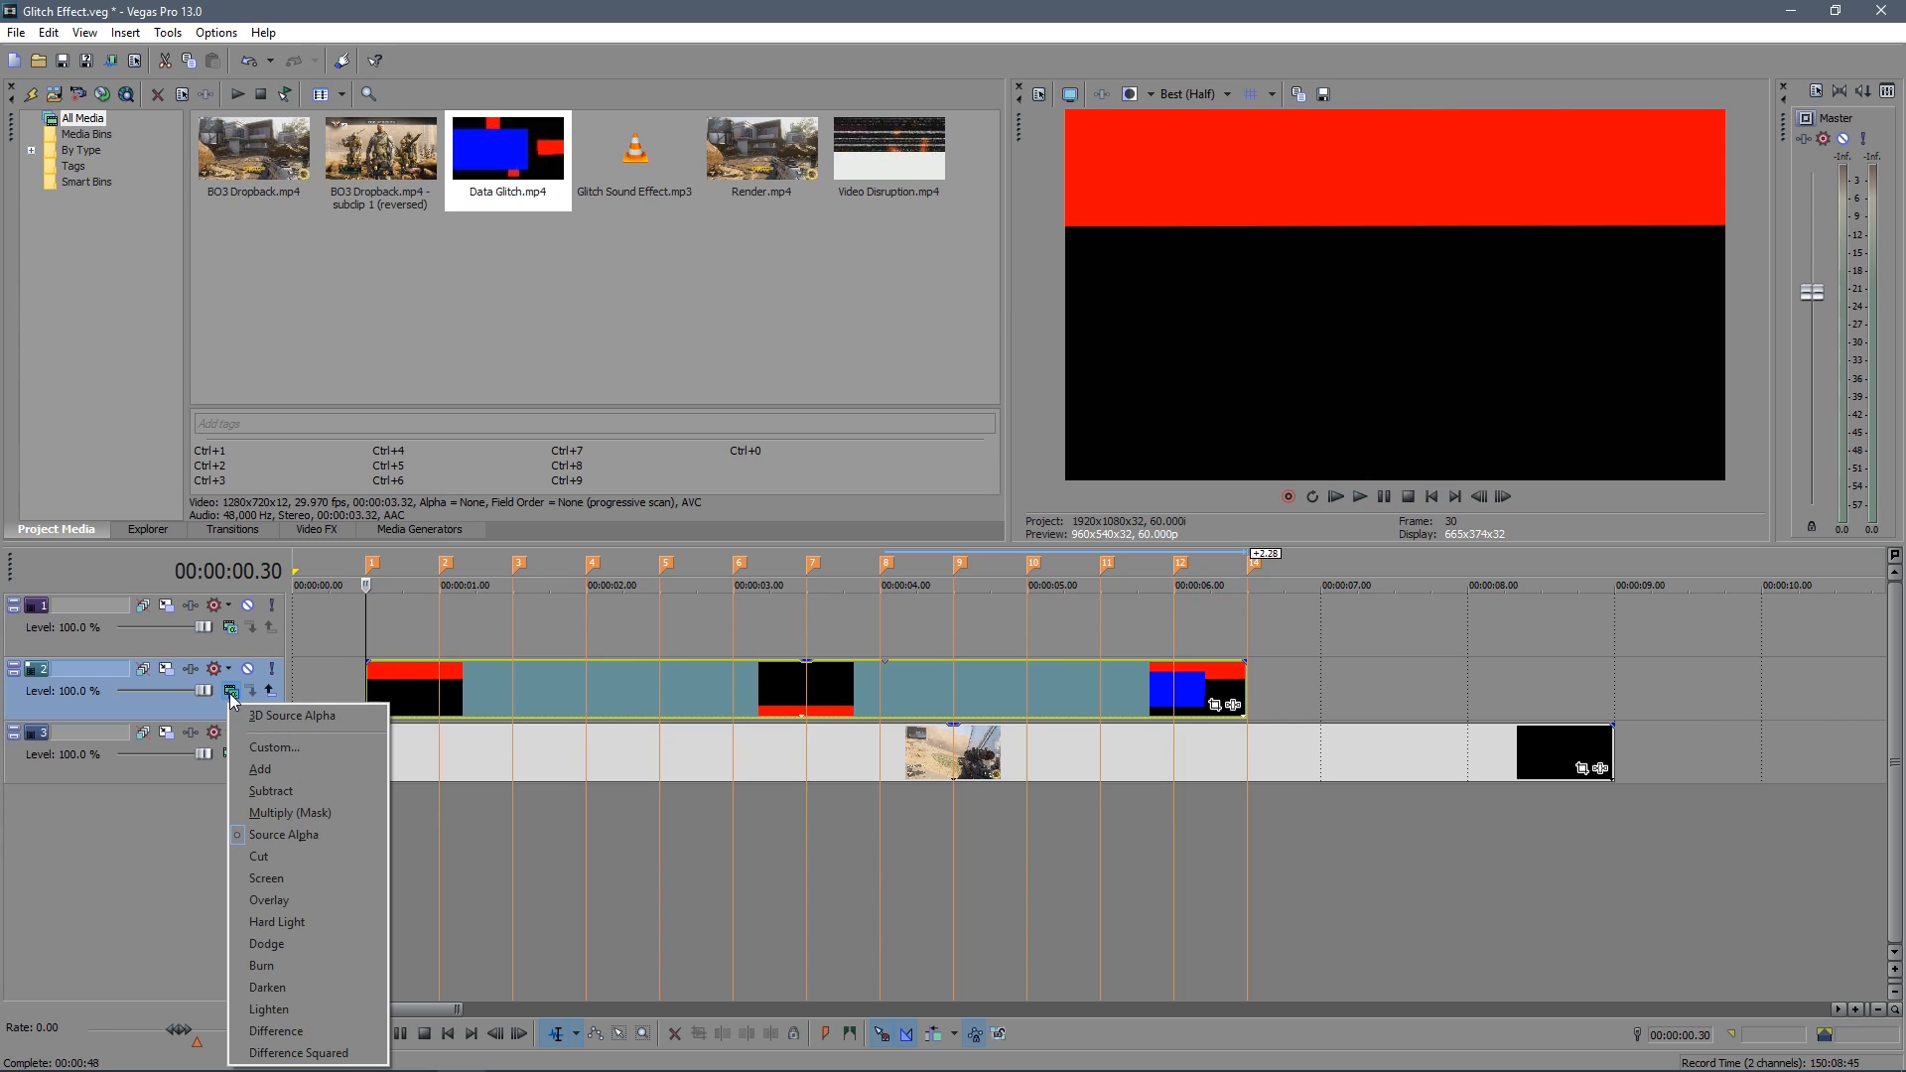
pyautogui.click(282, 753)
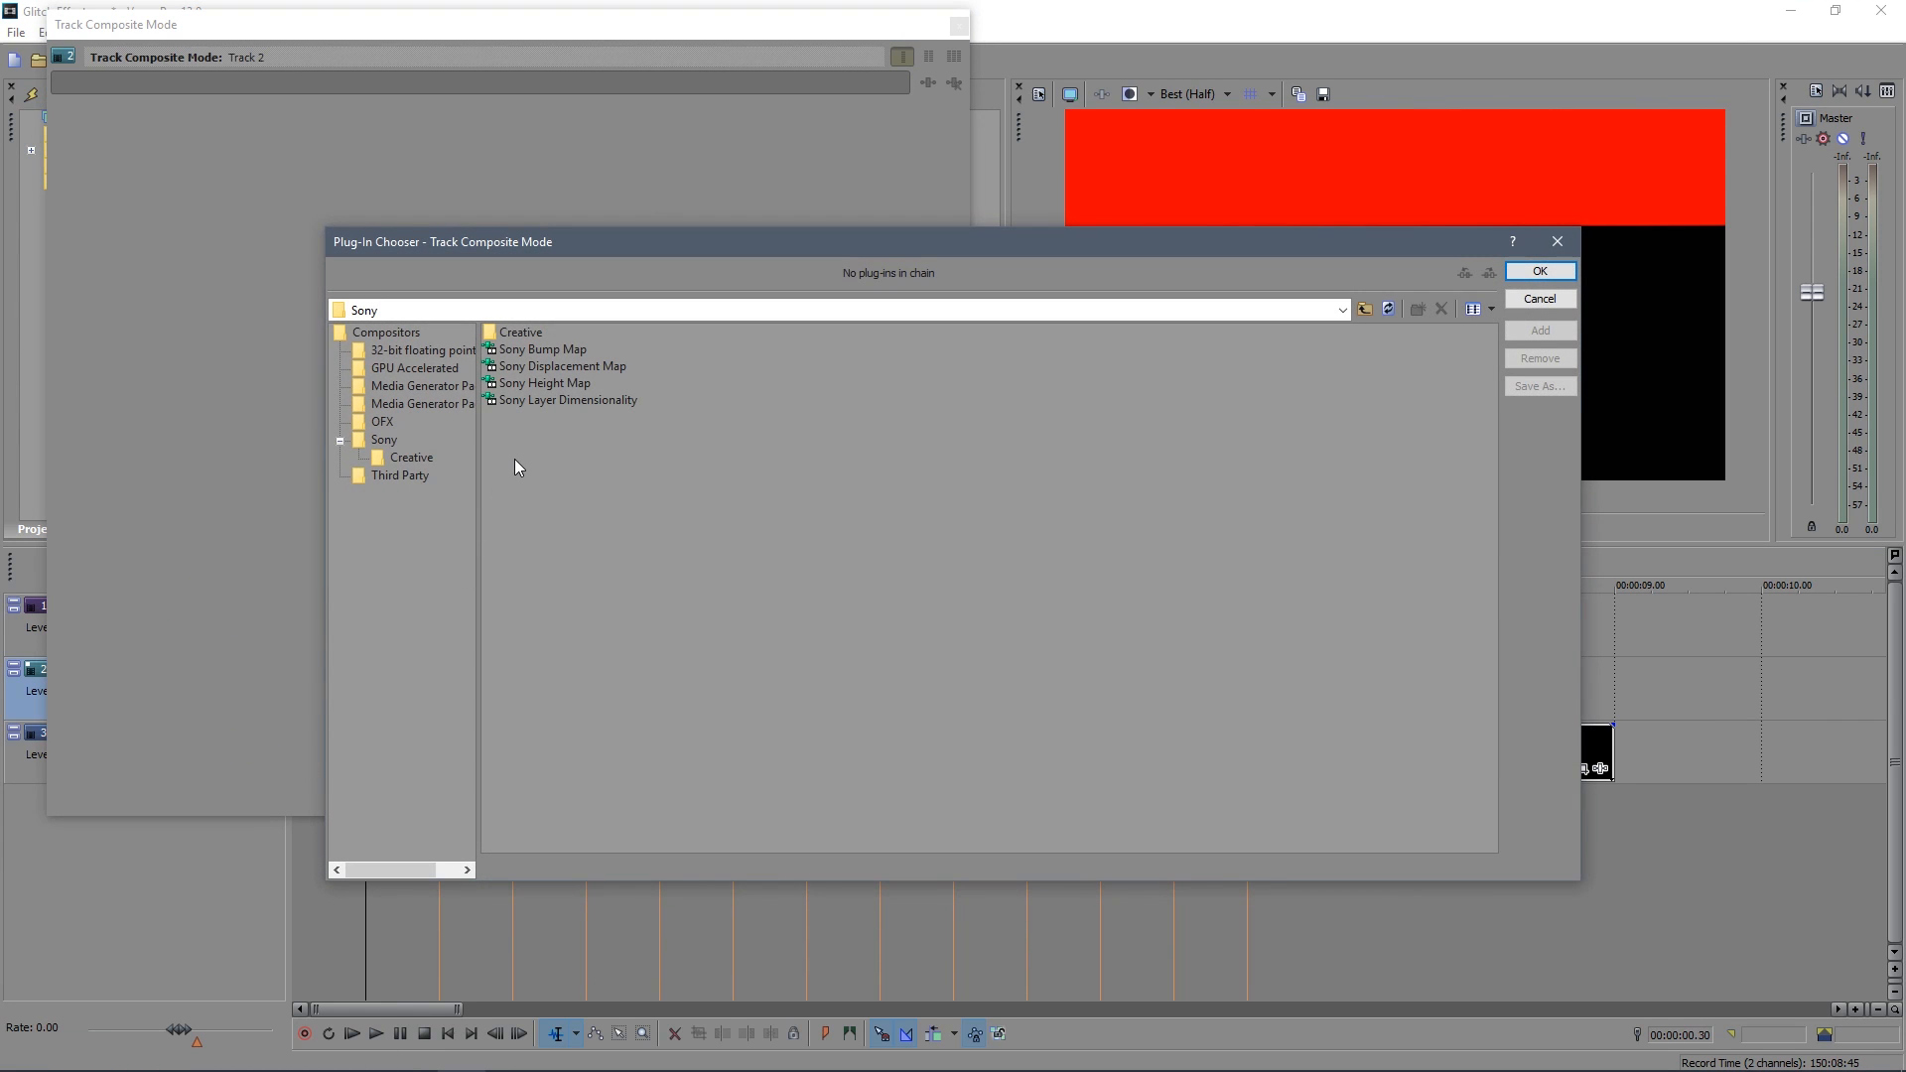
pyautogui.click(540, 365)
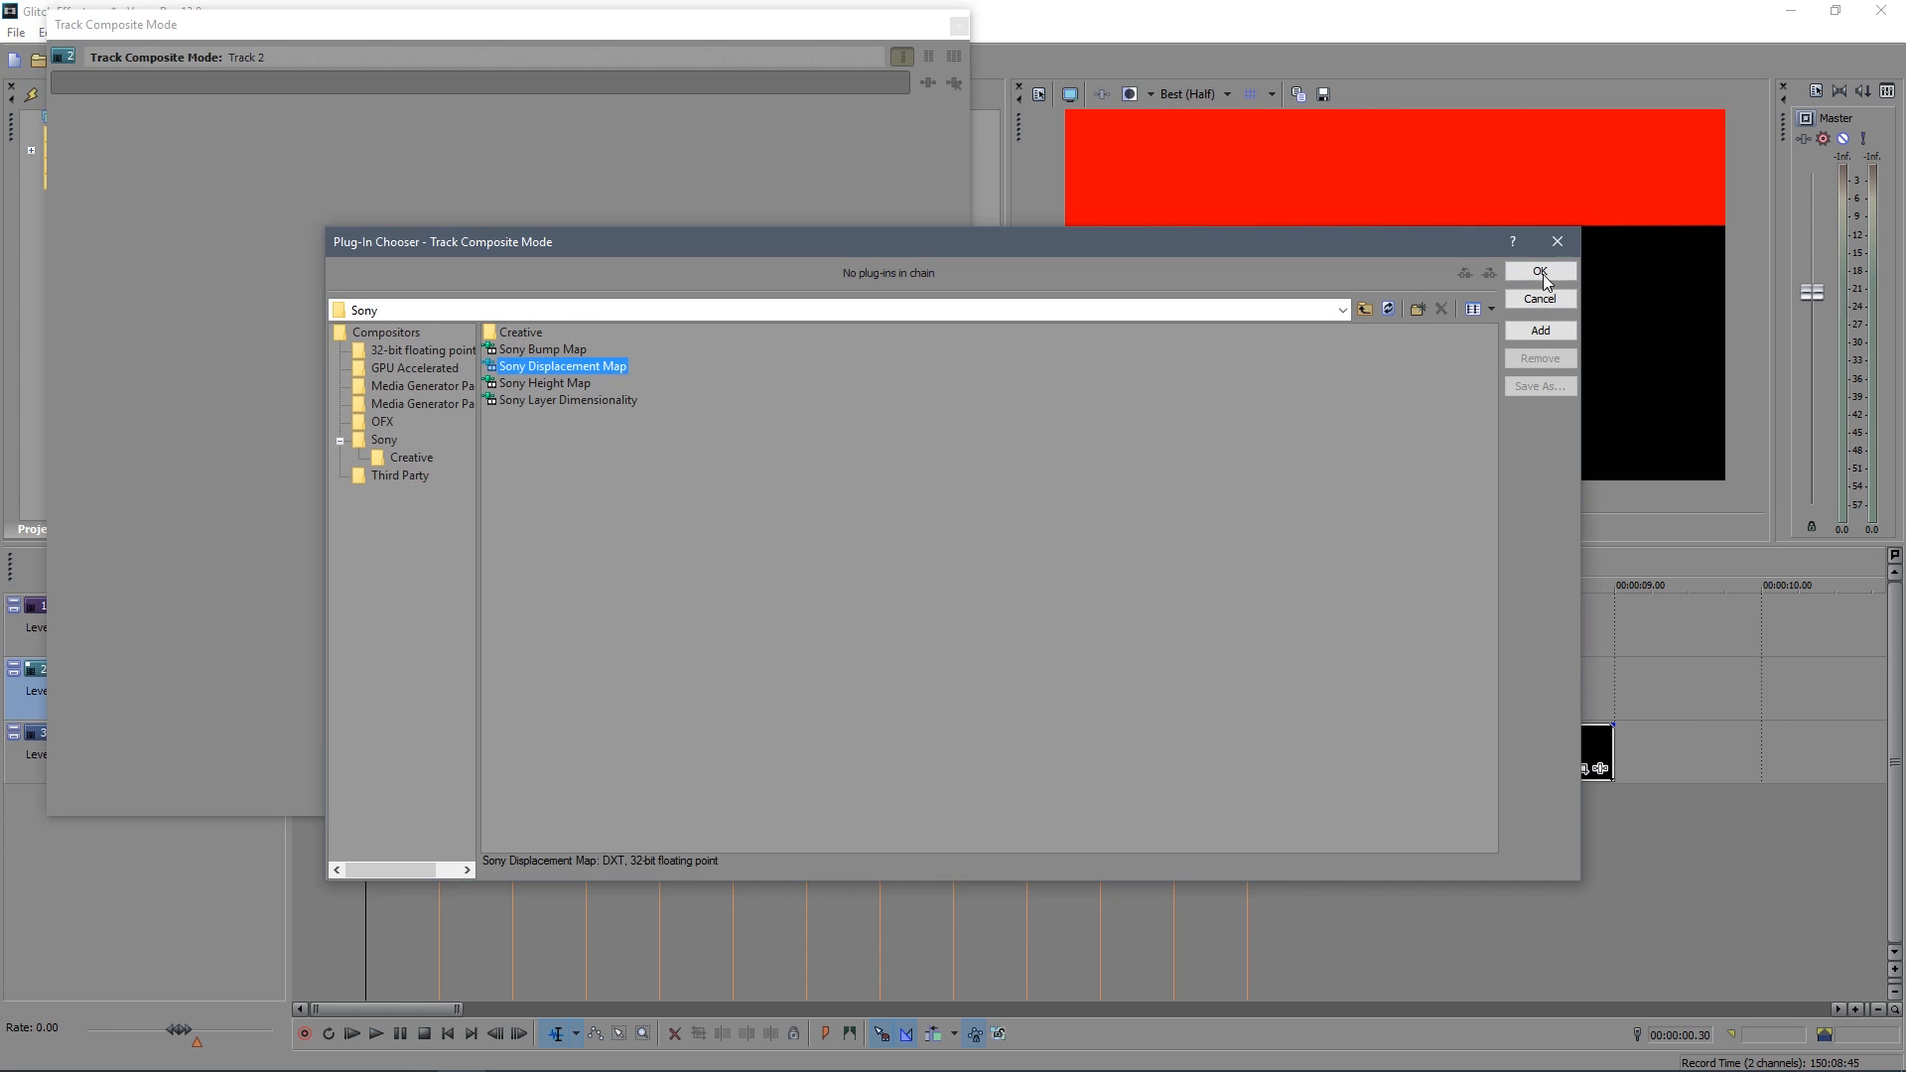
pyautogui.click(1540, 271)
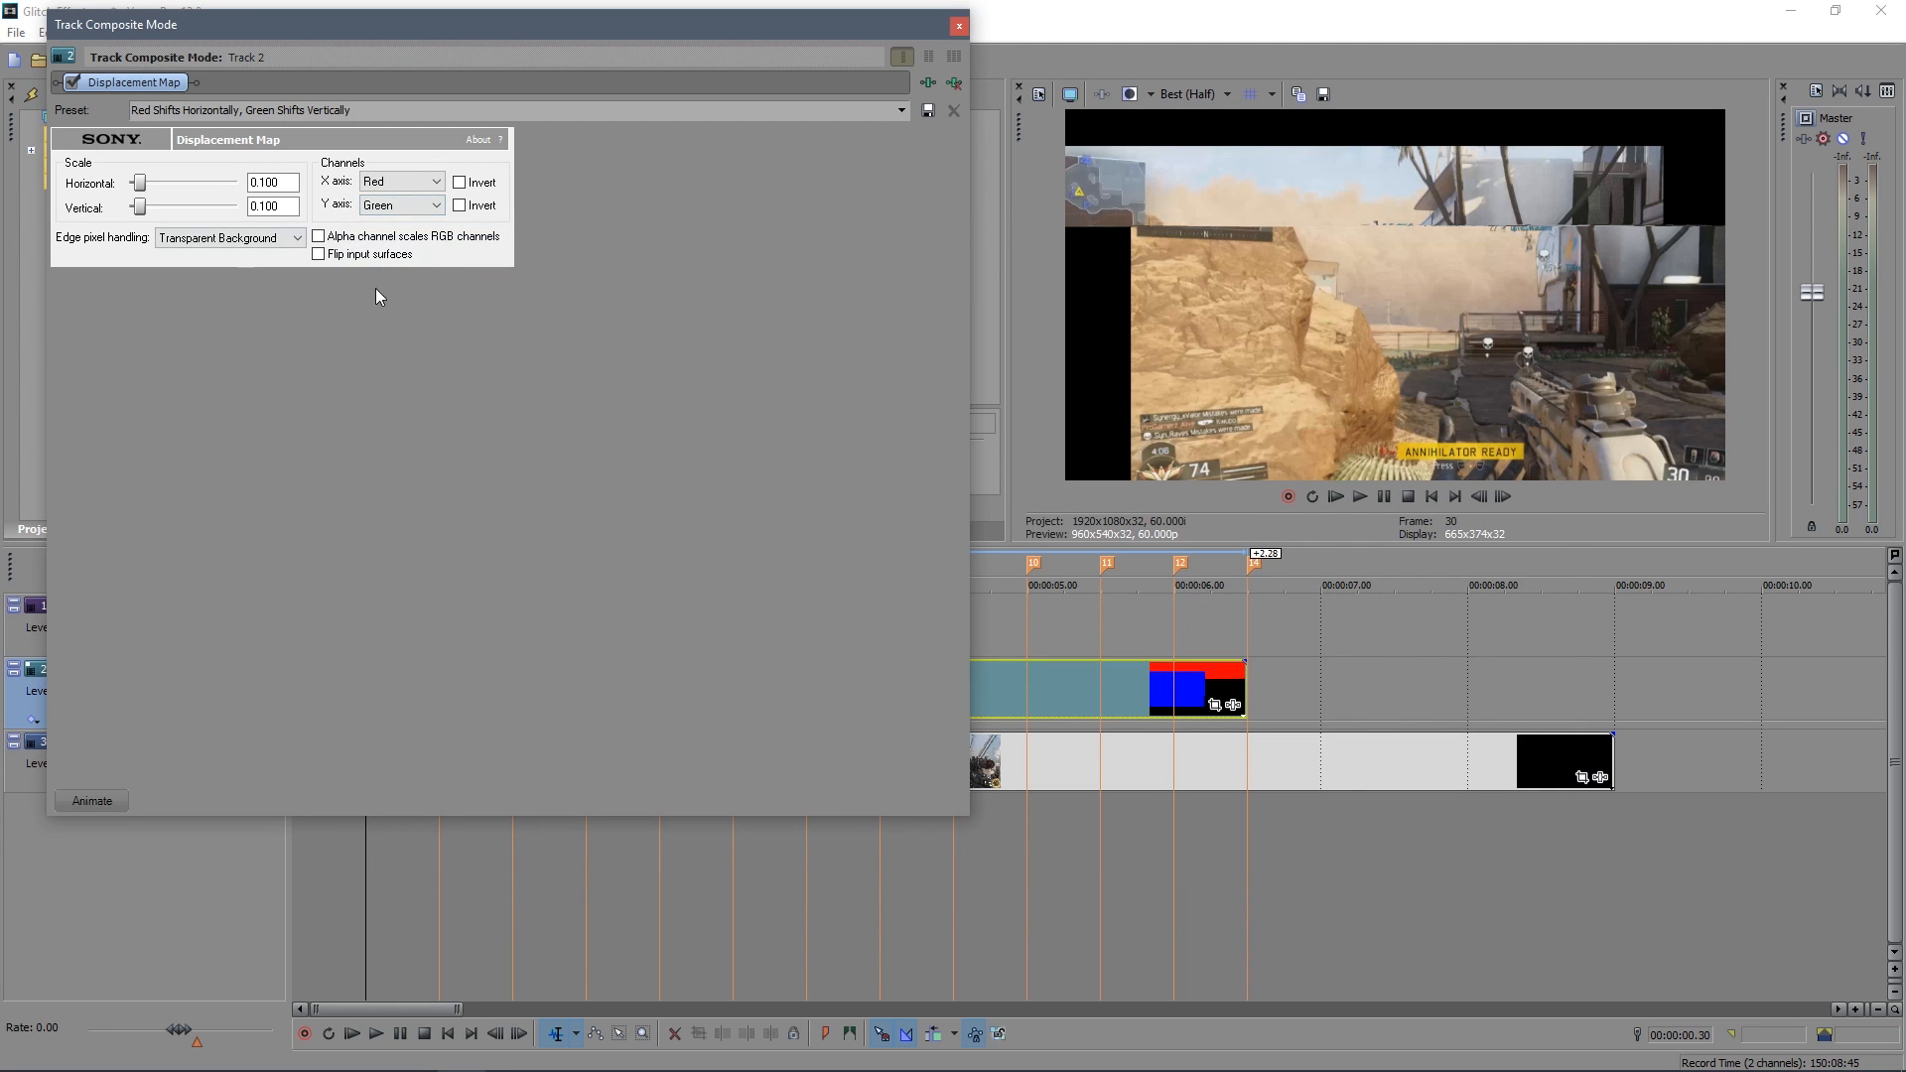
# - Set the displacement map's horizontal and vertical scale to 0.010
pyautogui.click(266, 181)
pyautogui.write('0')
pyautogui.click(260, 205)
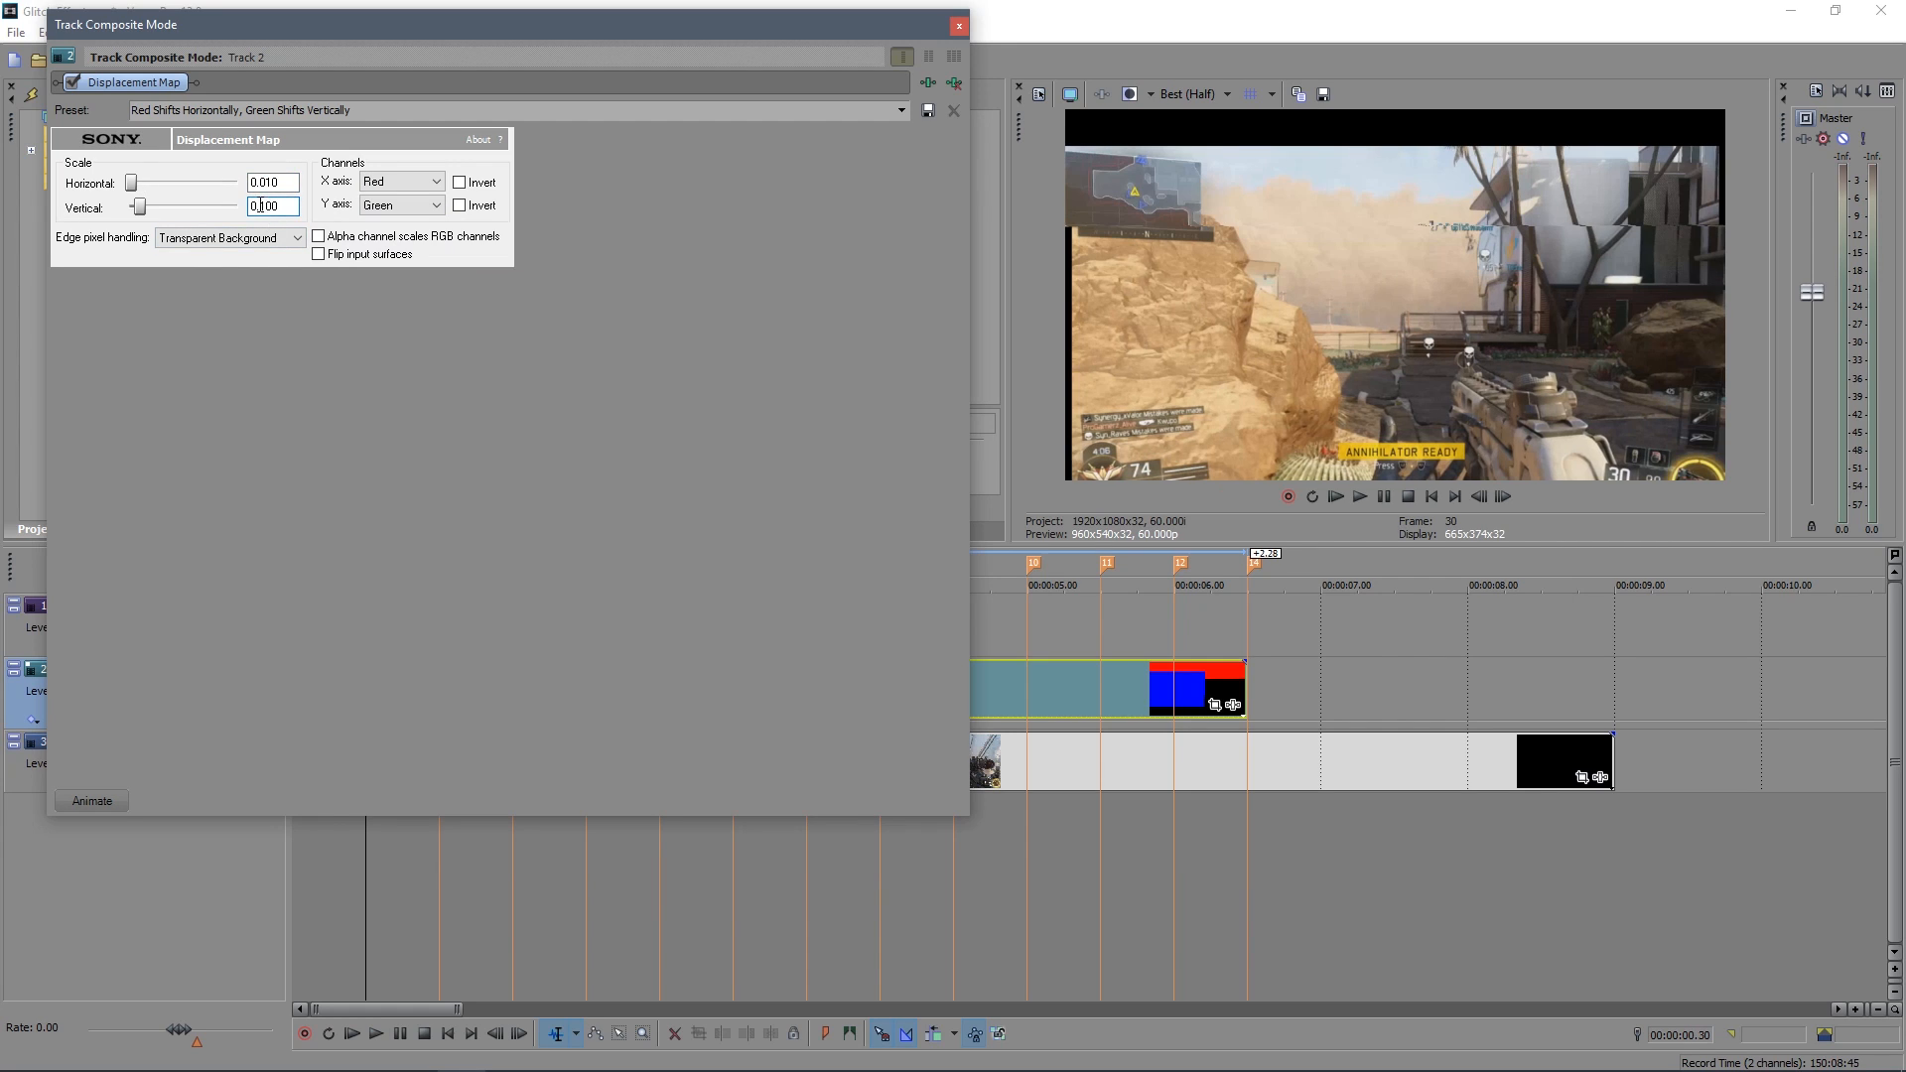
pyautogui.write('0')
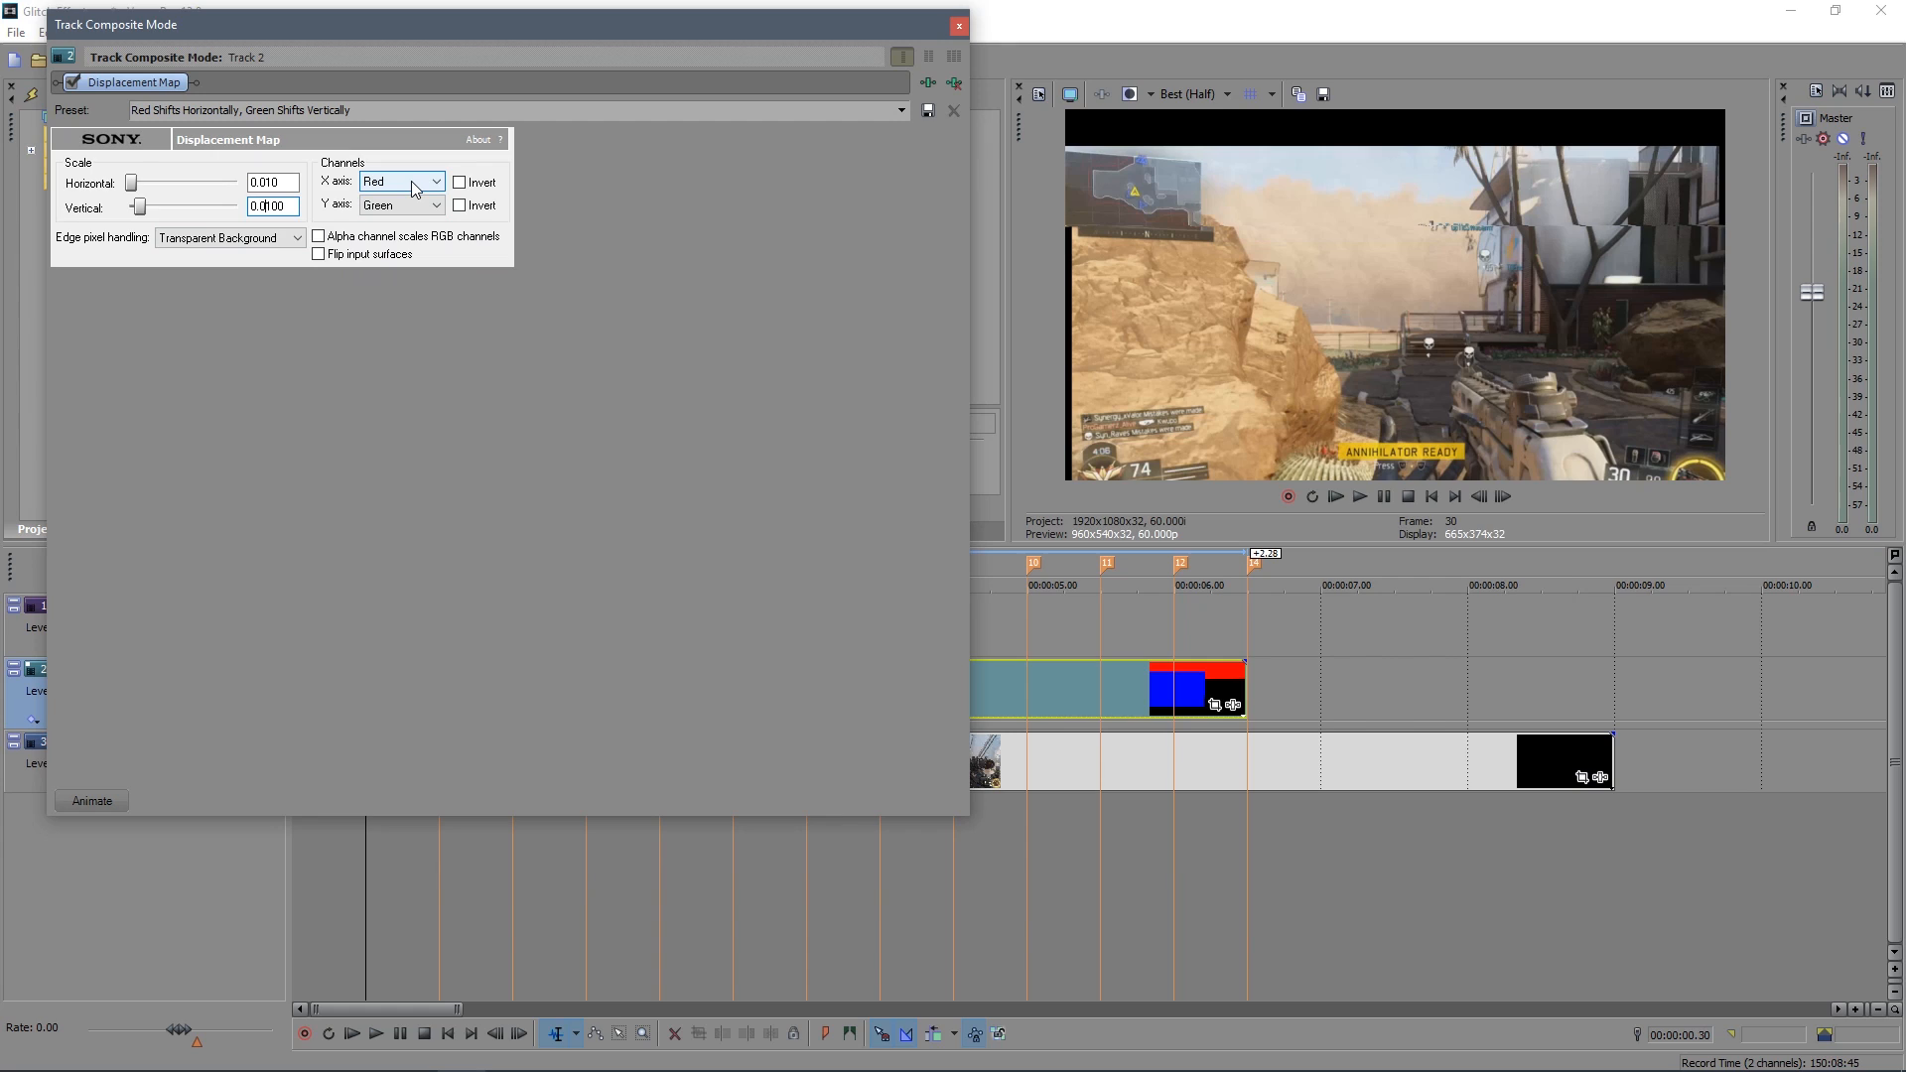
# - Set the displacement map's Y axis channel to Blue and its edge pixel handling to Wrap Pixels Around
pyautogui.click(395, 205)
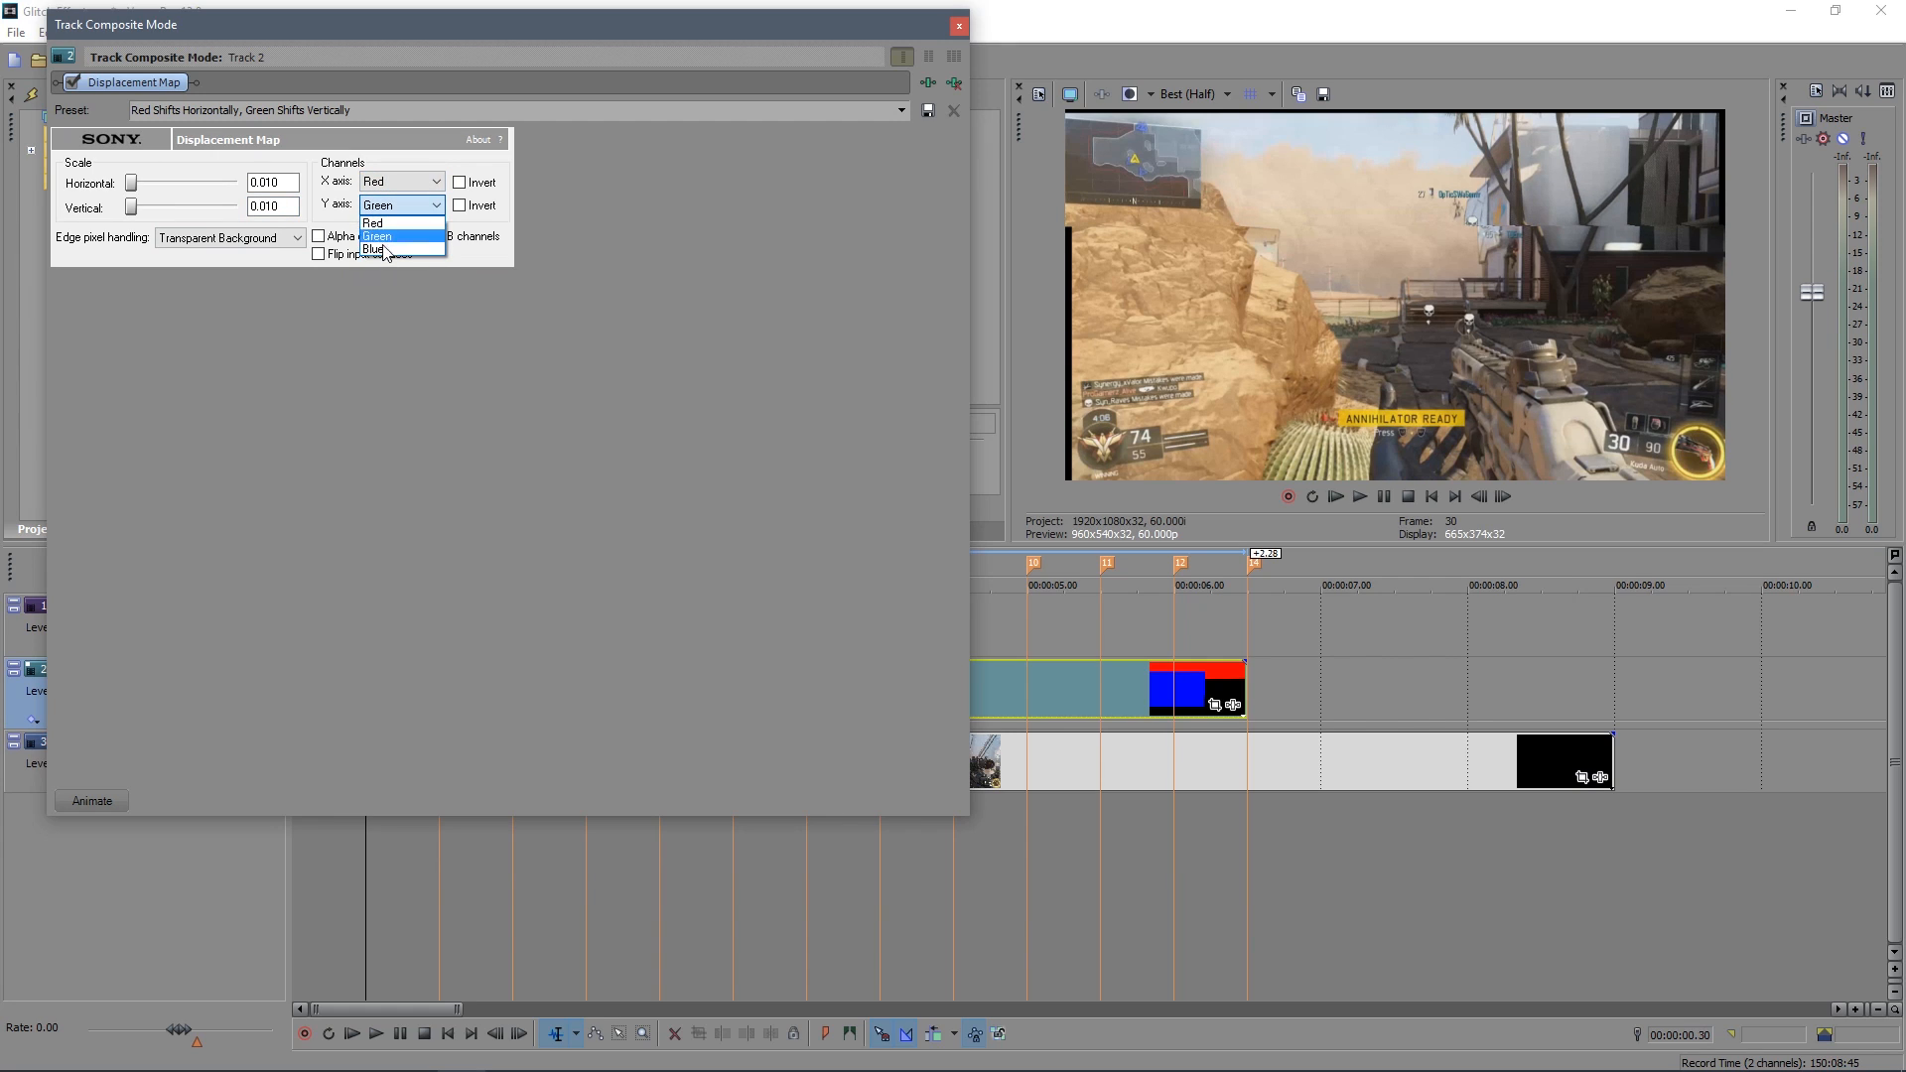
pyautogui.click(393, 251)
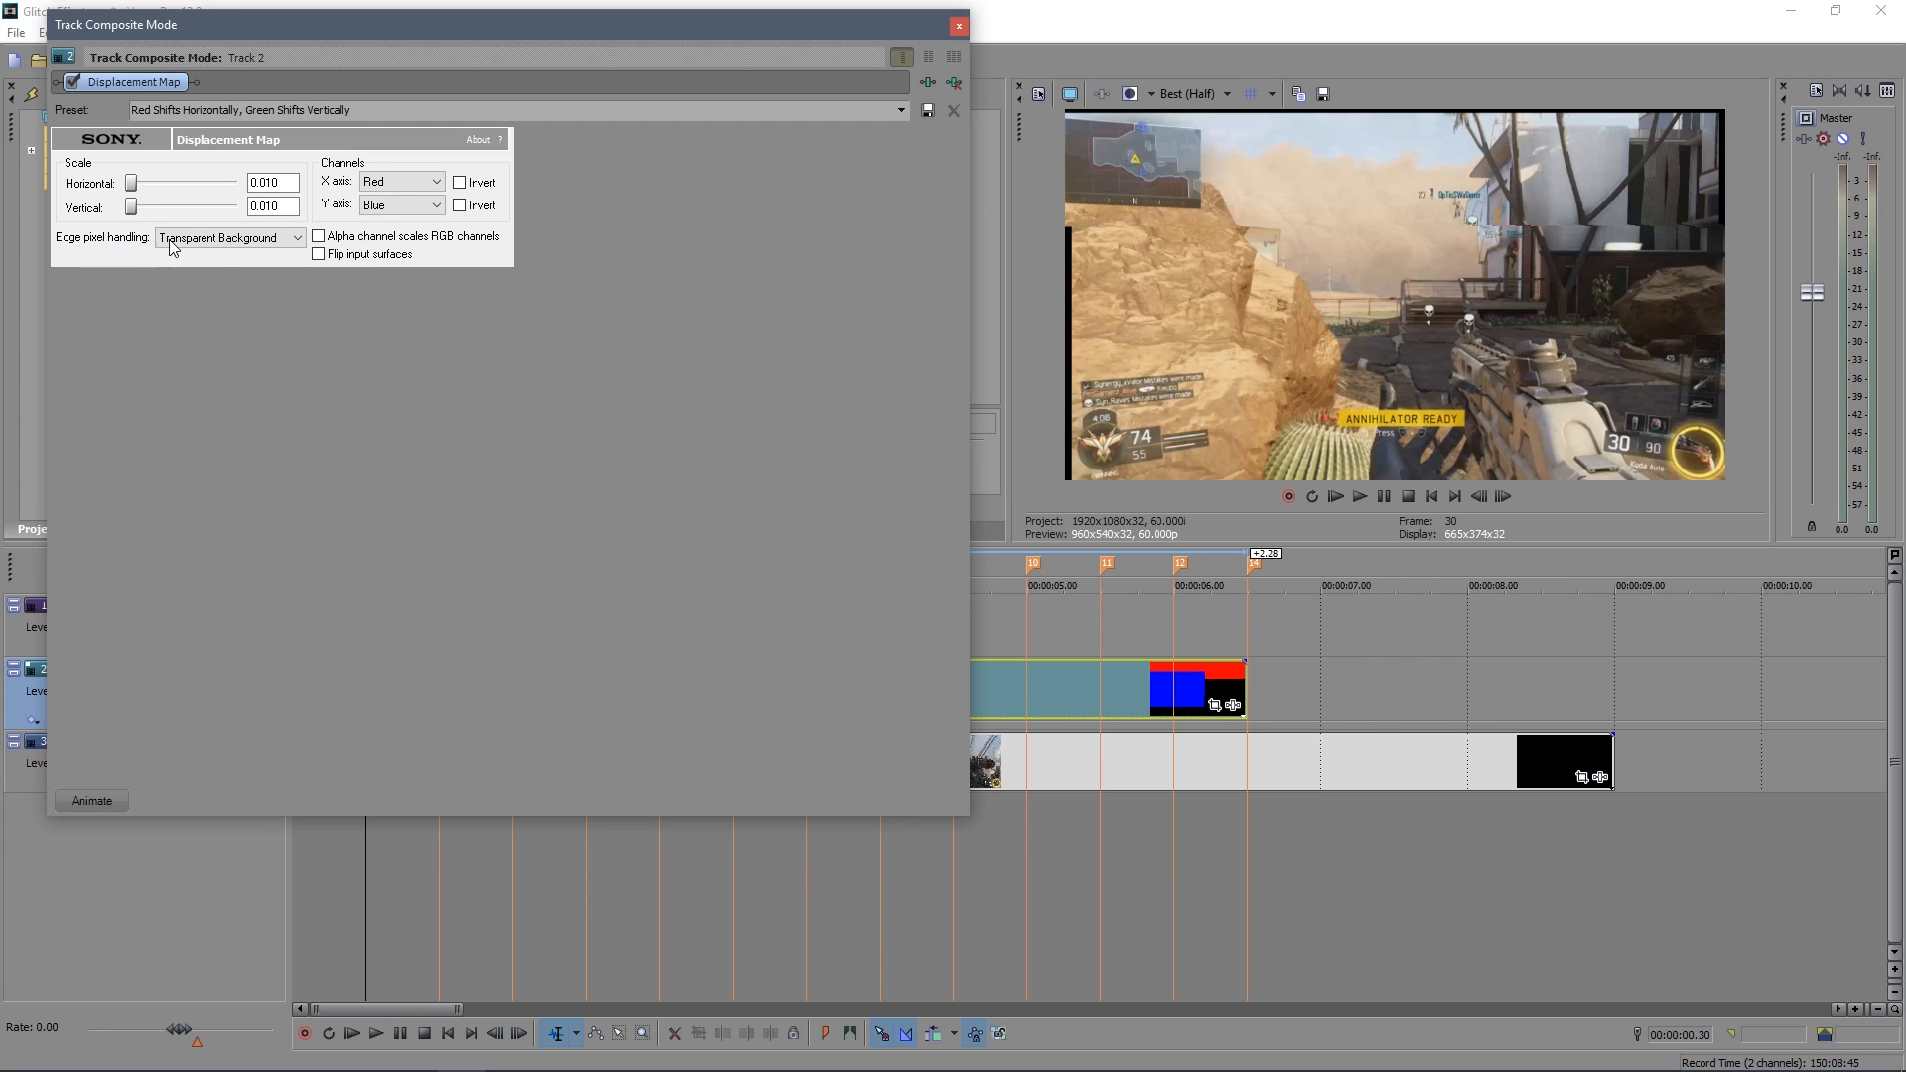
pyautogui.click(218, 242)
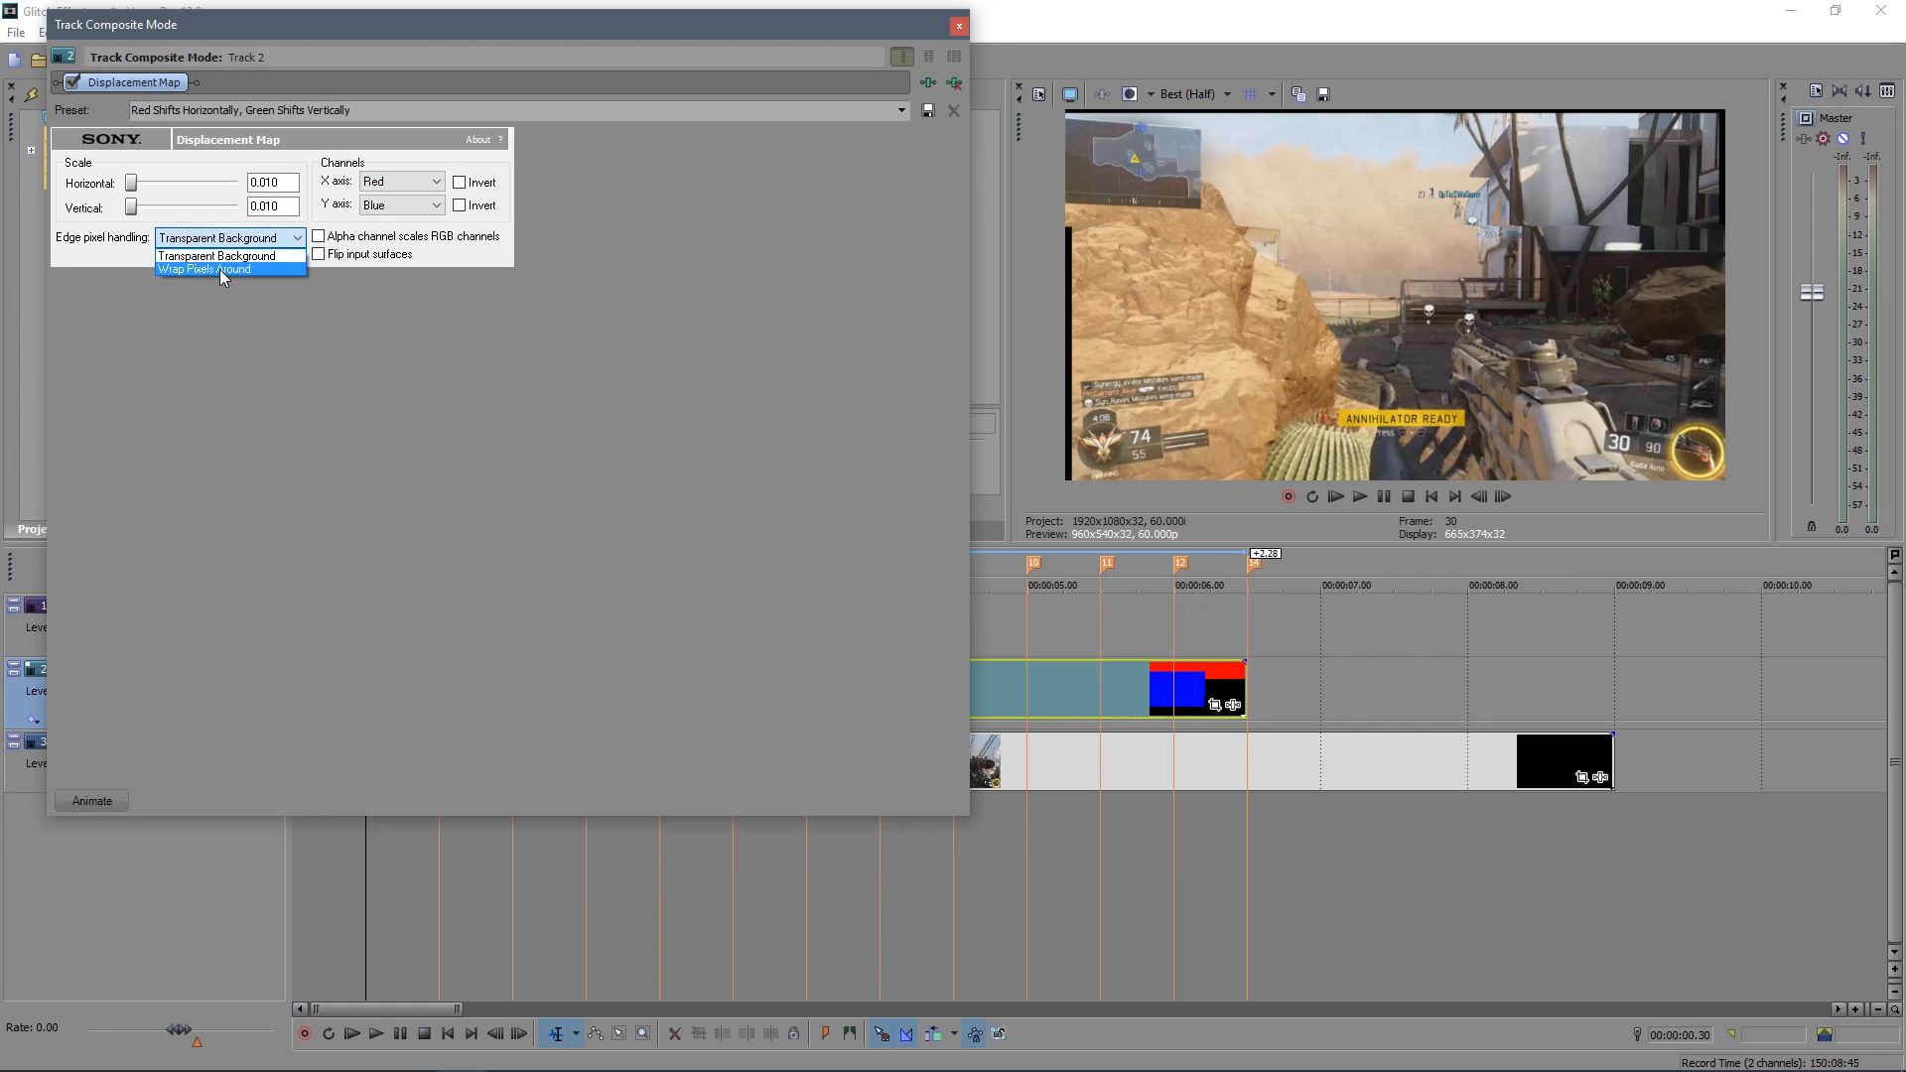
pyautogui.click(218, 270)
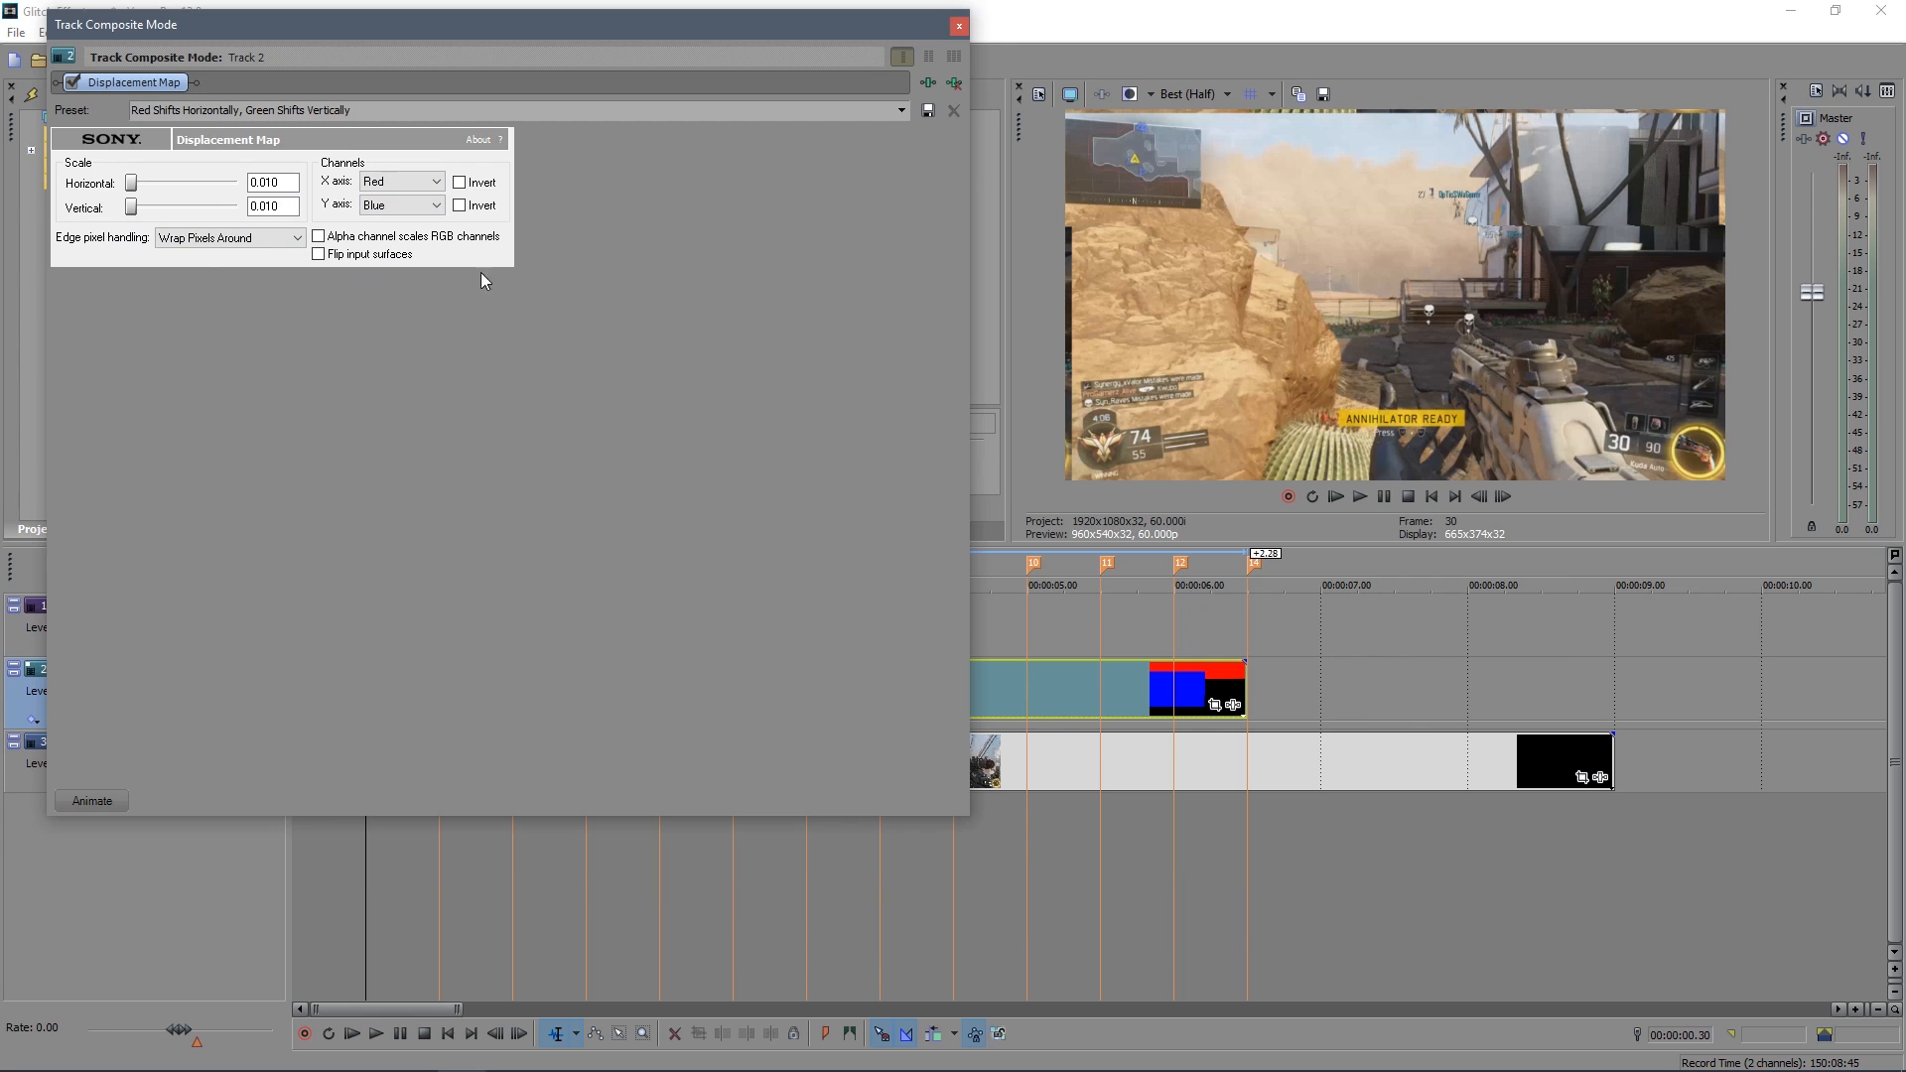
pyautogui.click(957, 27)
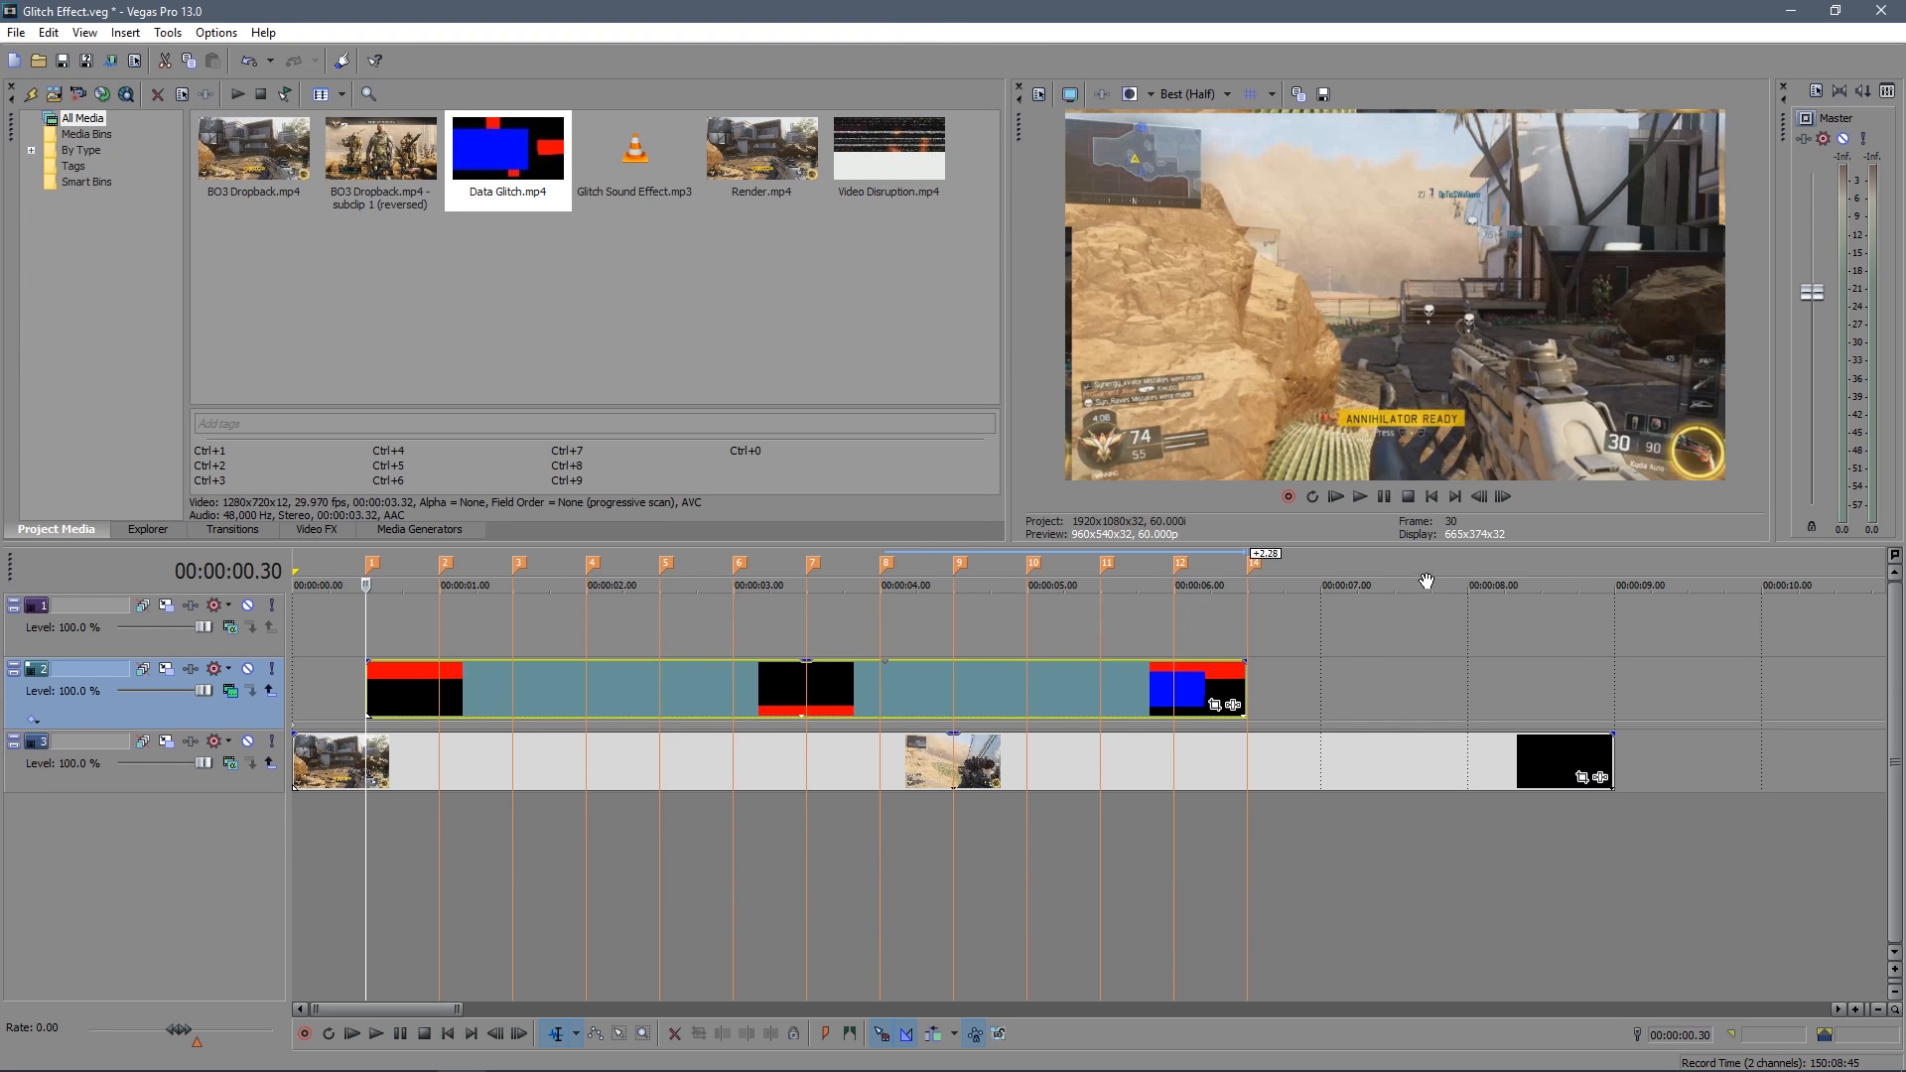
# - Play back the timeline from the start to check the displacement glitch over the gameplay footage
pyautogui.click(1430, 496)
pyautogui.click(1381, 498)
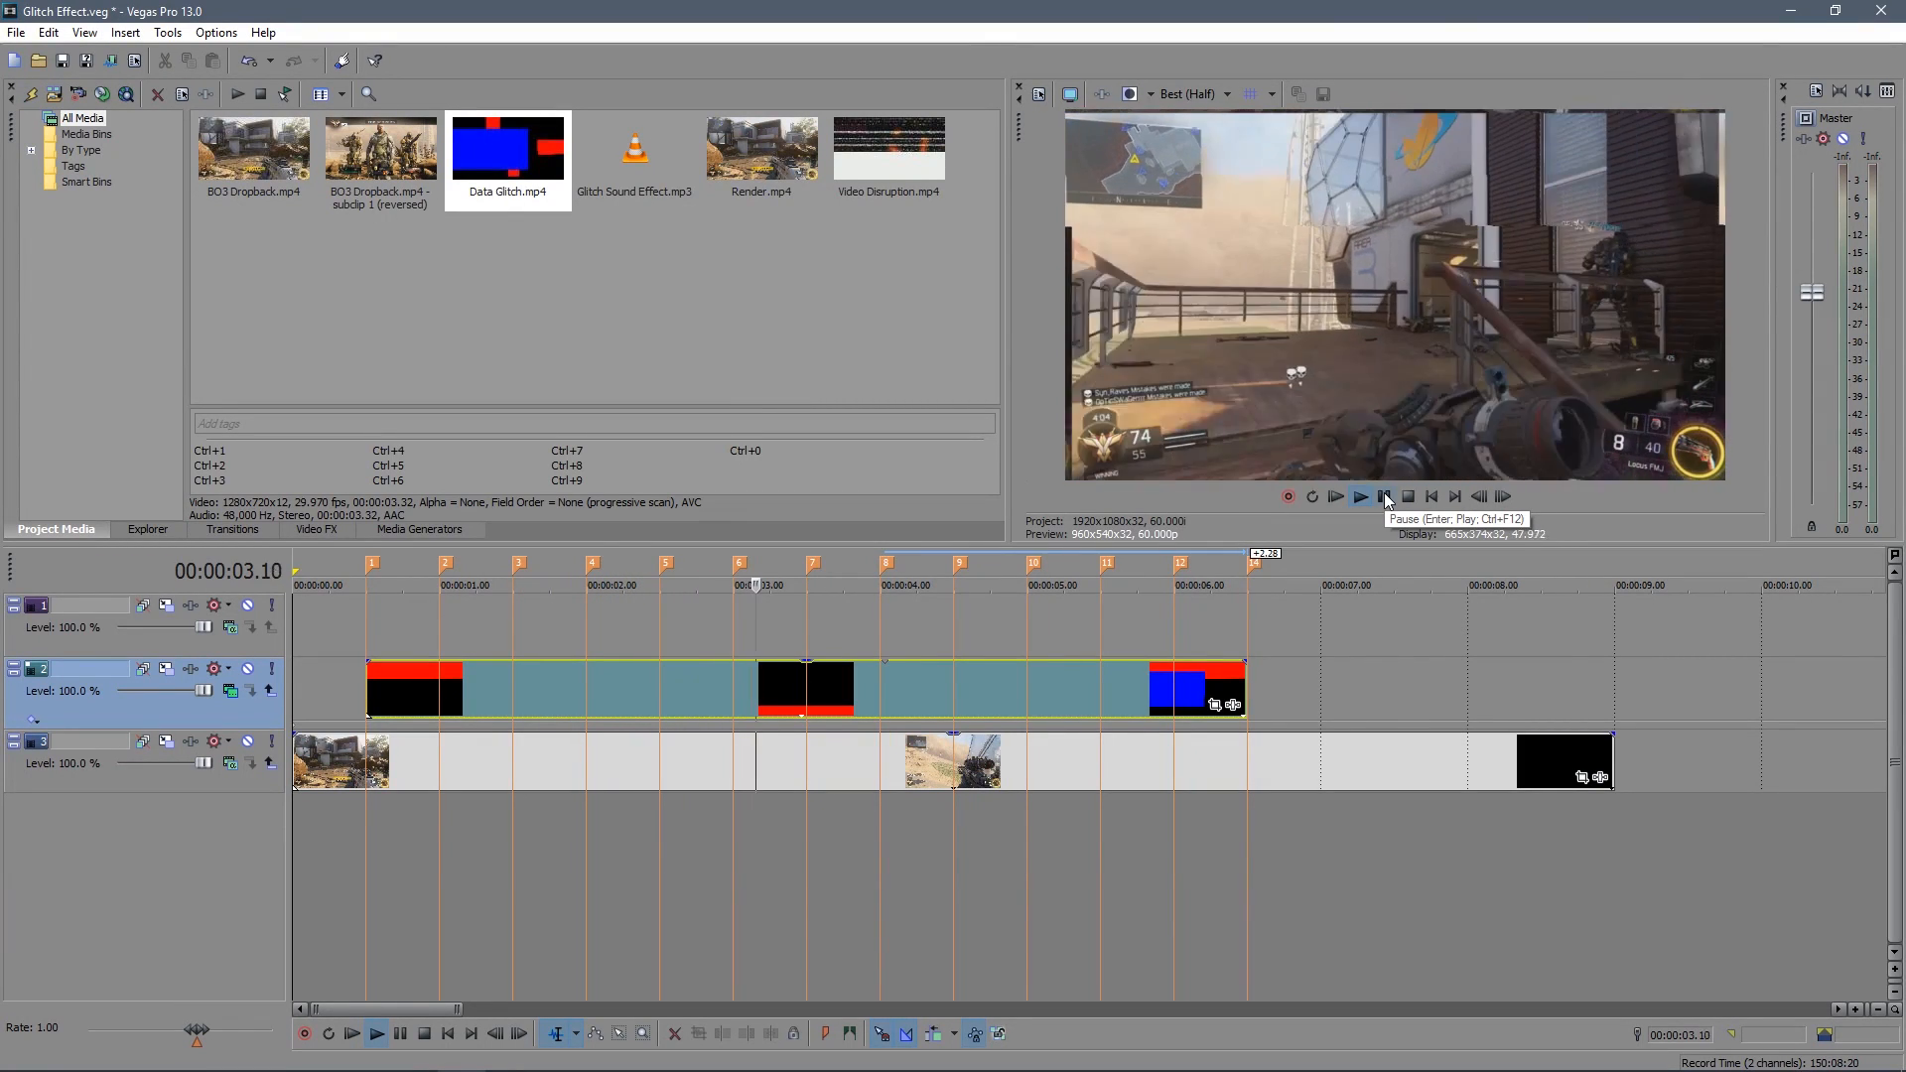
pyautogui.click(1385, 496)
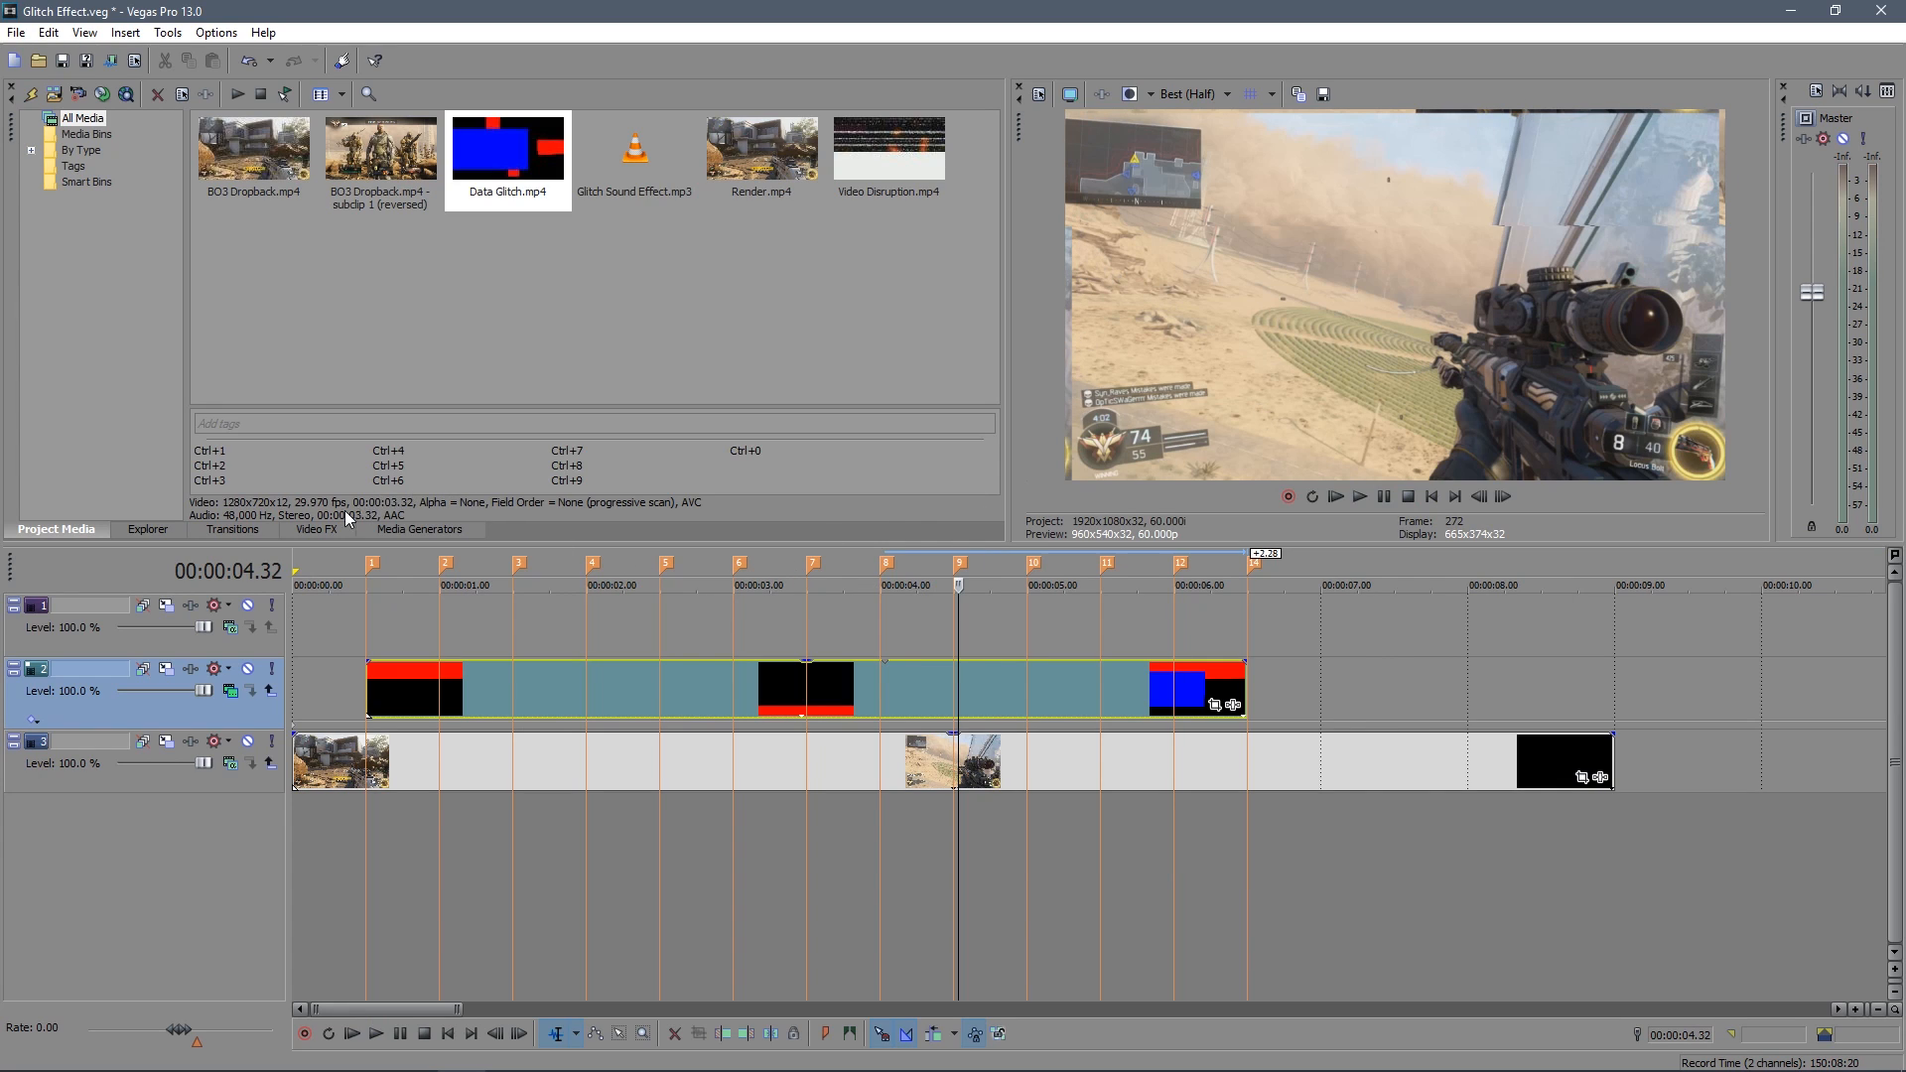
# - Add the default Stereoscopic 3D Adjust effect to track 2, place it after Composite, and set its horizontal offset to about 0.025
pyautogui.click(317, 530)
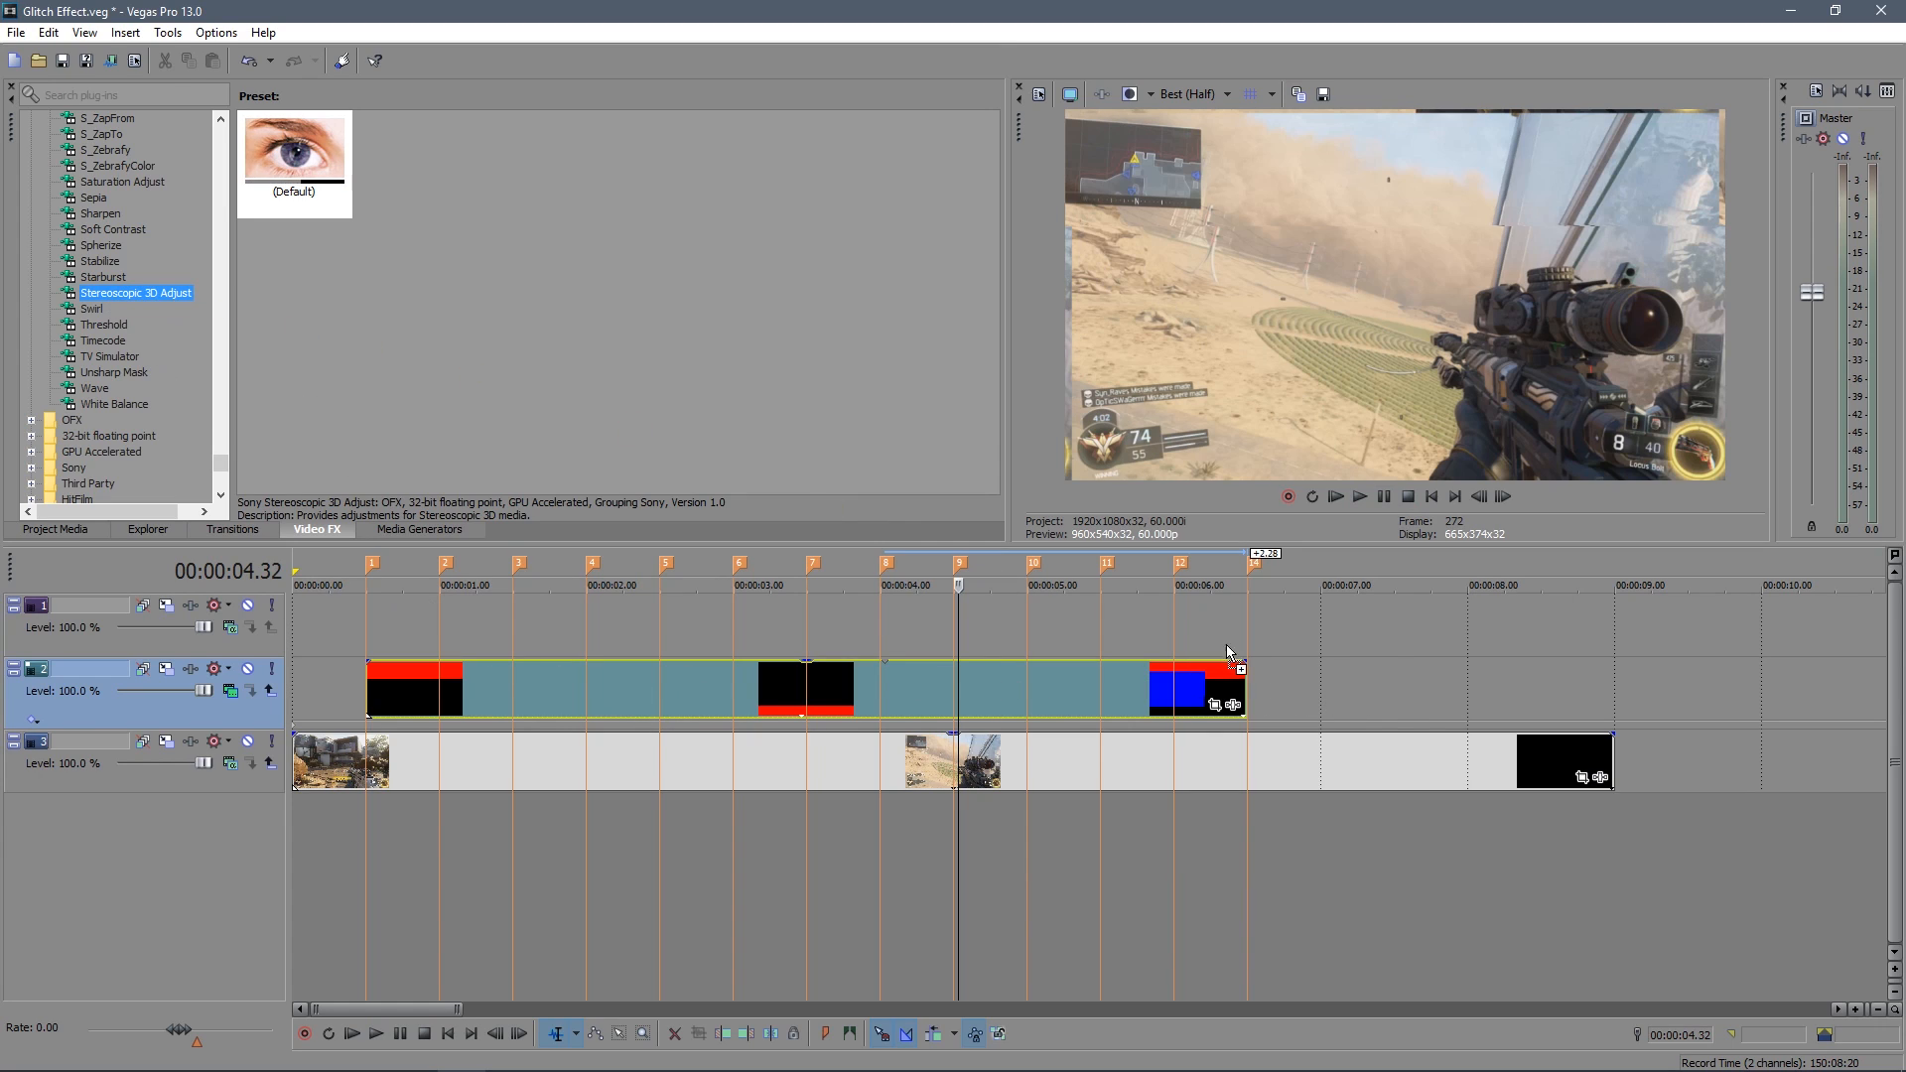
pyautogui.moveTo(1348, 687); pyautogui.dragTo(1348, 687)
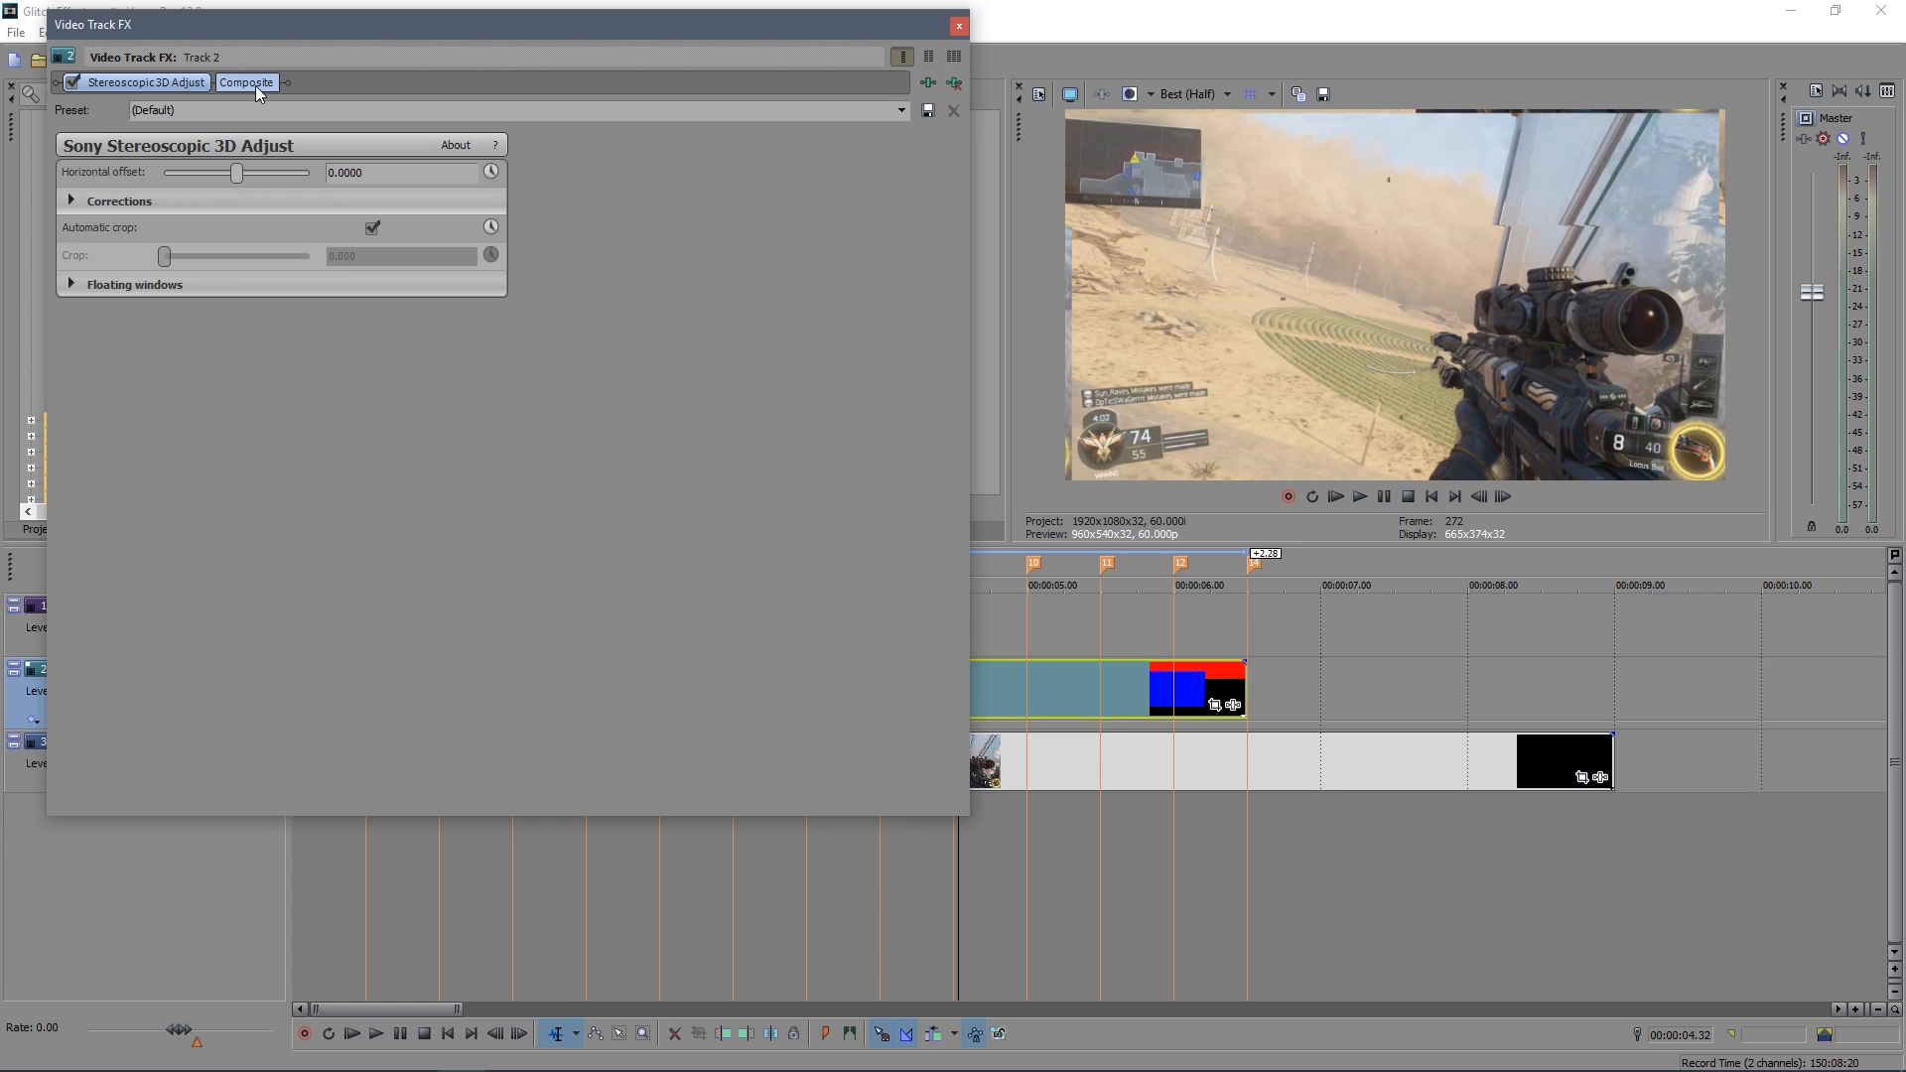
pyautogui.moveTo(60, 80); pyautogui.dragTo(58, 80)
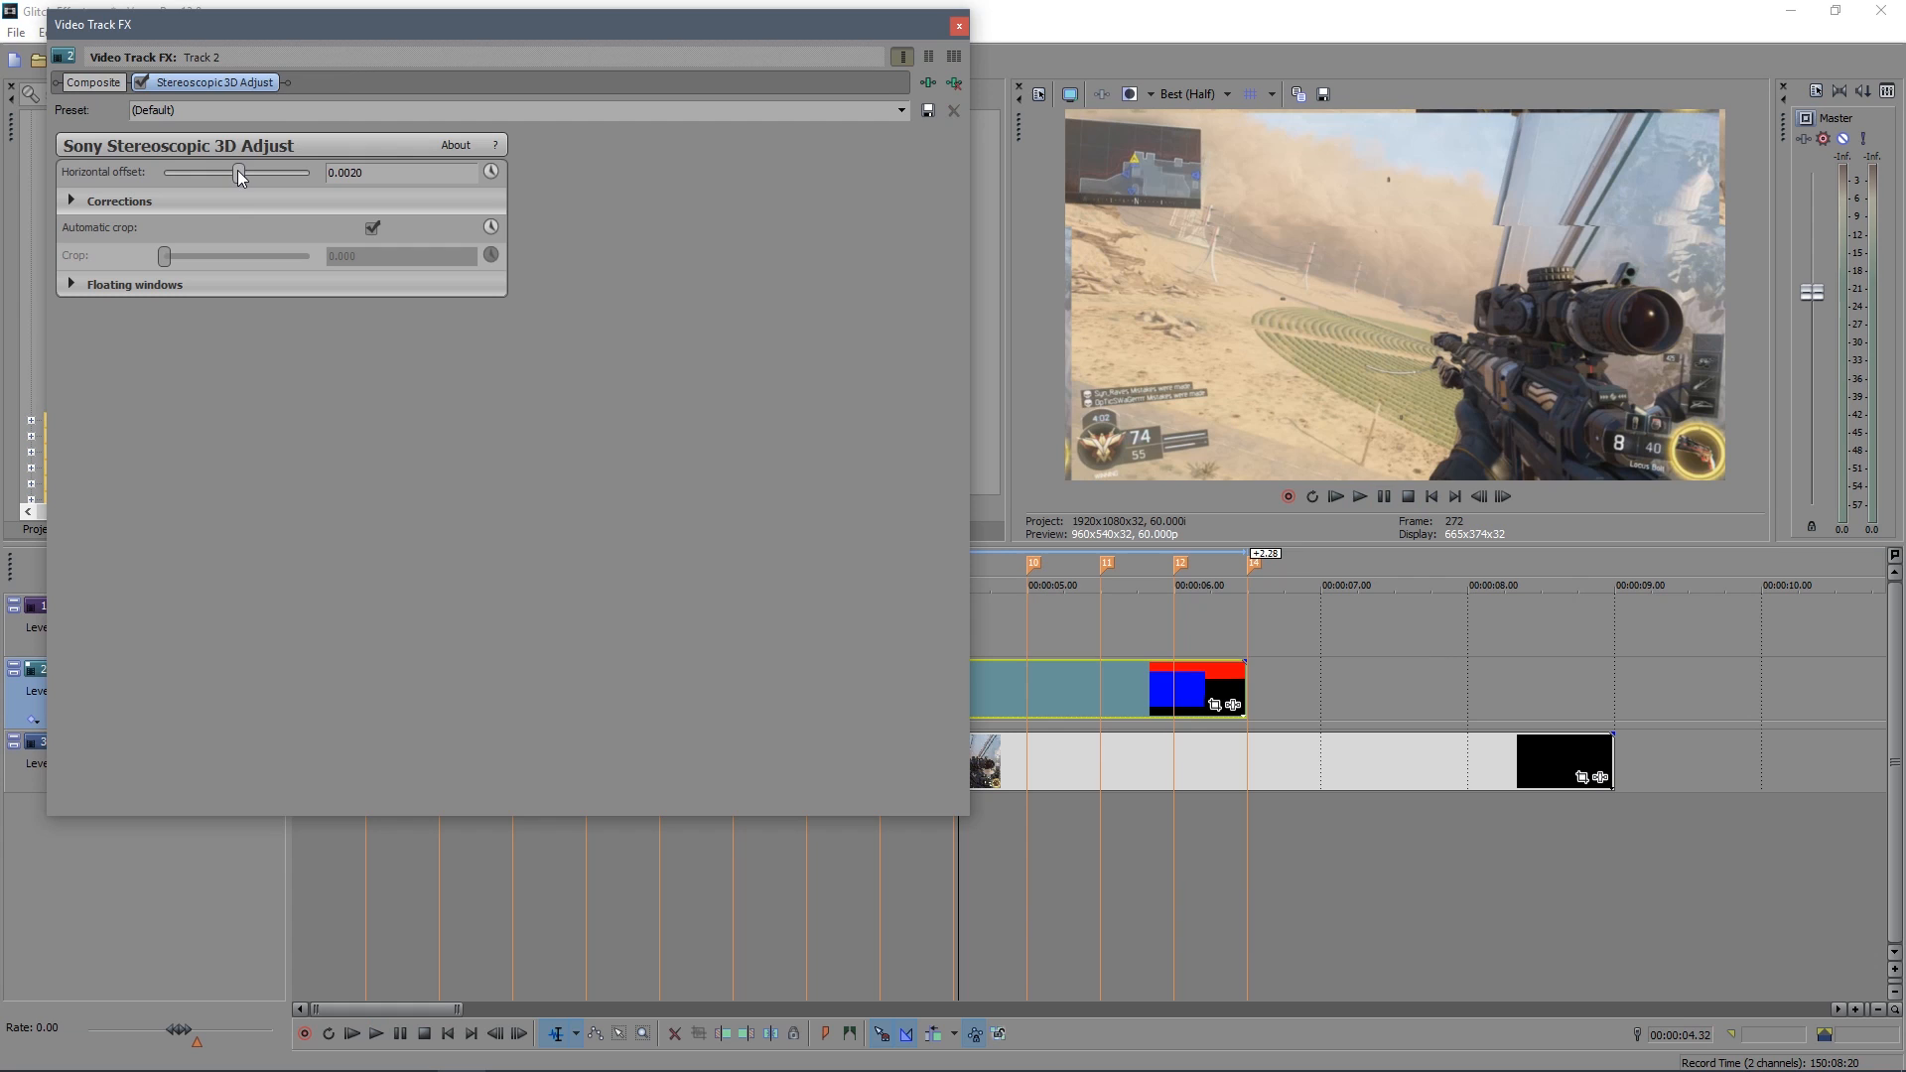
pyautogui.moveTo(237, 171); pyautogui.dragTo(254, 171)
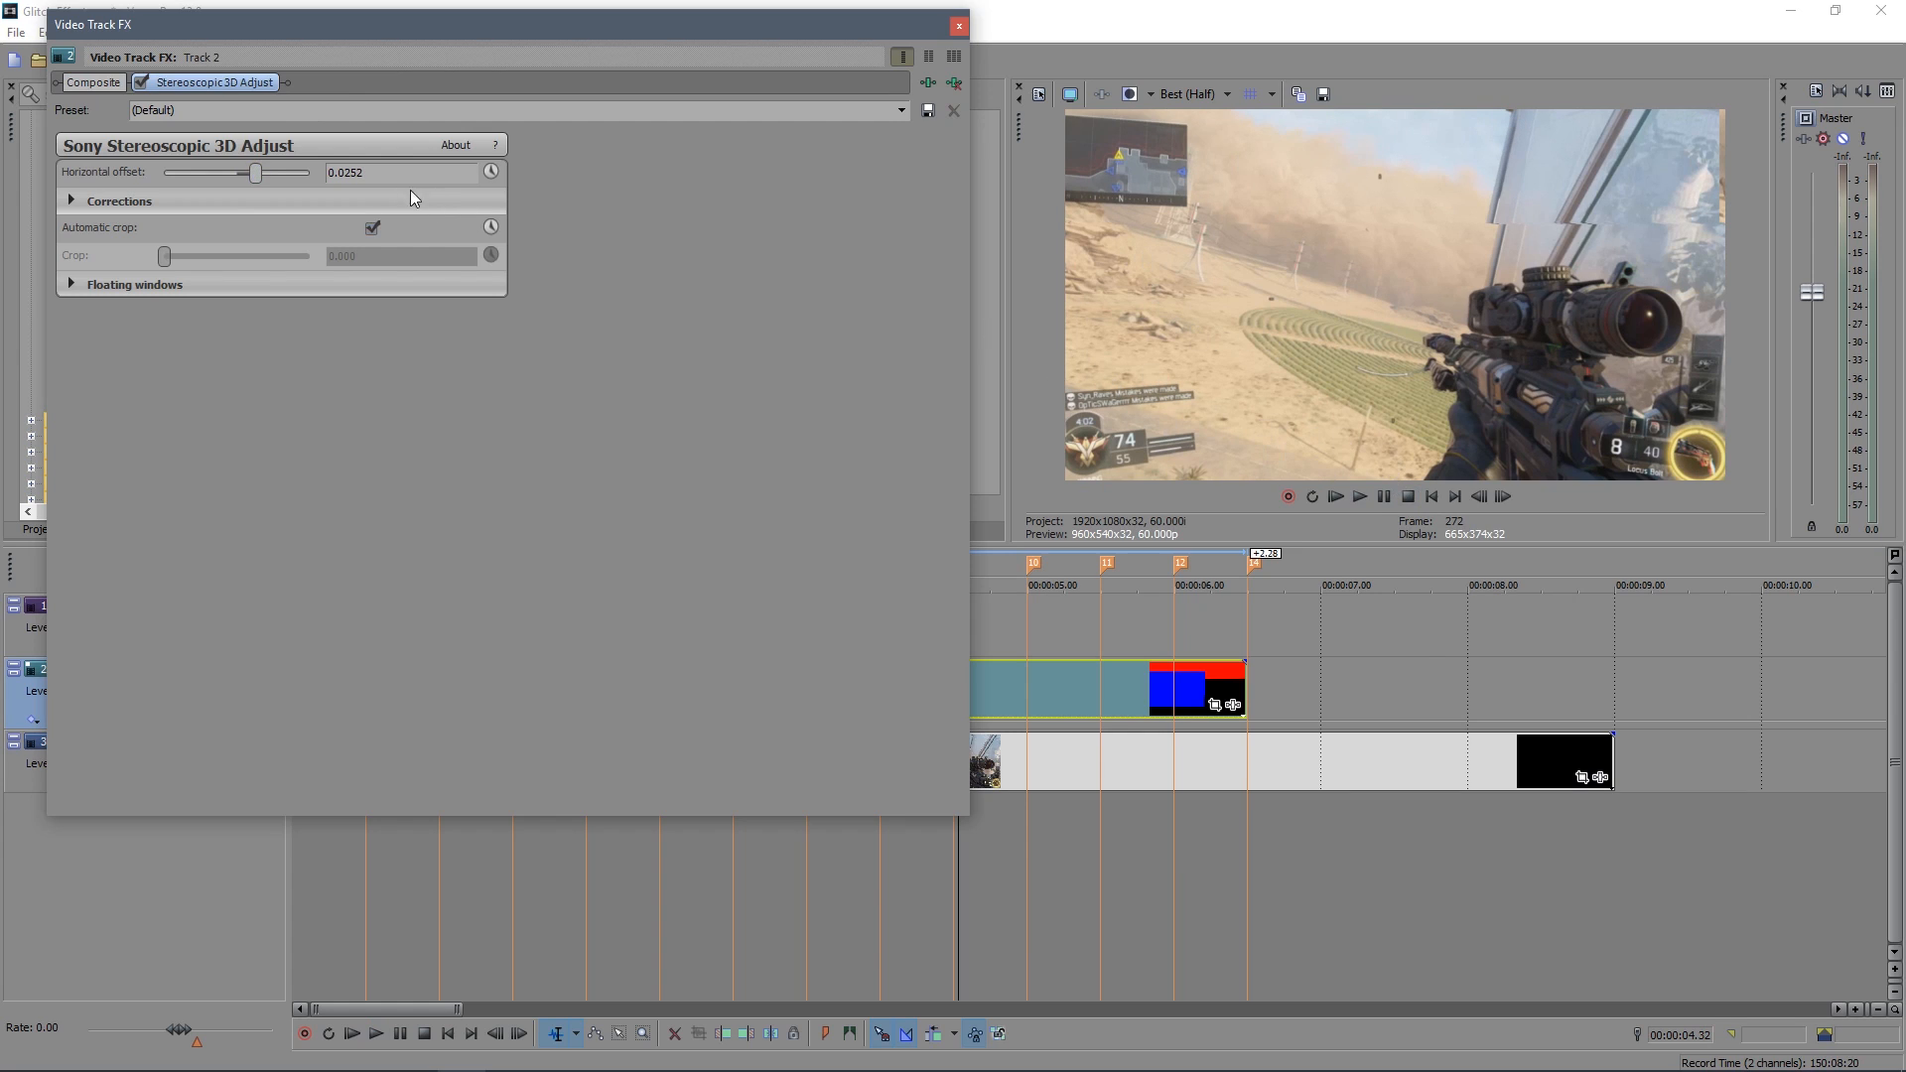
pyautogui.click(959, 30)
# - Play back the timeline from the start to check the stereoscopic offset on the glitched footage
pyautogui.click(1431, 497)
pyautogui.click(1384, 495)
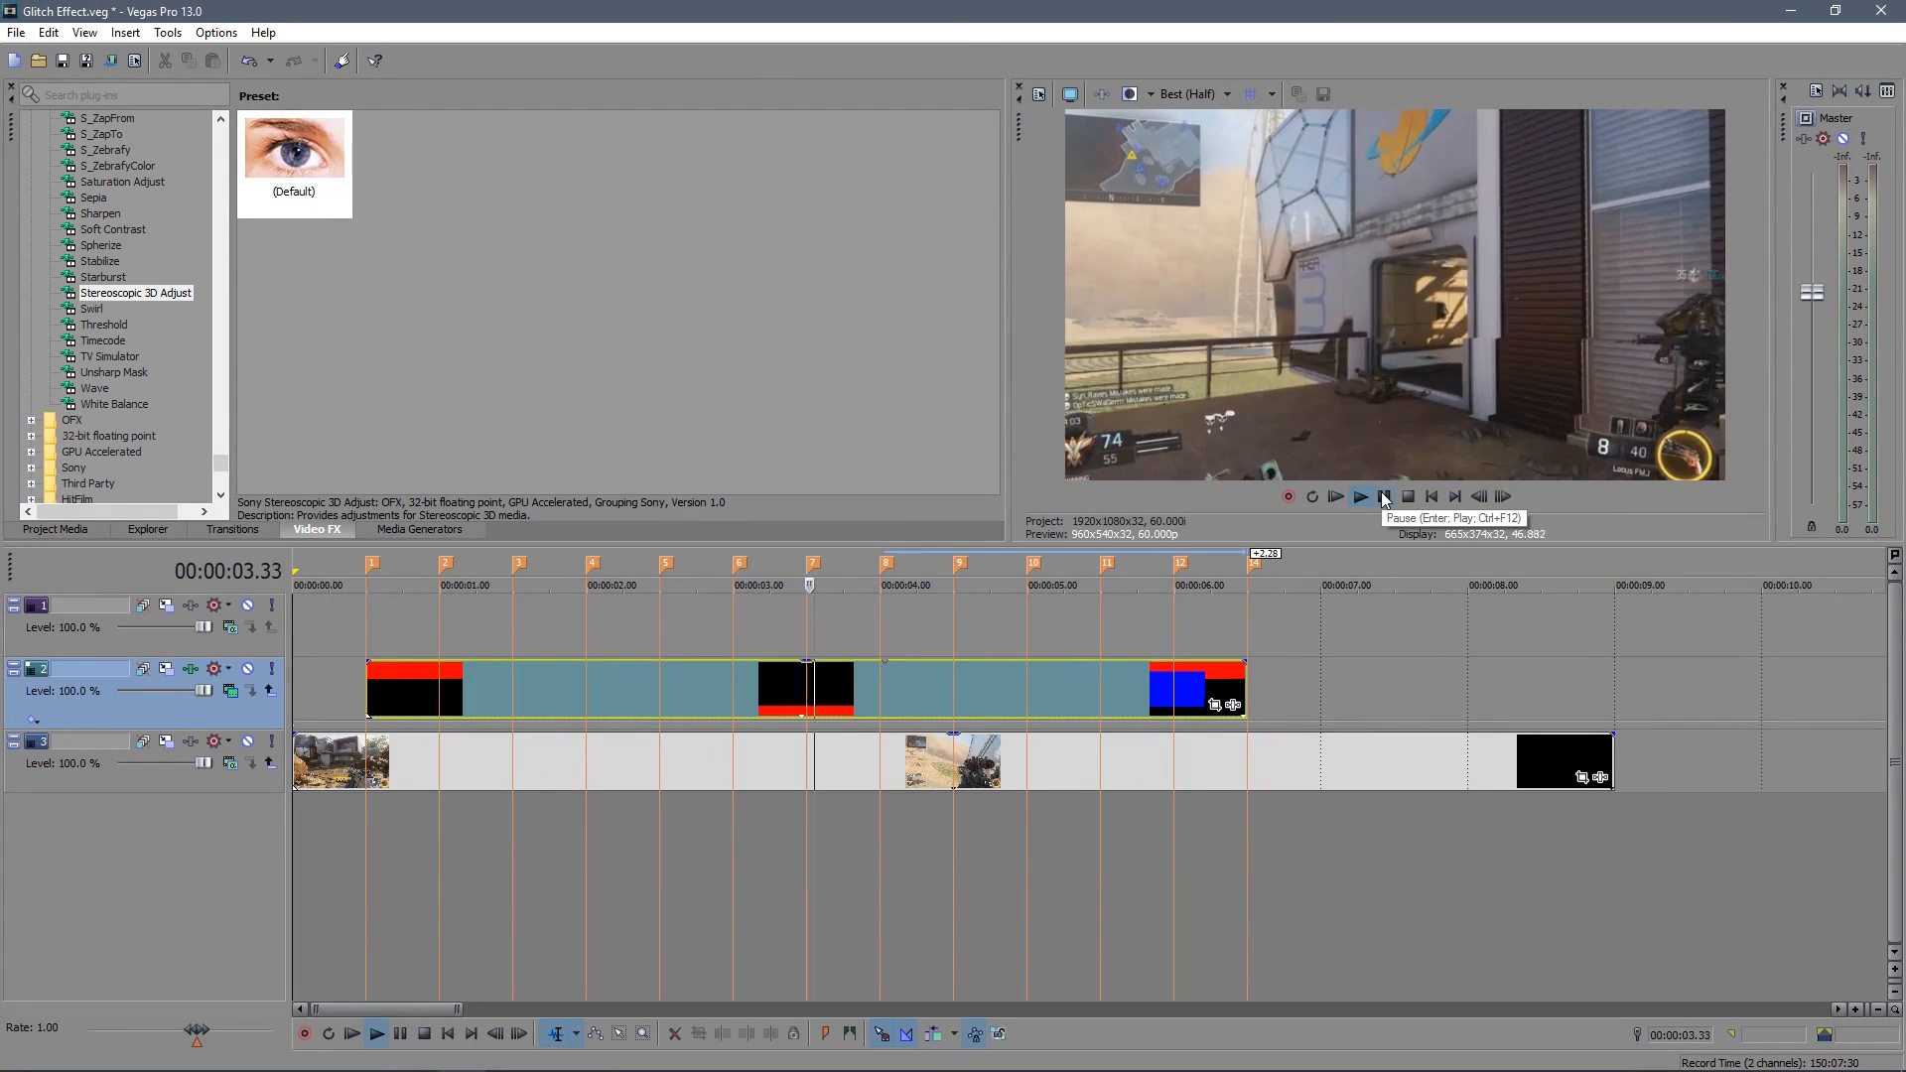
pyautogui.click(1384, 496)
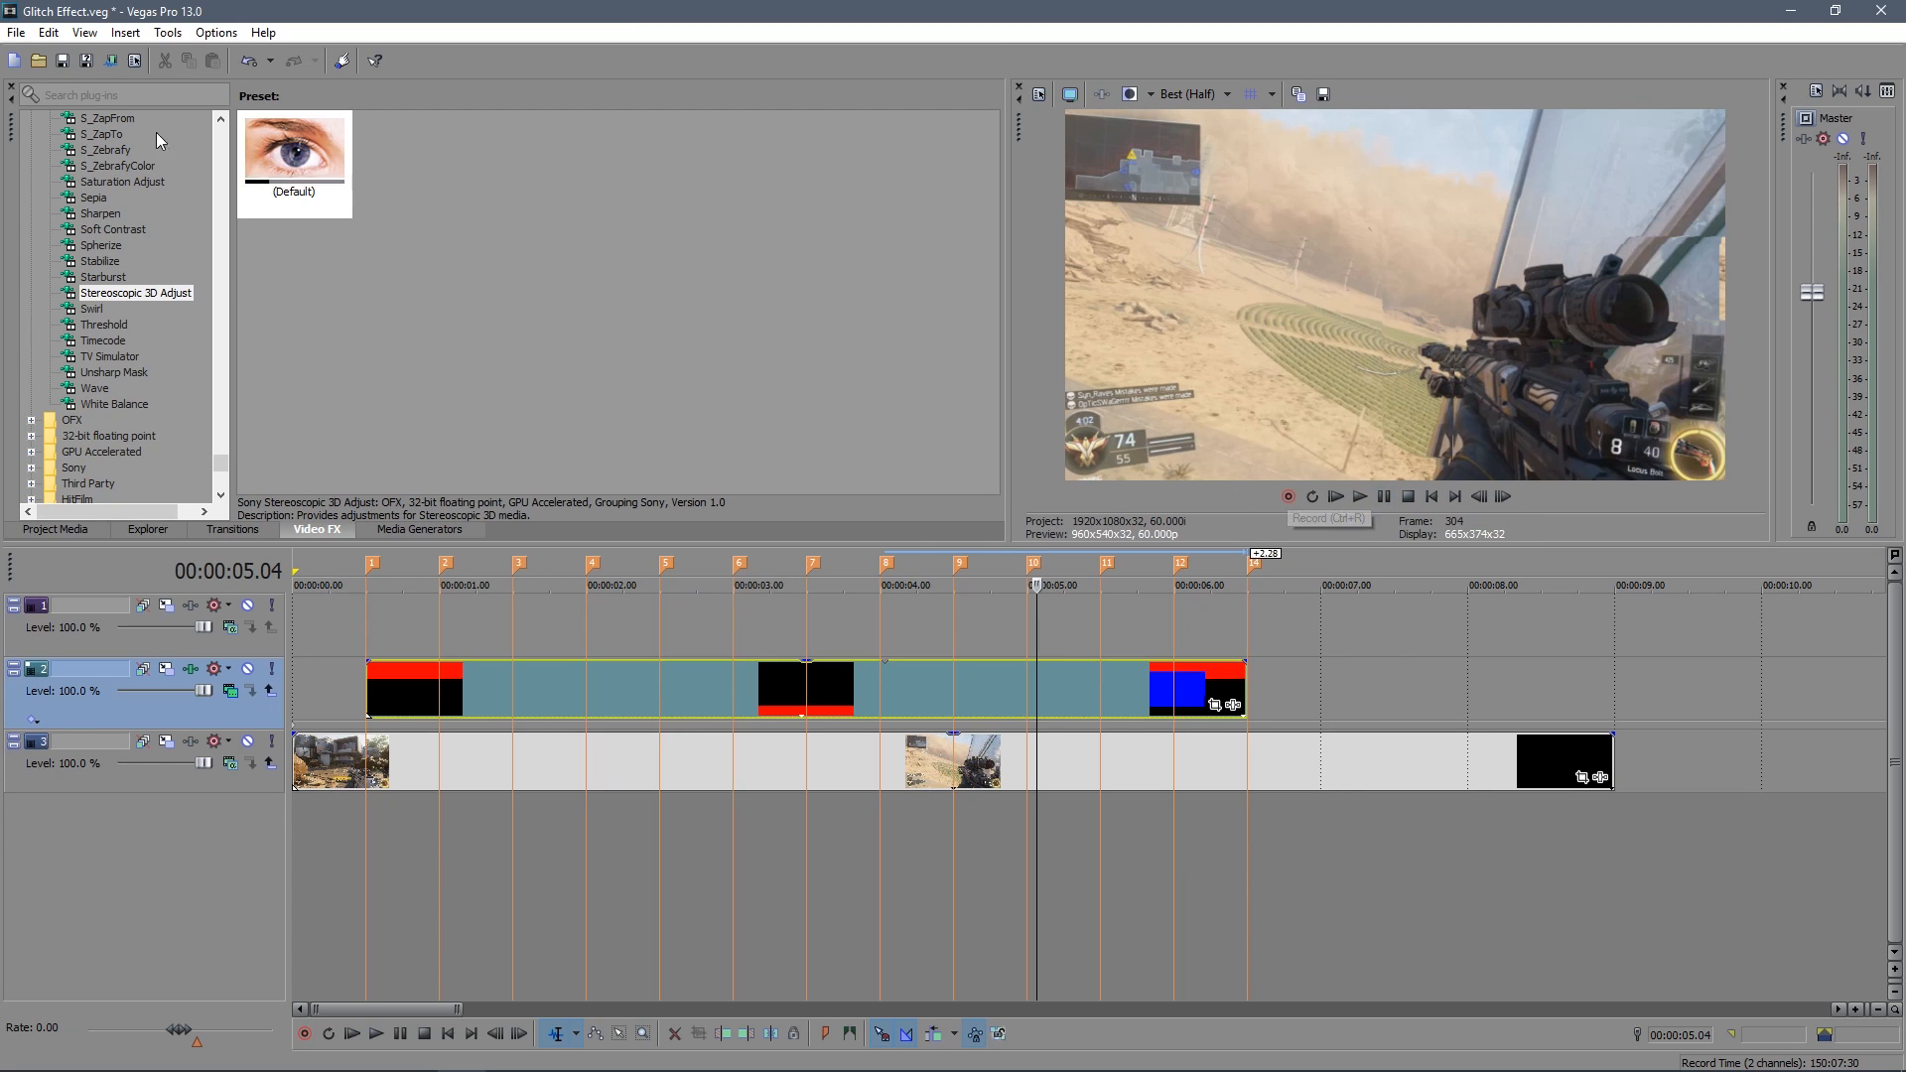
# - Place Video Disruption.mp4 on track 1 from marker 1, extend it to marker 14, and delete its audio track
pyautogui.click(50, 530)
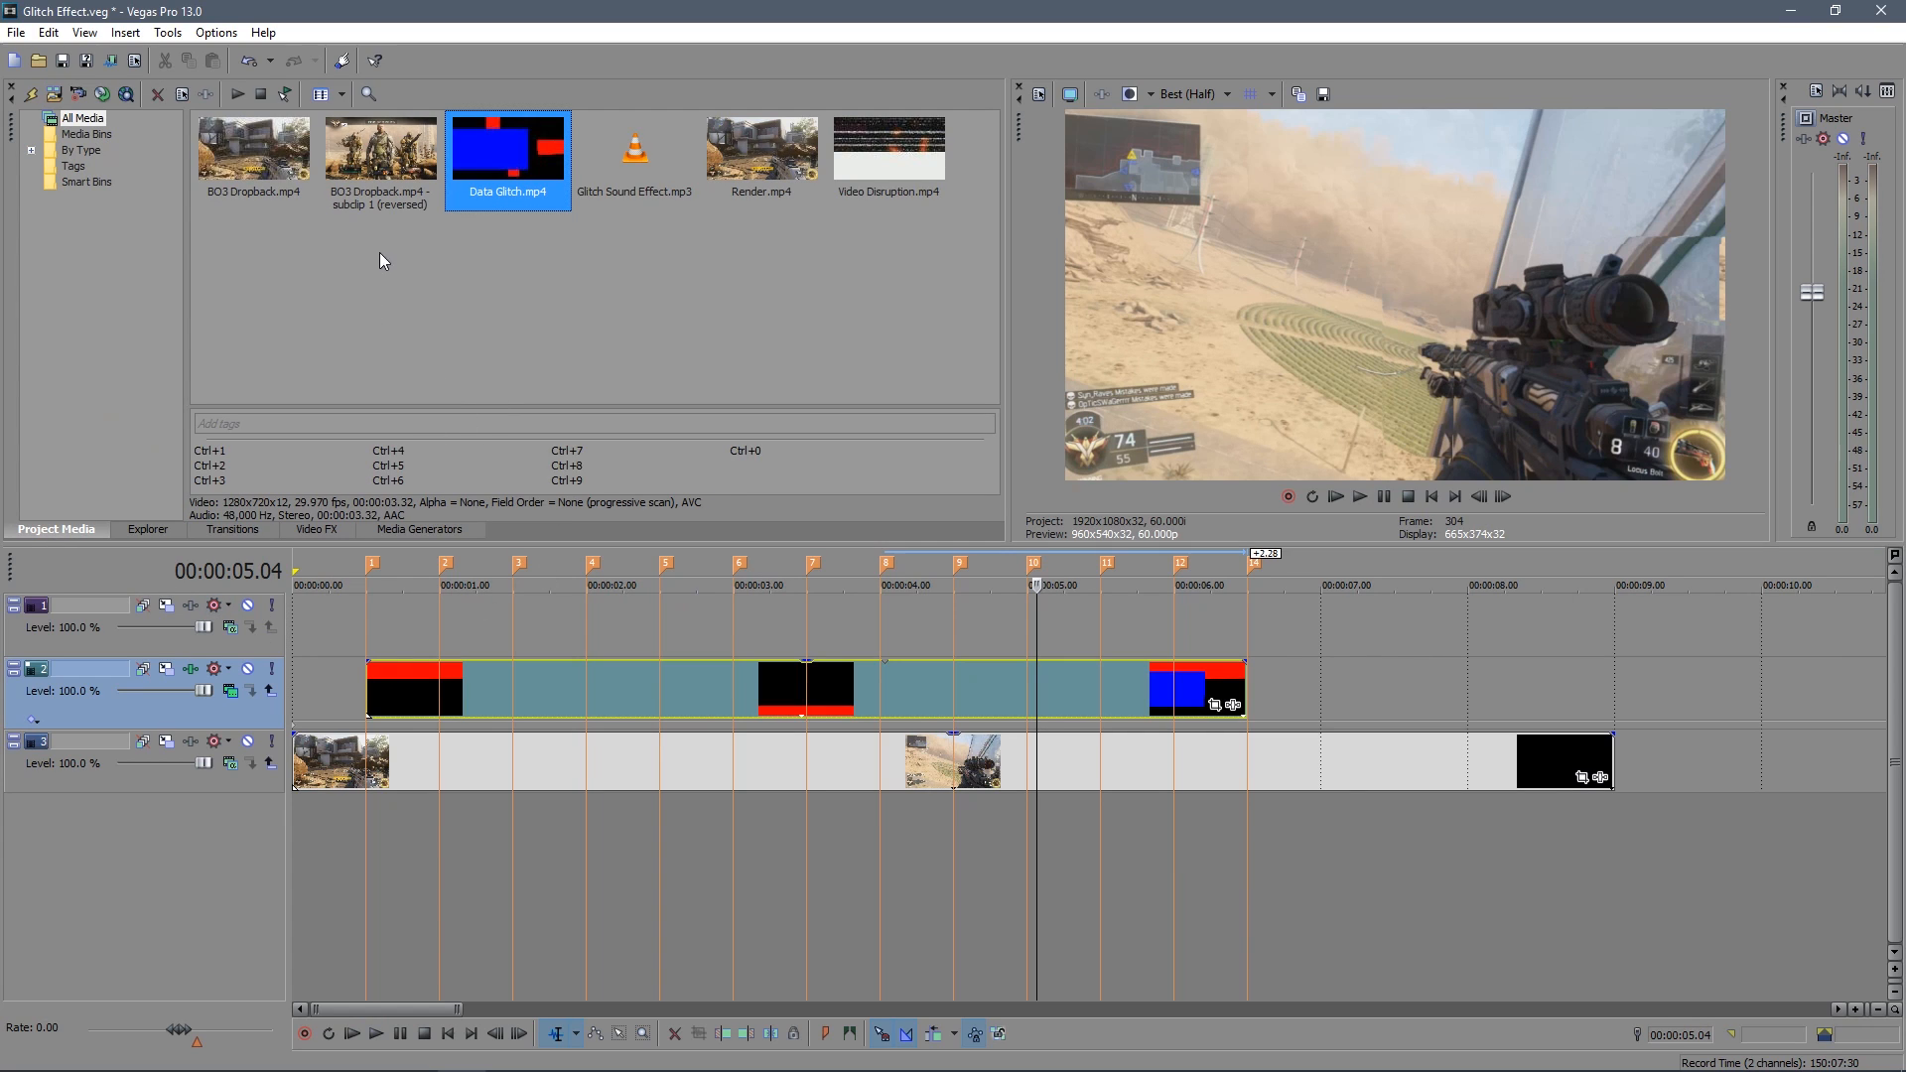
pyautogui.click(893, 154)
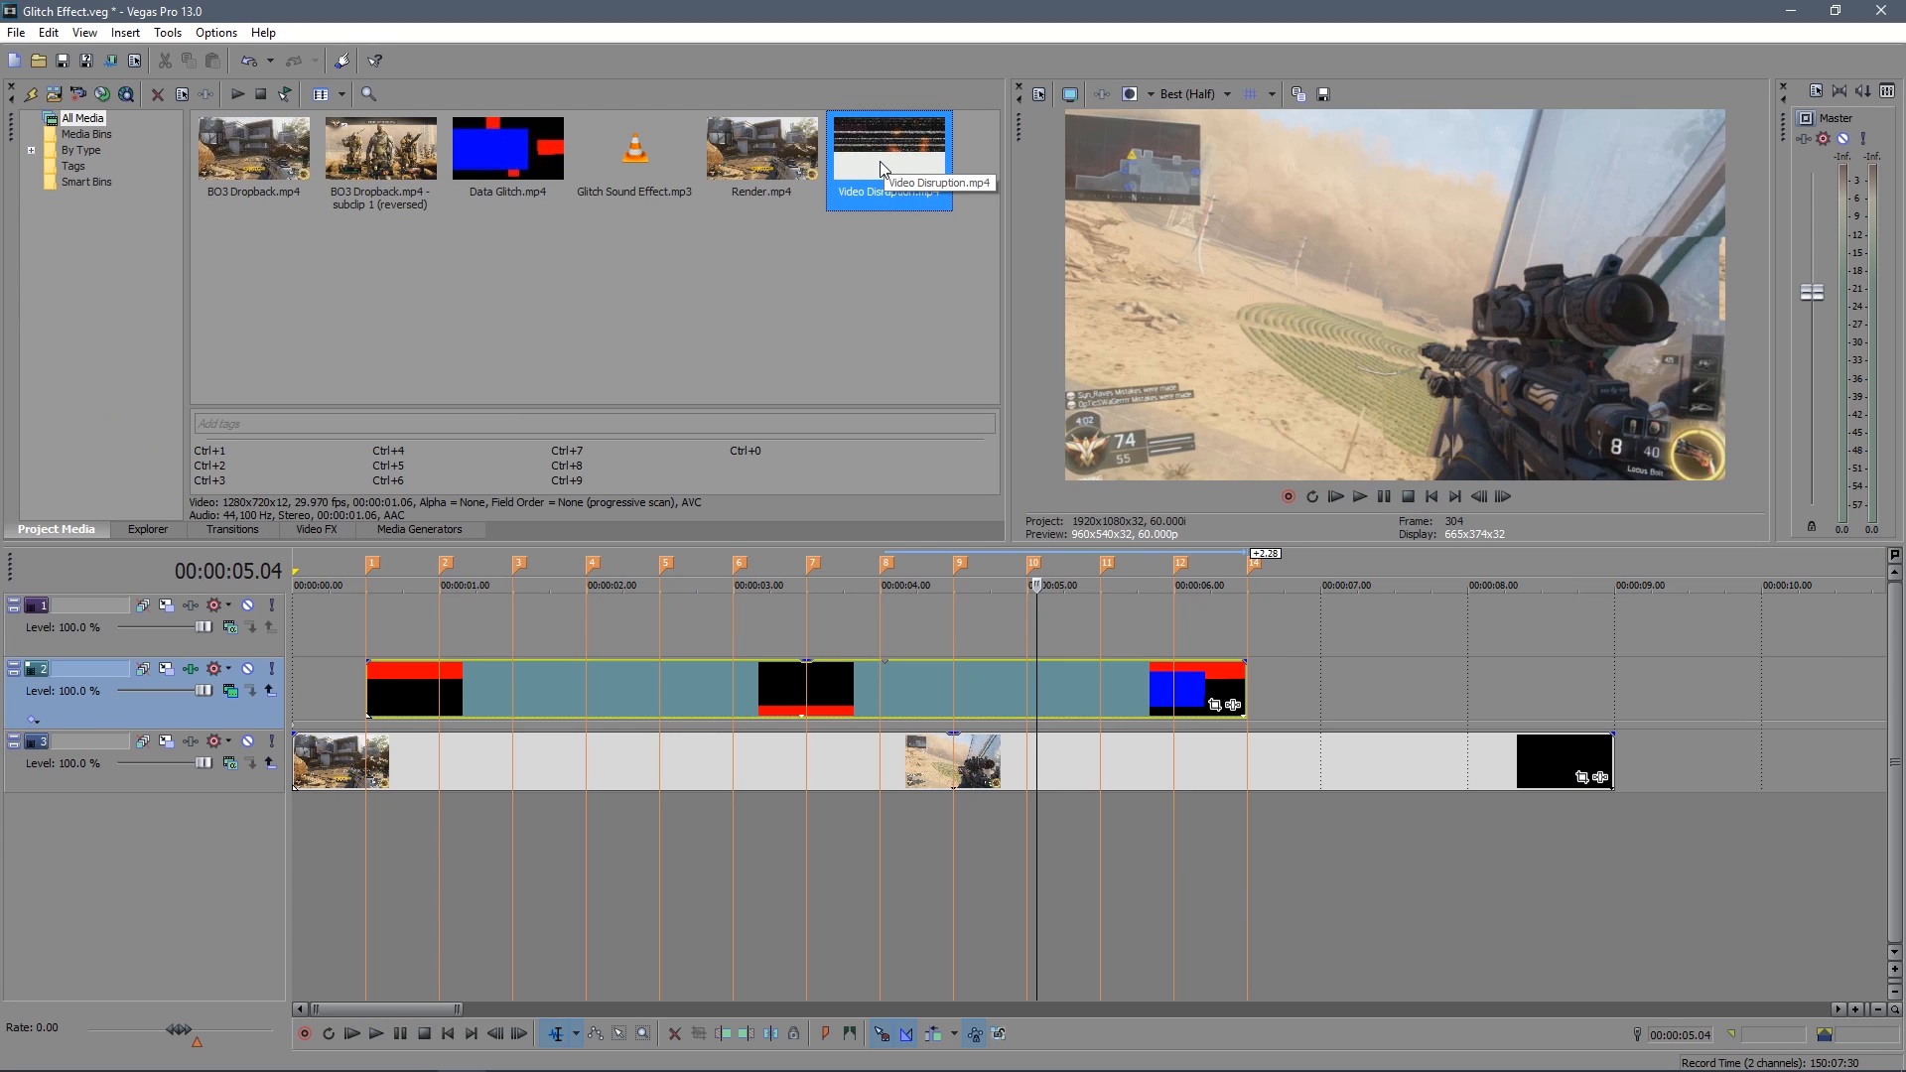
pyautogui.moveTo(881, 163); pyautogui.dragTo(375, 615)
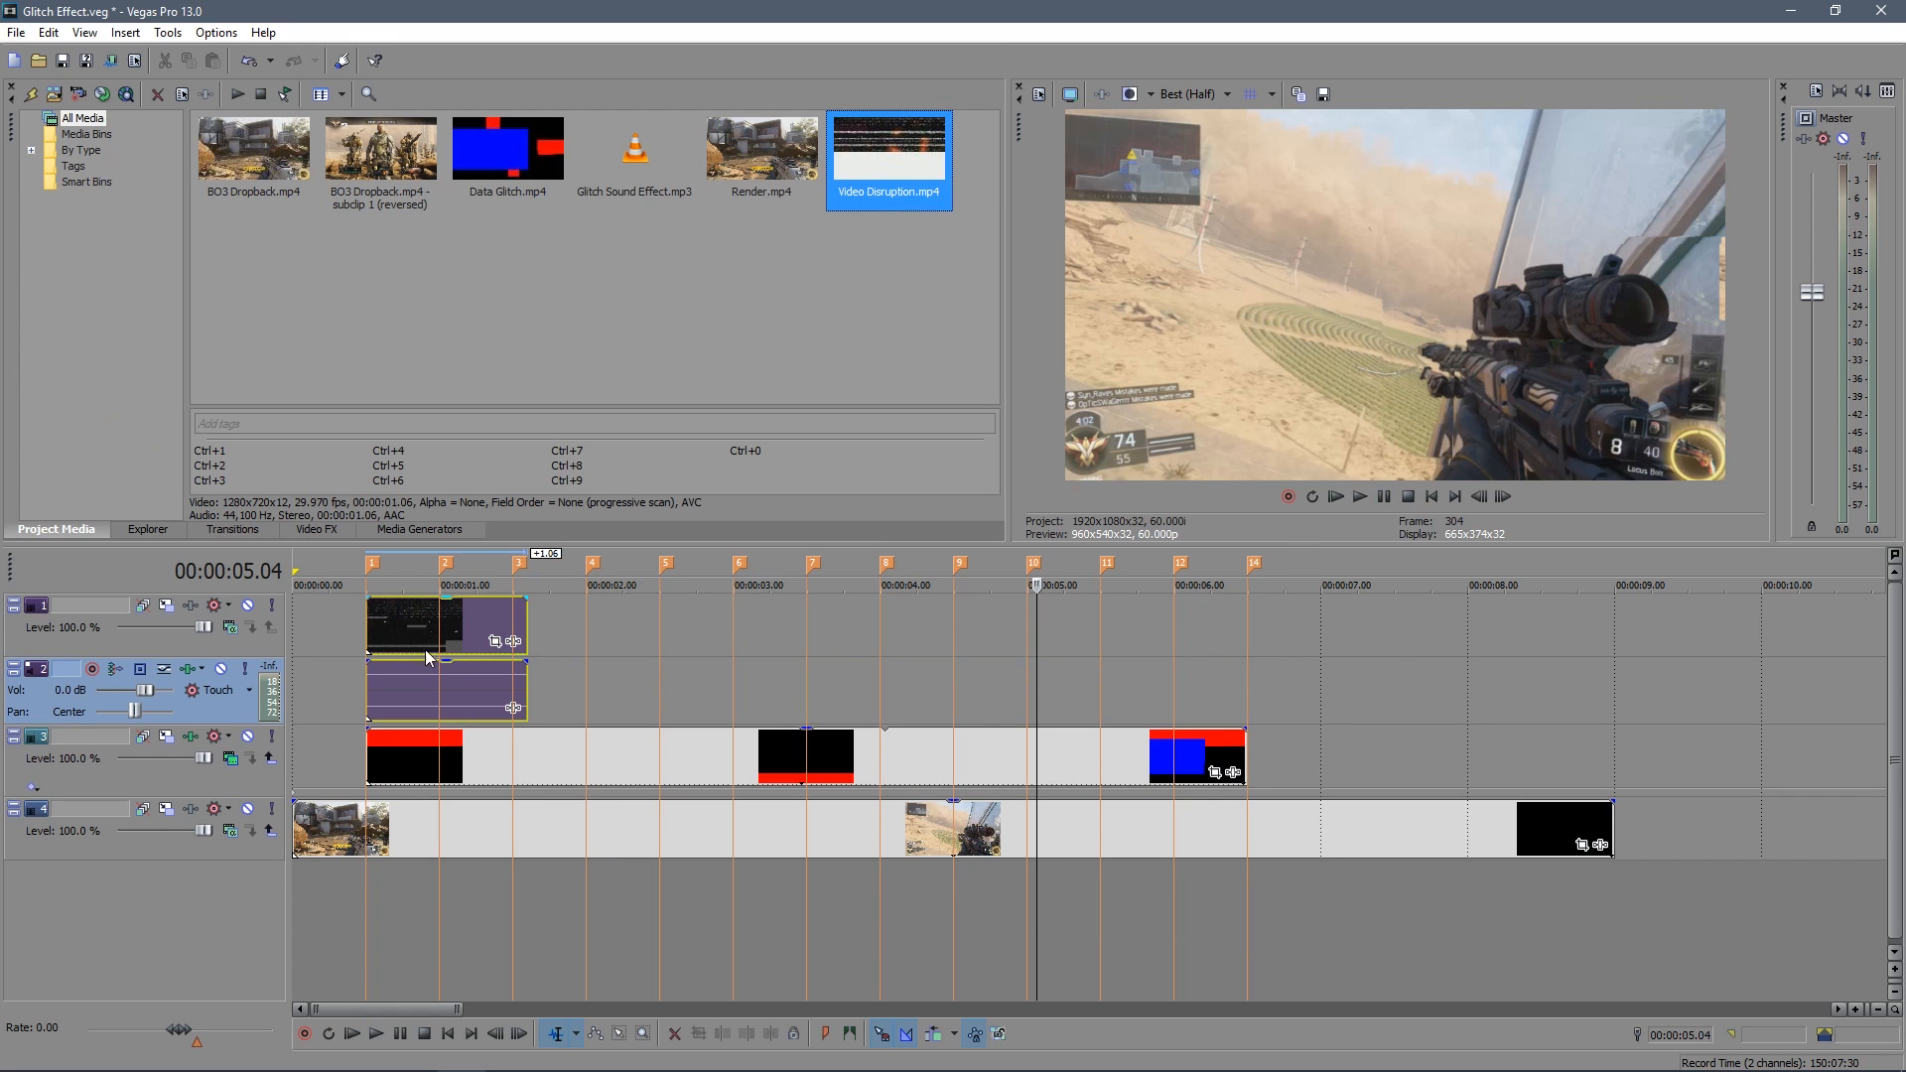
pyautogui.moveTo(523, 629); pyautogui.dragTo(1246, 639)
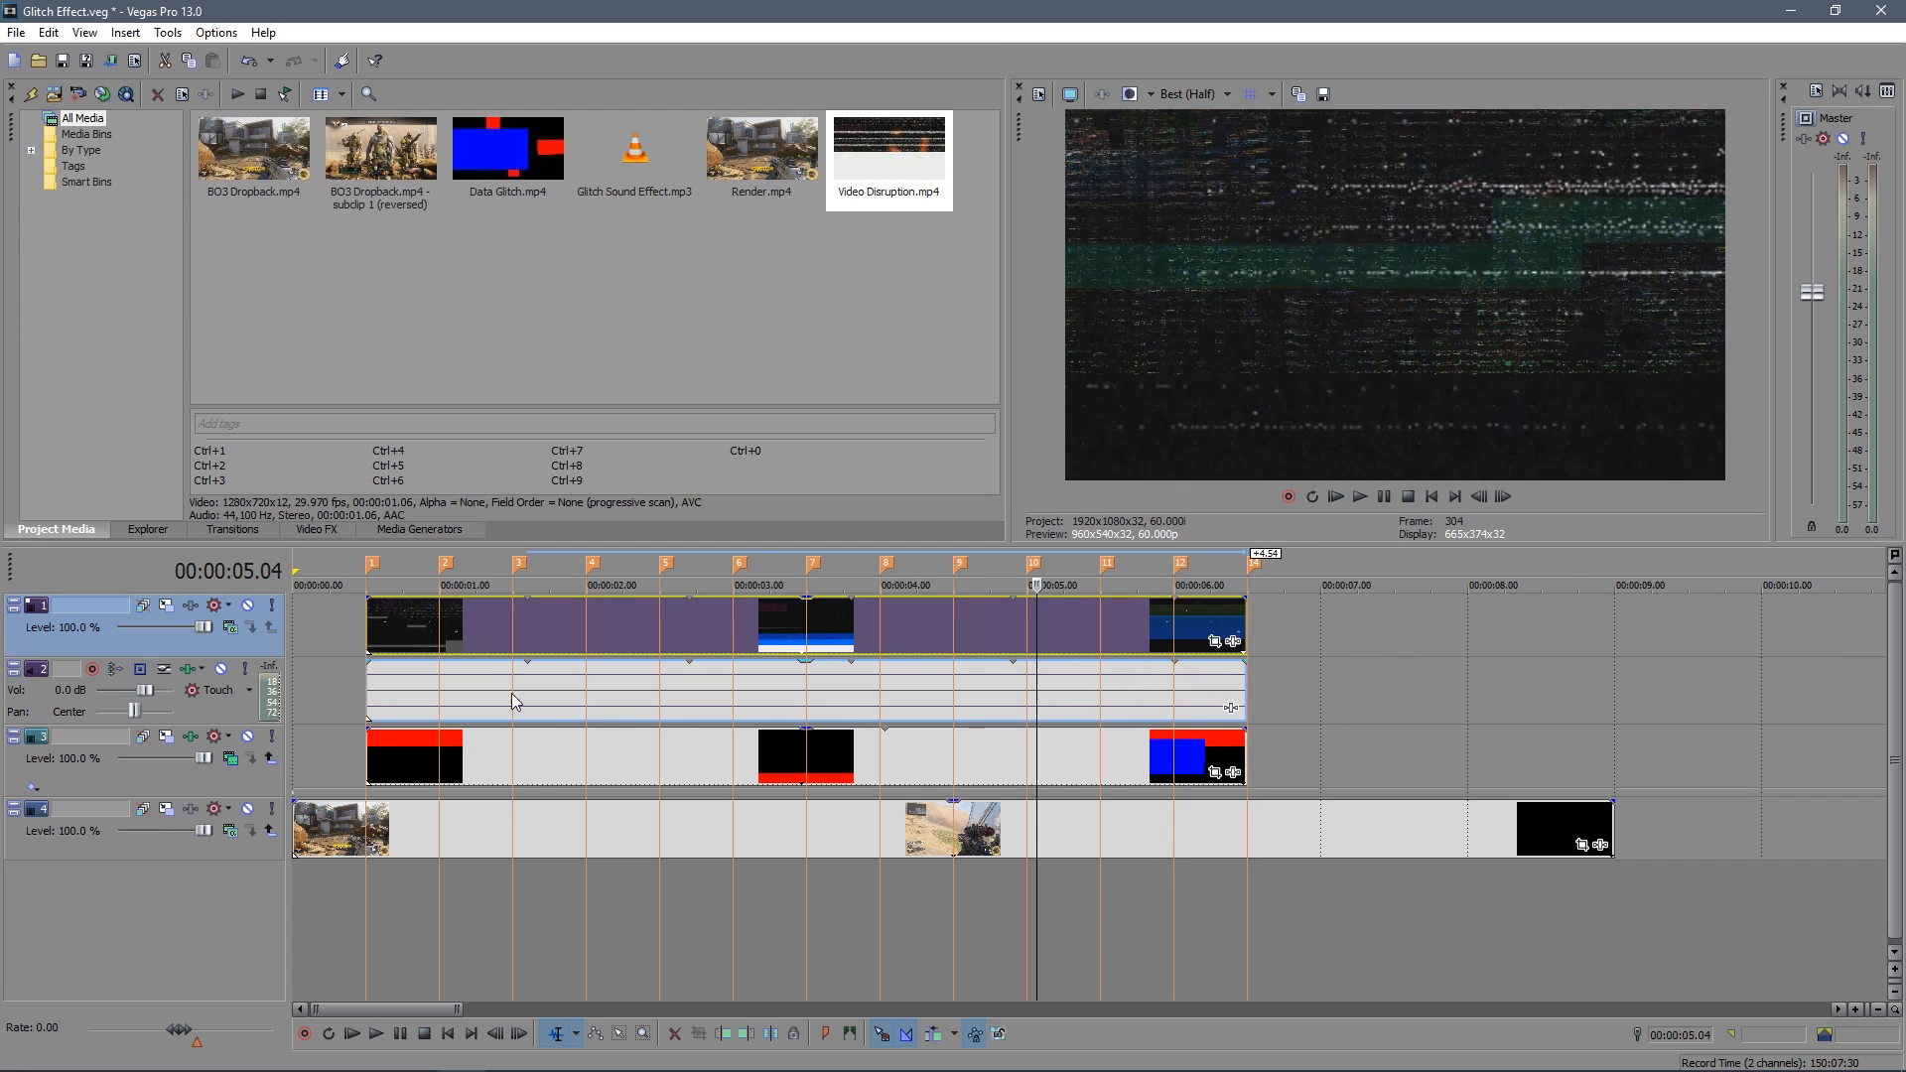
pyautogui.click(250, 706)
pyautogui.press('Delete')
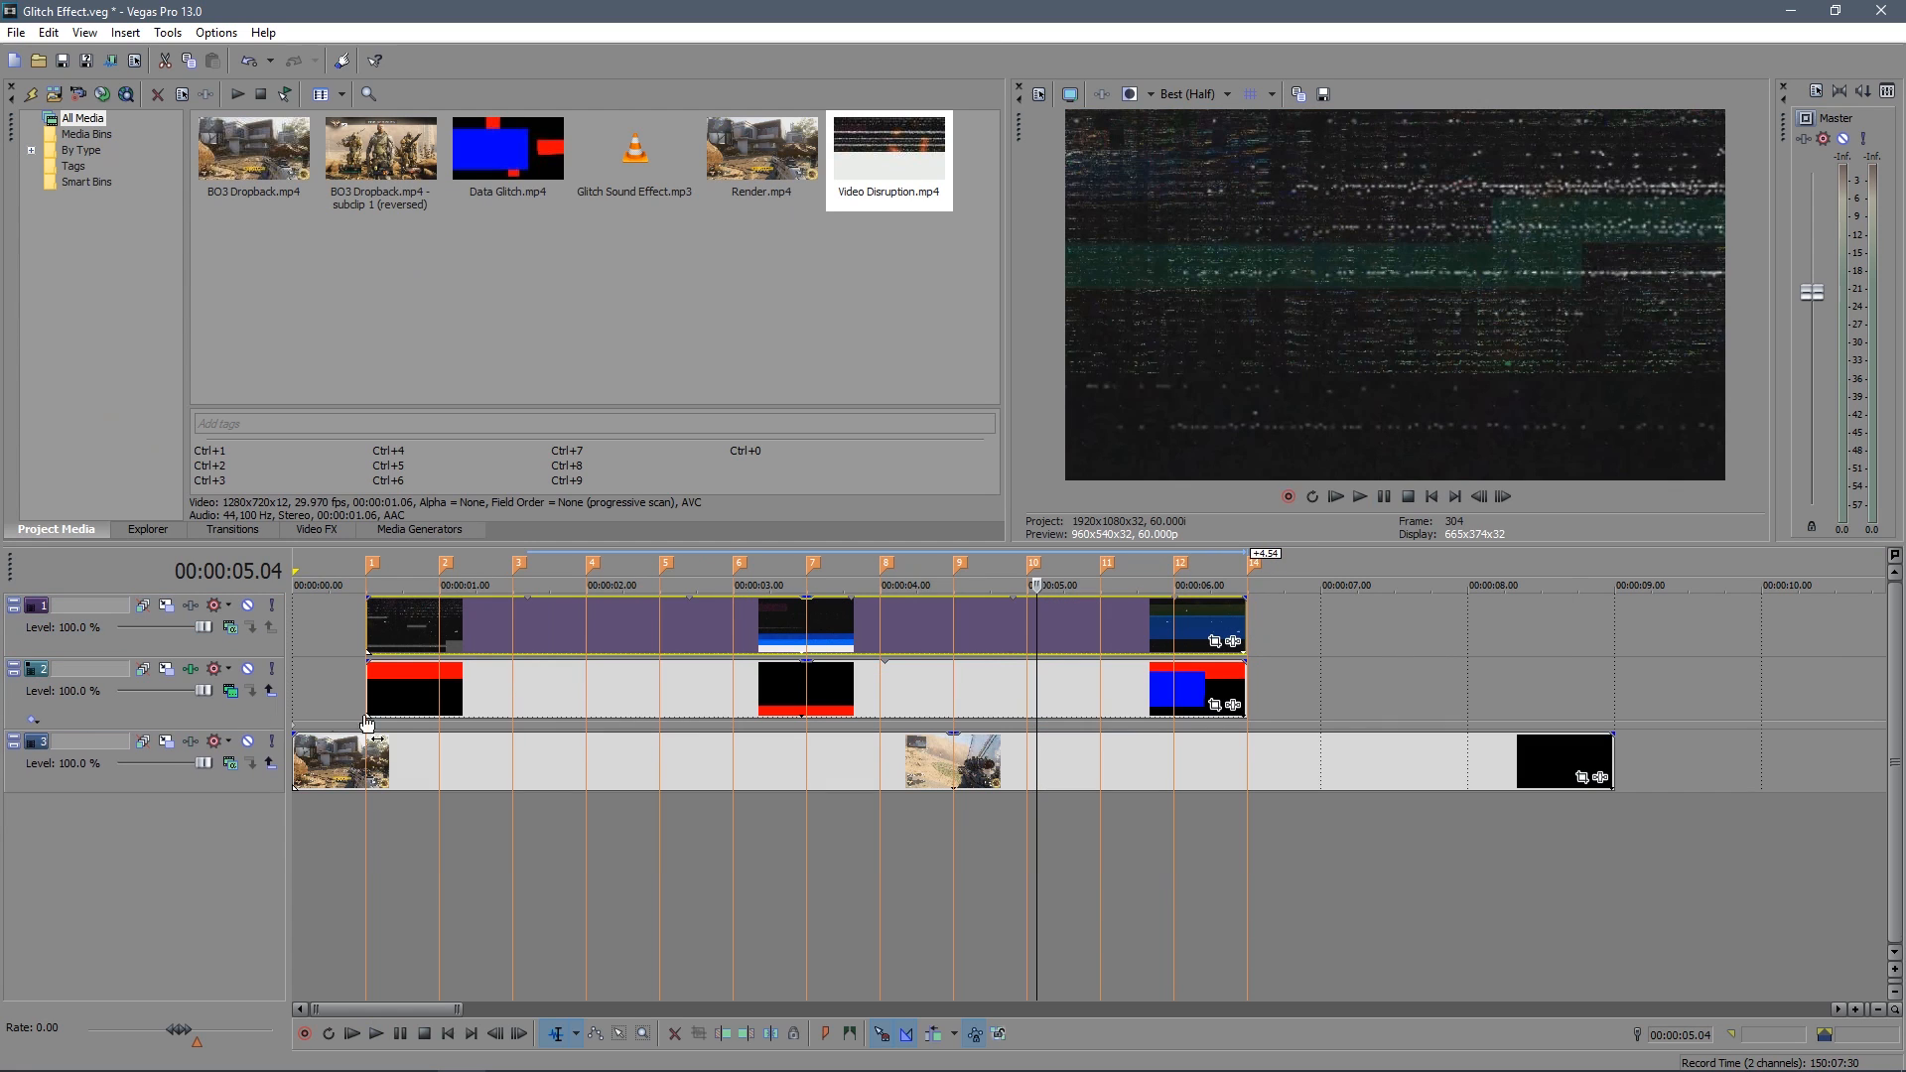
# - Set track 1's compositing mode to Screen and lower the Video Disruption clip's opacity to about 48%
pyautogui.click(698, 616)
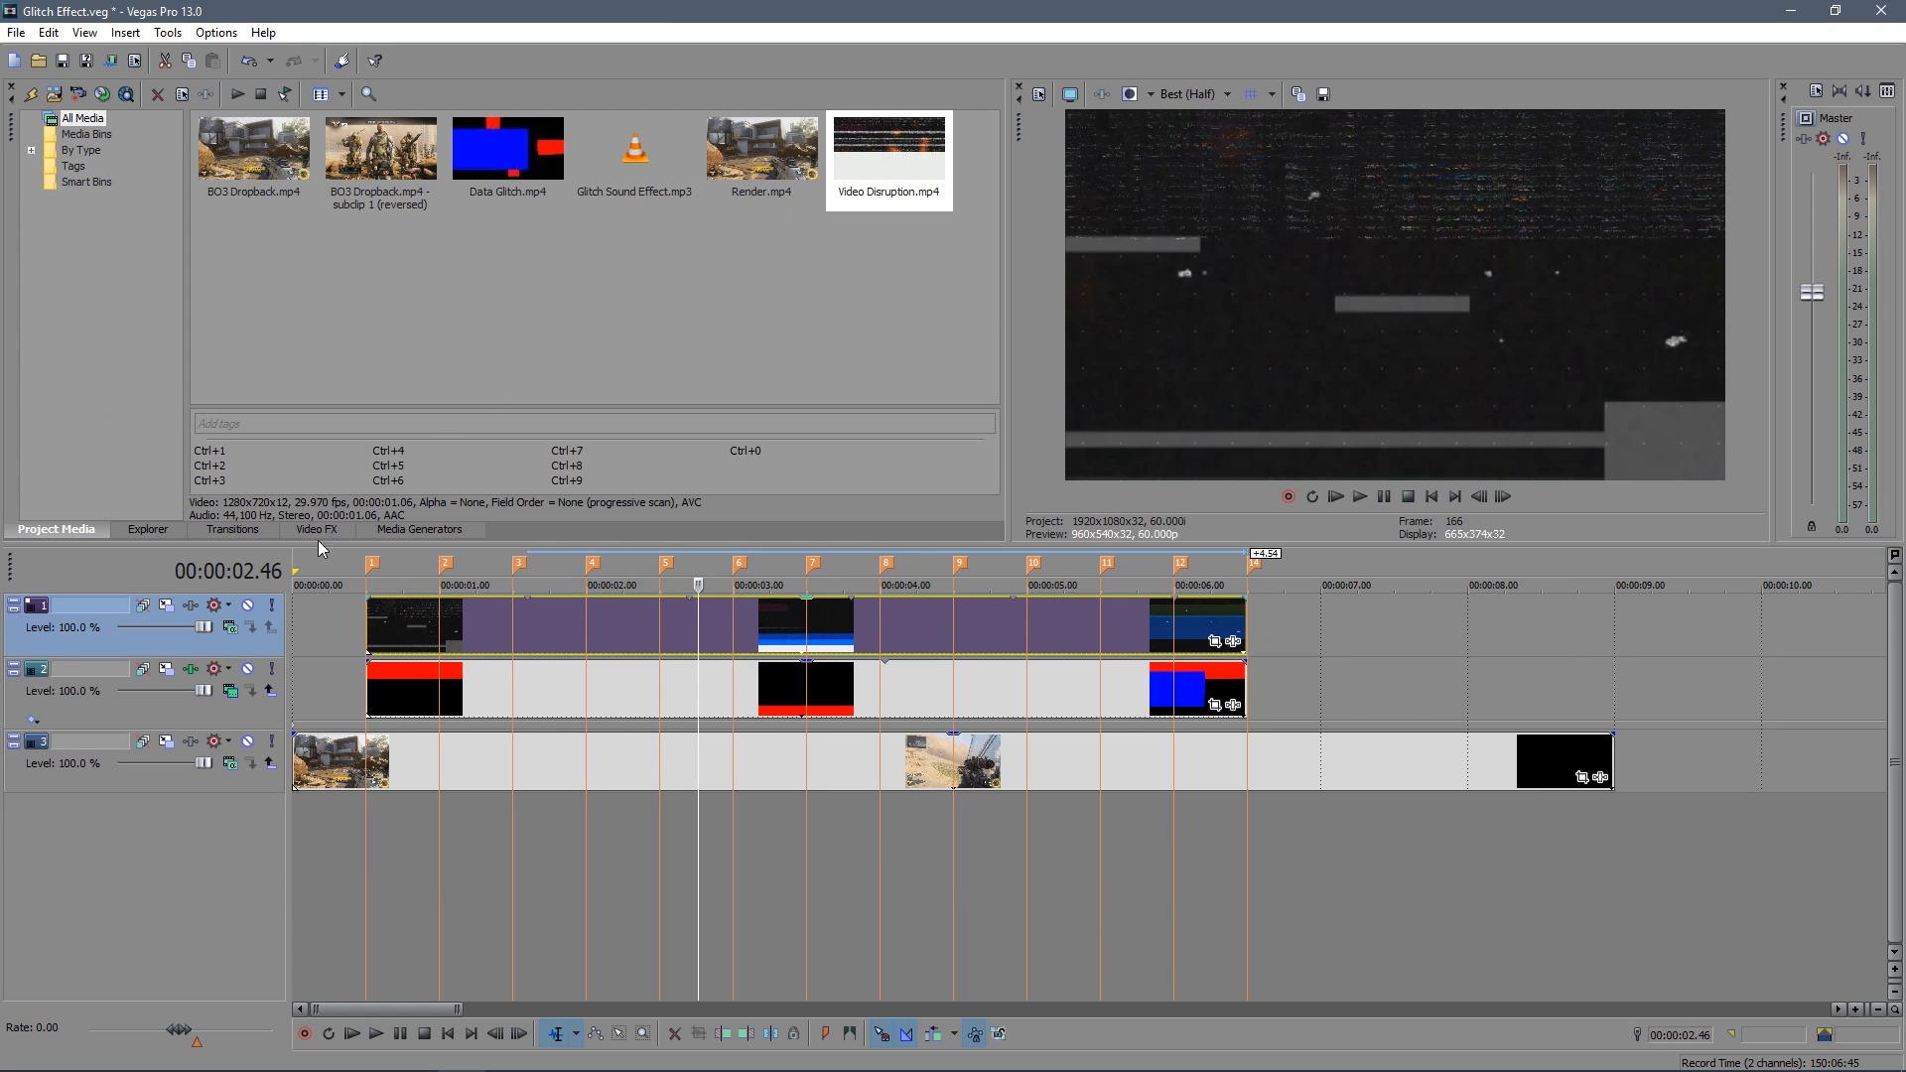
pyautogui.click(229, 628)
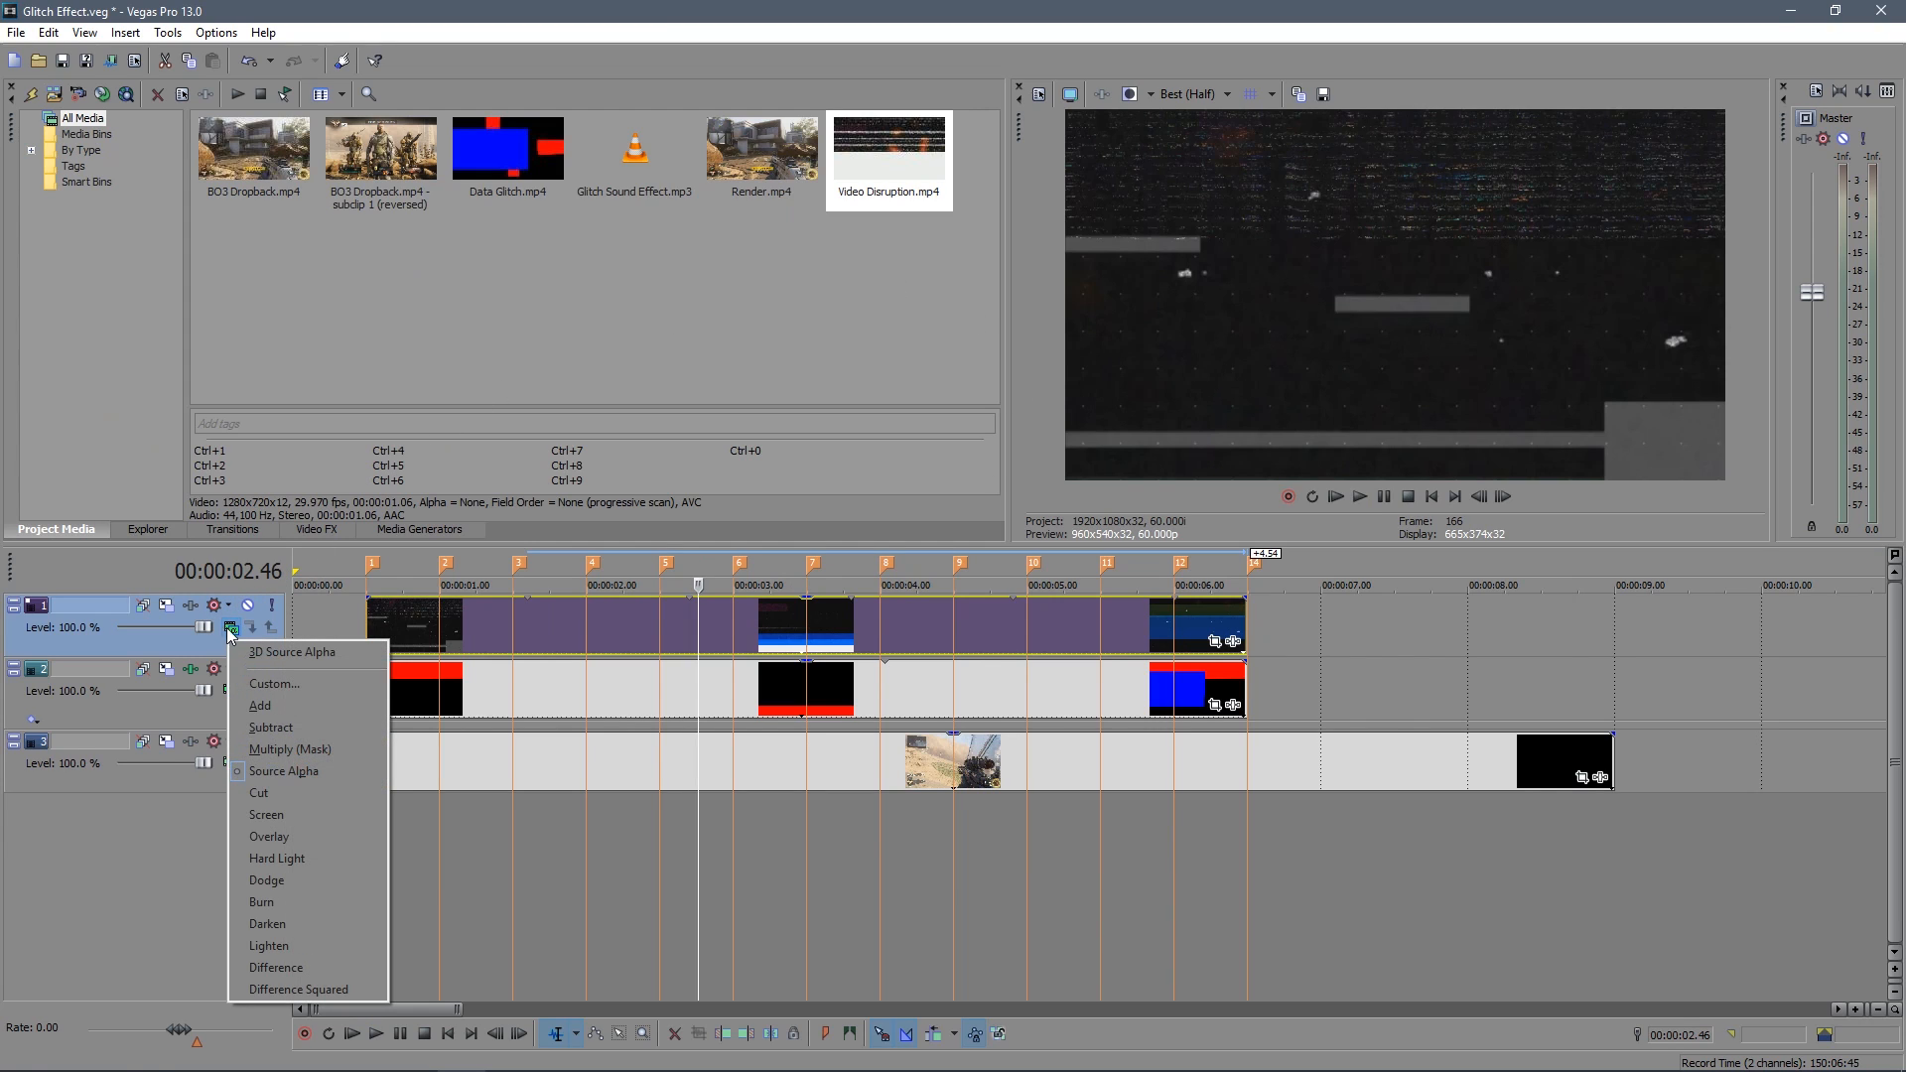
pyautogui.click(273, 815)
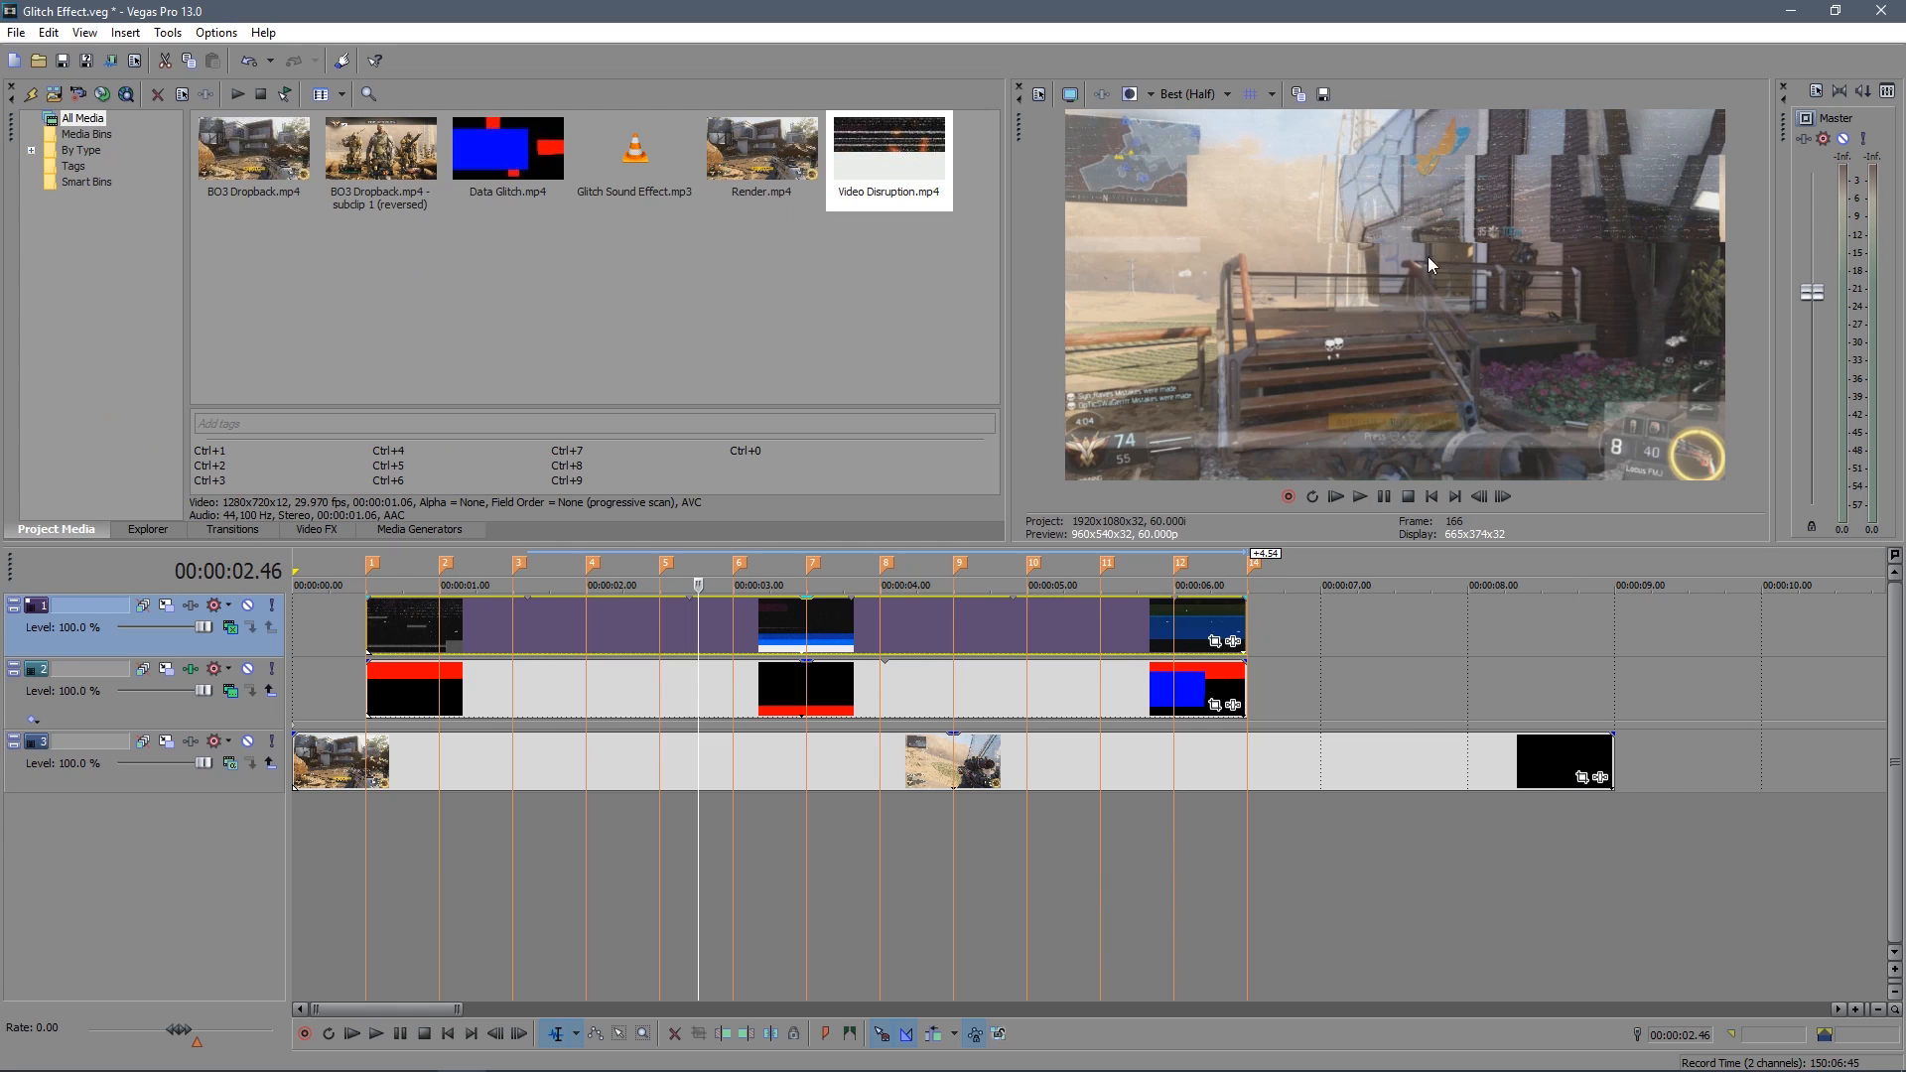
pyautogui.moveTo(579, 600); pyautogui.dragTo(579, 635)
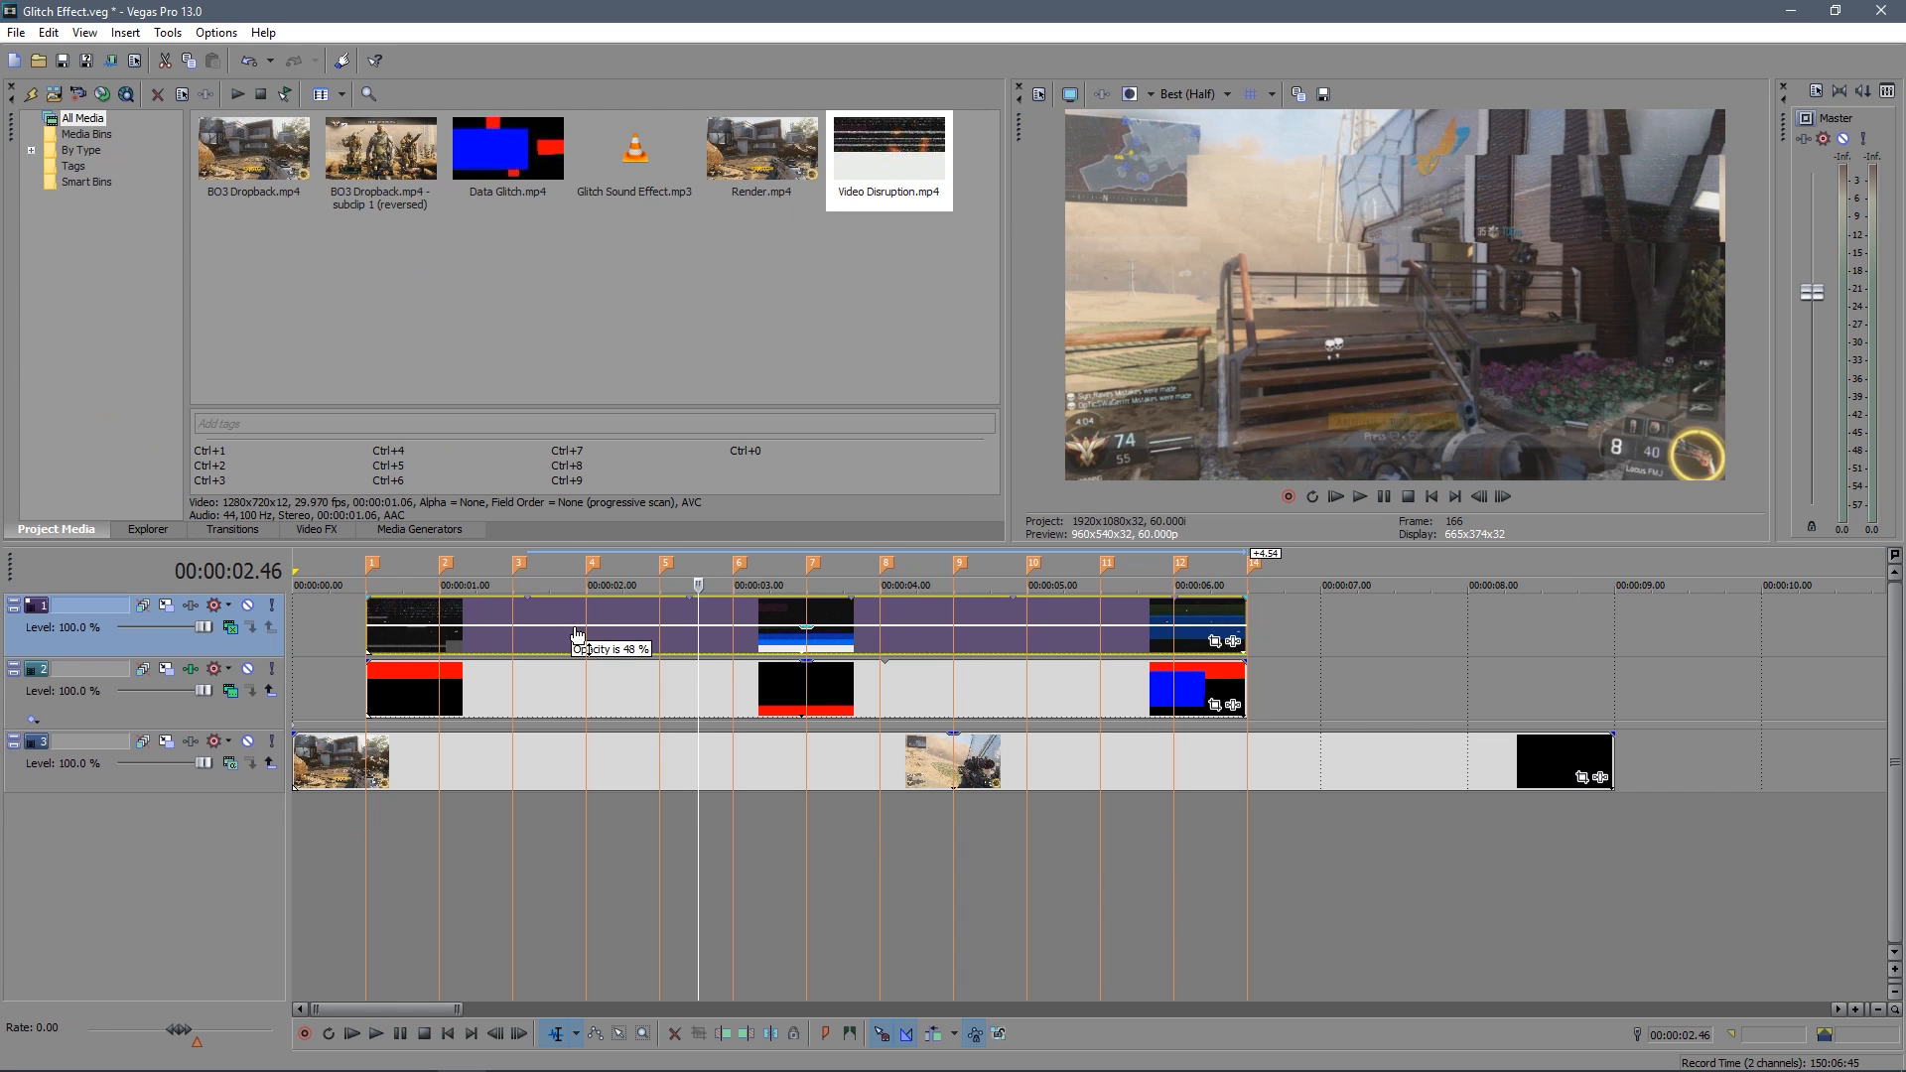
# - Play back the timeline from the start to check the screened disruption overlay
pyautogui.click(1429, 496)
pyautogui.click(1357, 496)
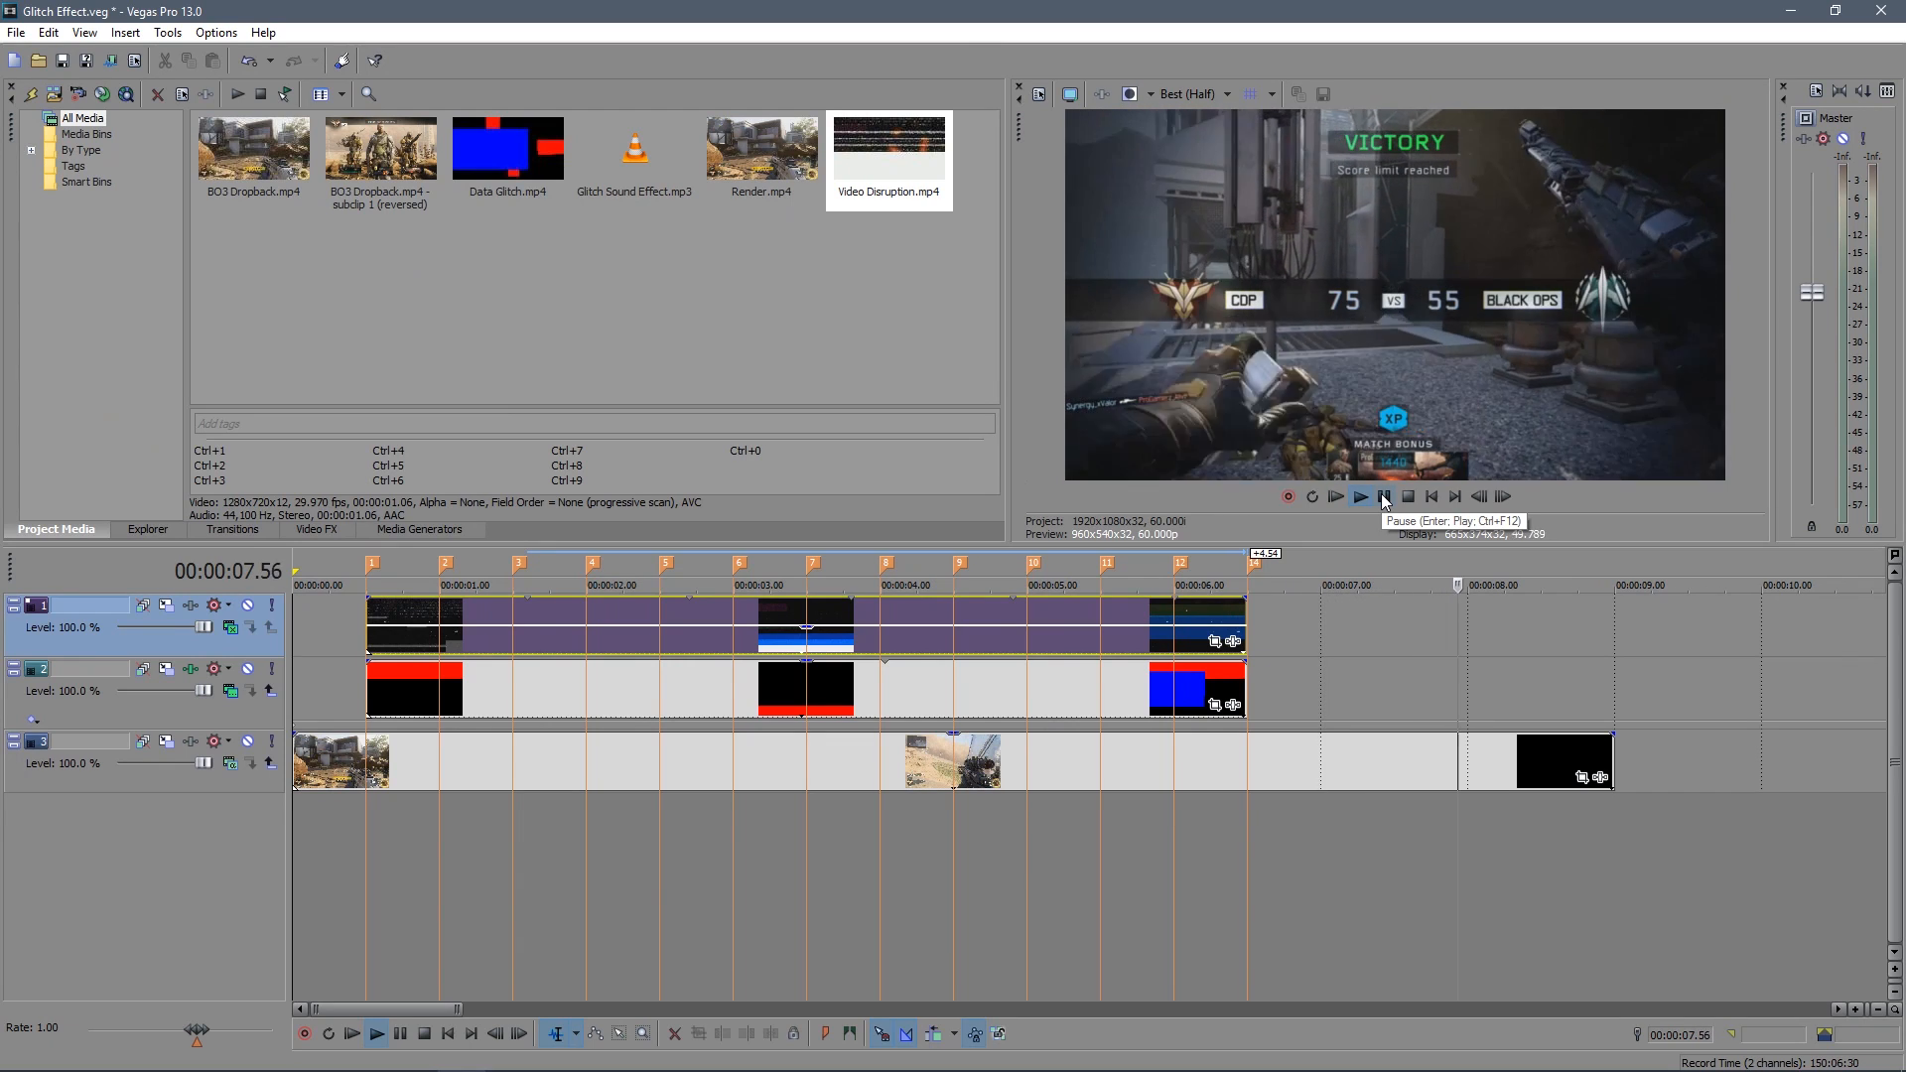
pyautogui.click(1384, 497)
# - Place Glitch Sound Effect.mp3 on a new audio track below the gameplay, starting at marker 1, and trim its end at marker 14
pyautogui.click(643, 151)
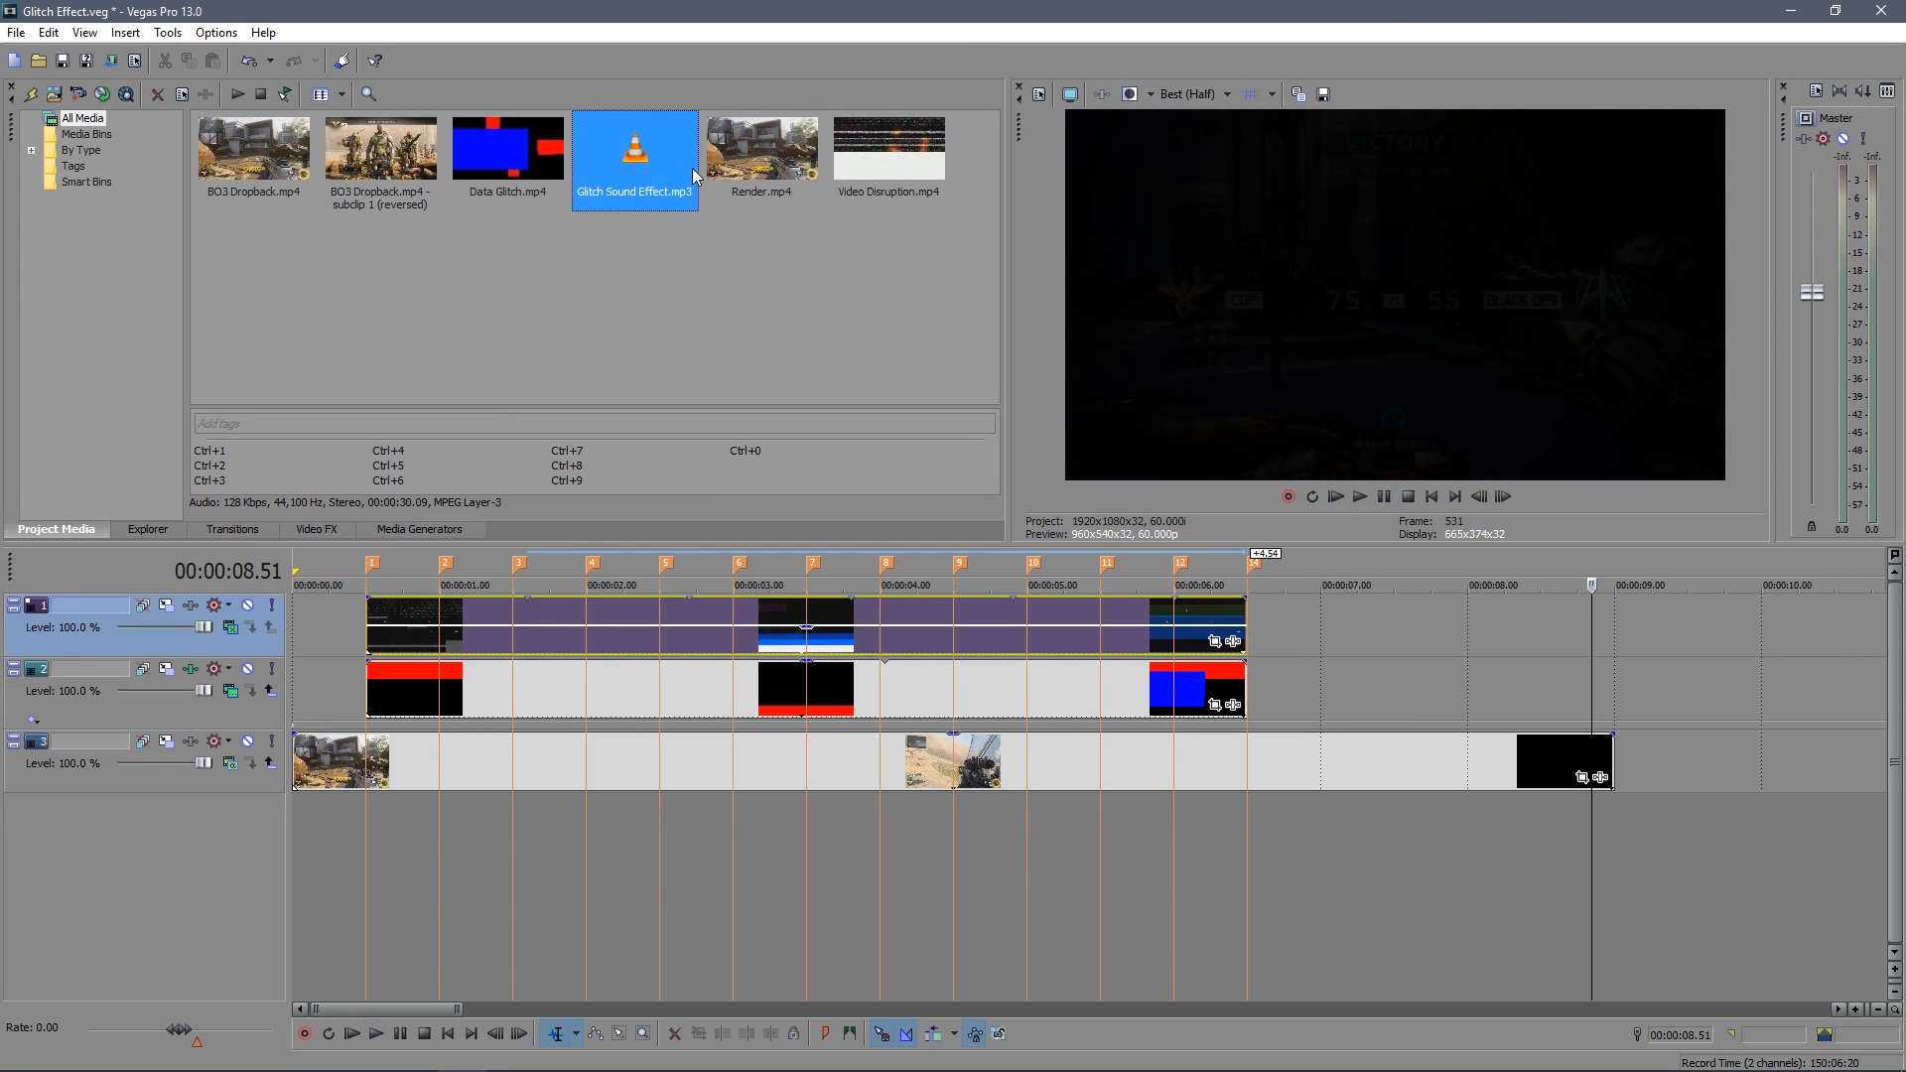
pyautogui.moveTo(640, 129); pyautogui.dragTo(369, 824)
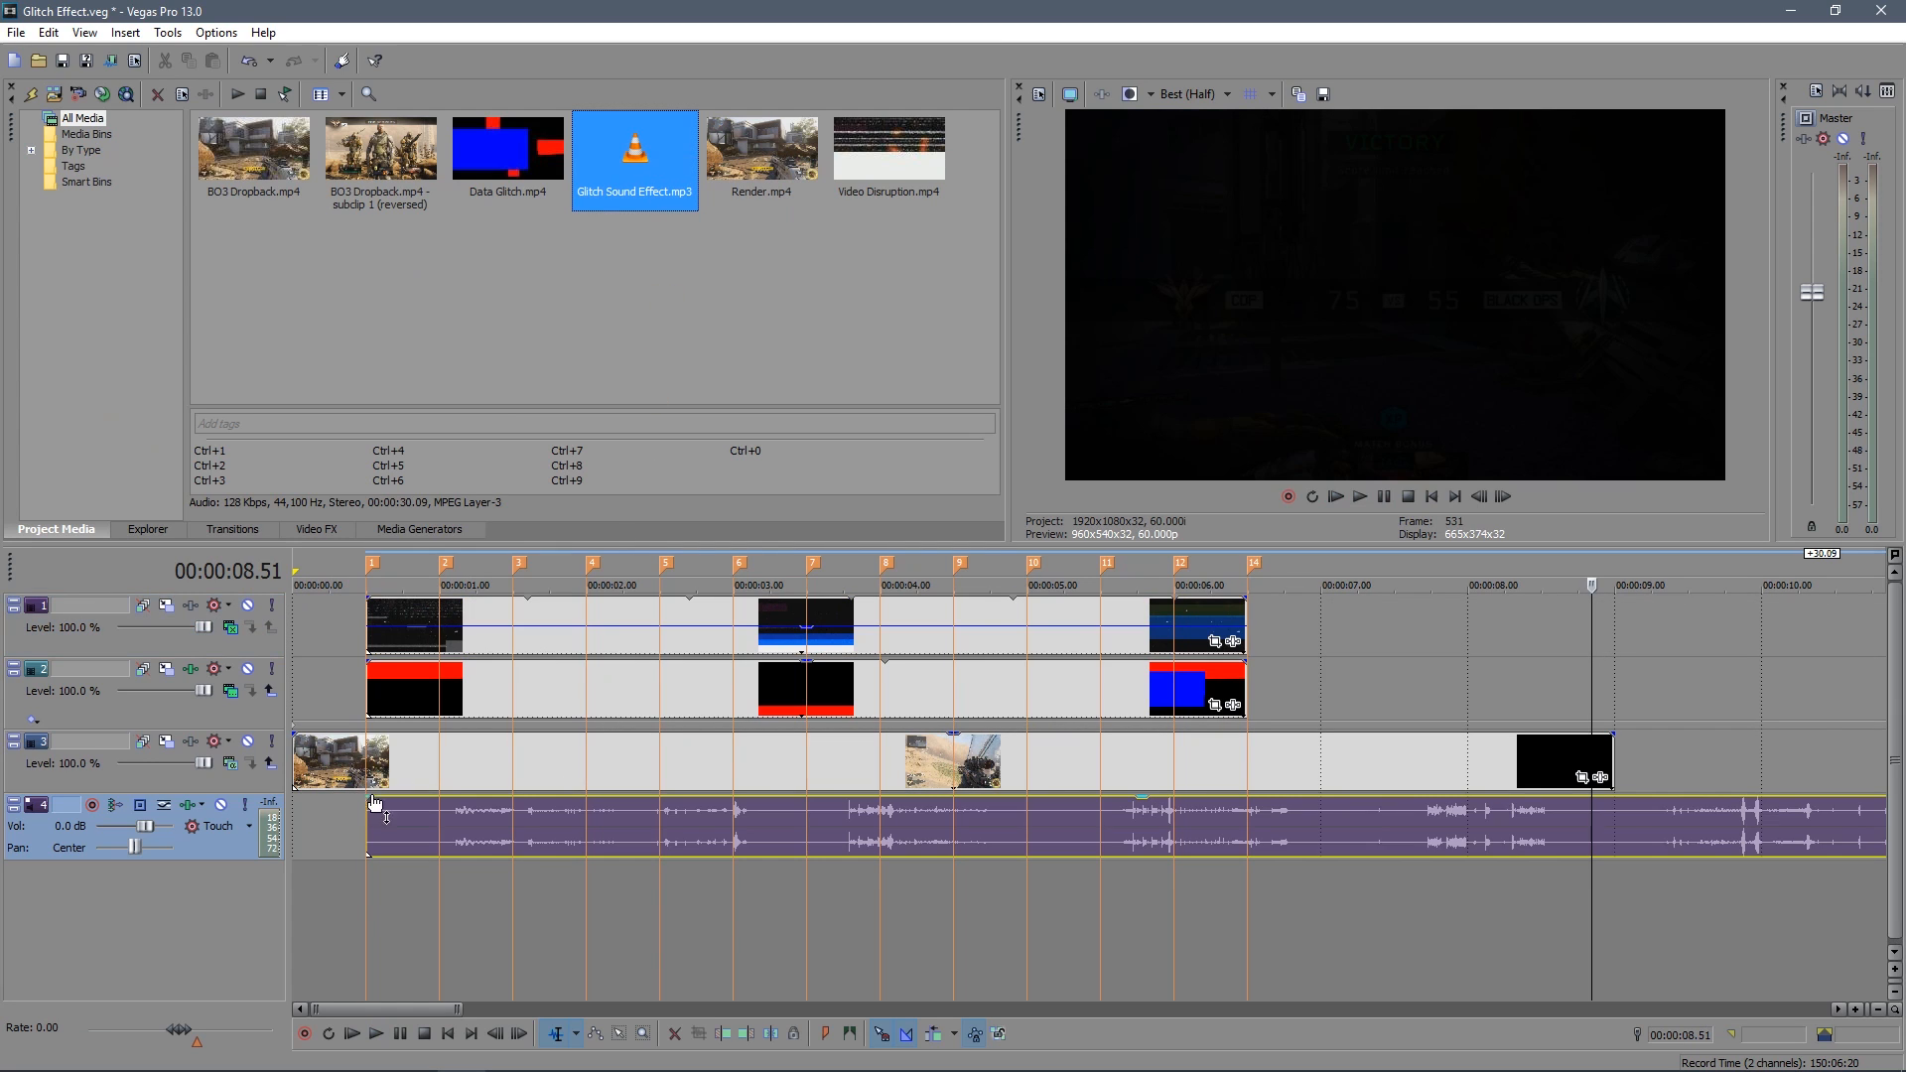
pyautogui.click(1248, 828)
pyautogui.rightClick(1282, 818)
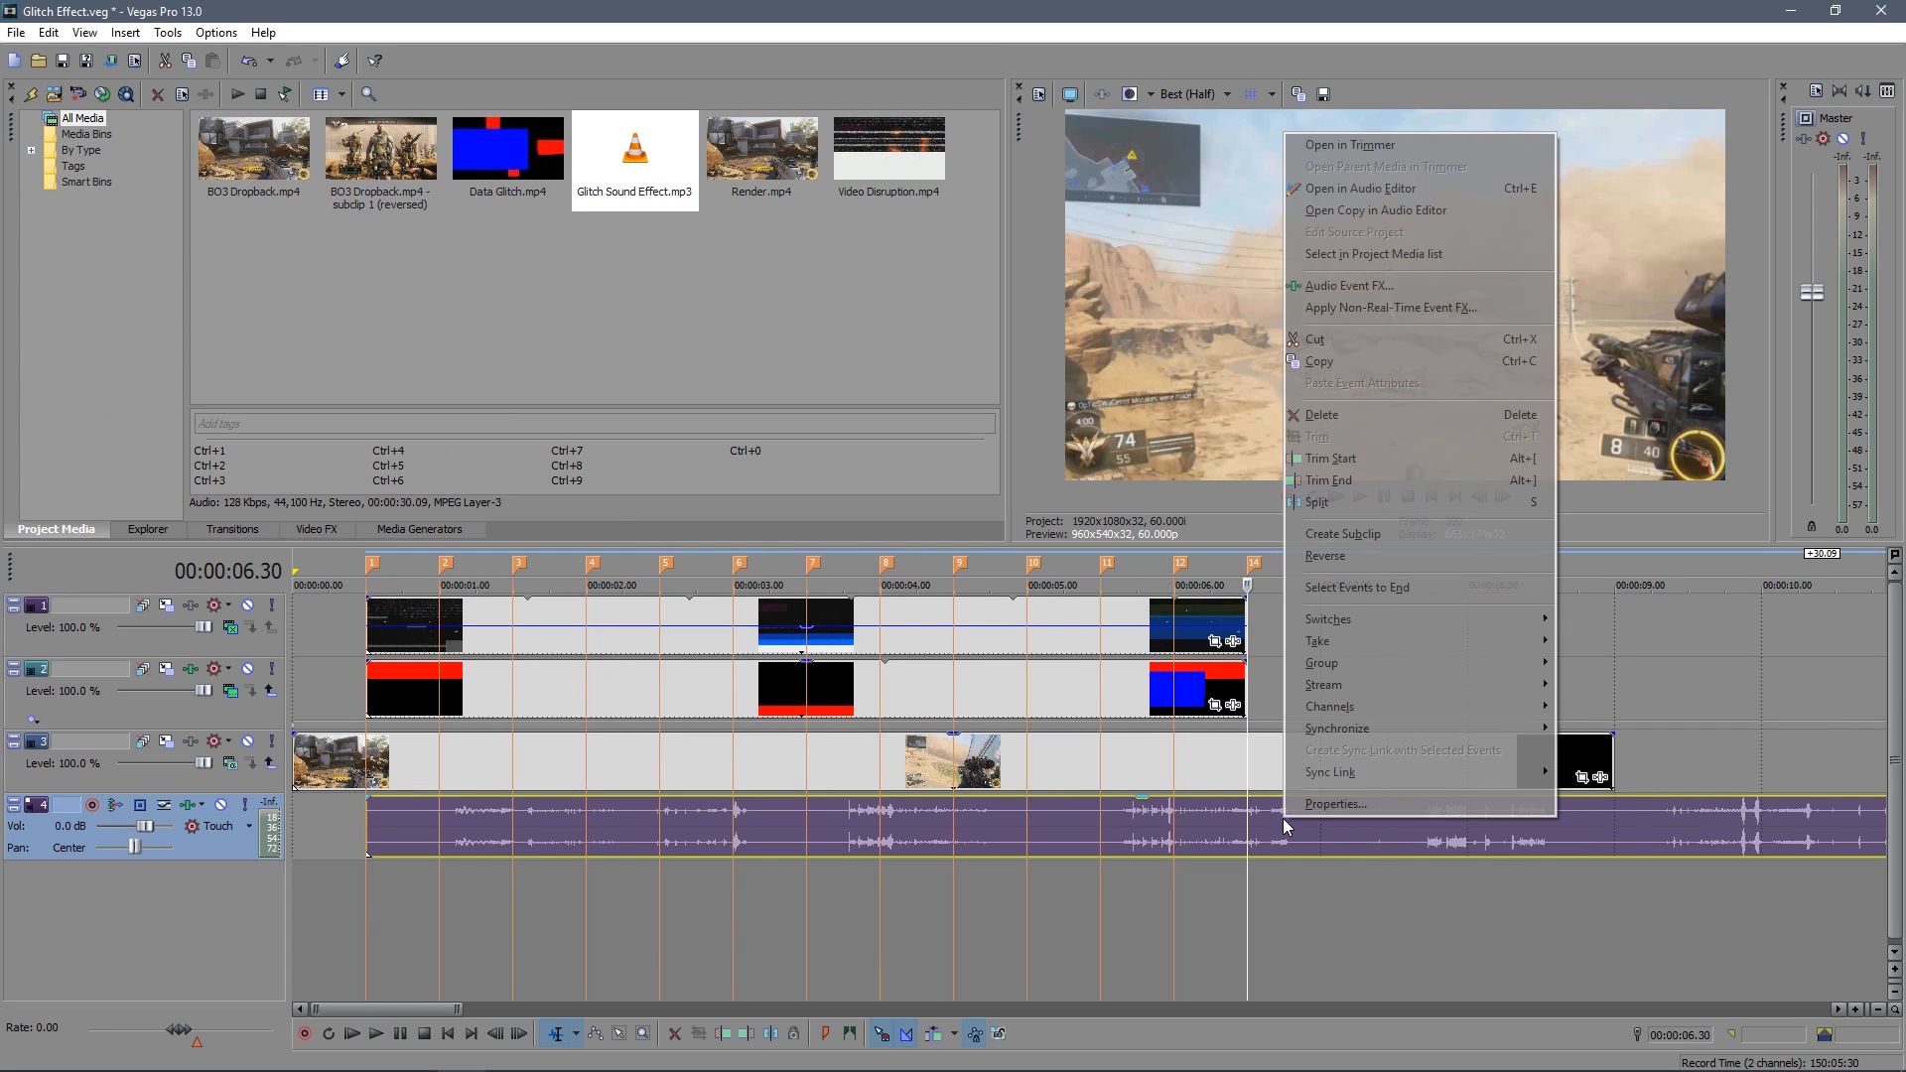
pyautogui.click(1397, 484)
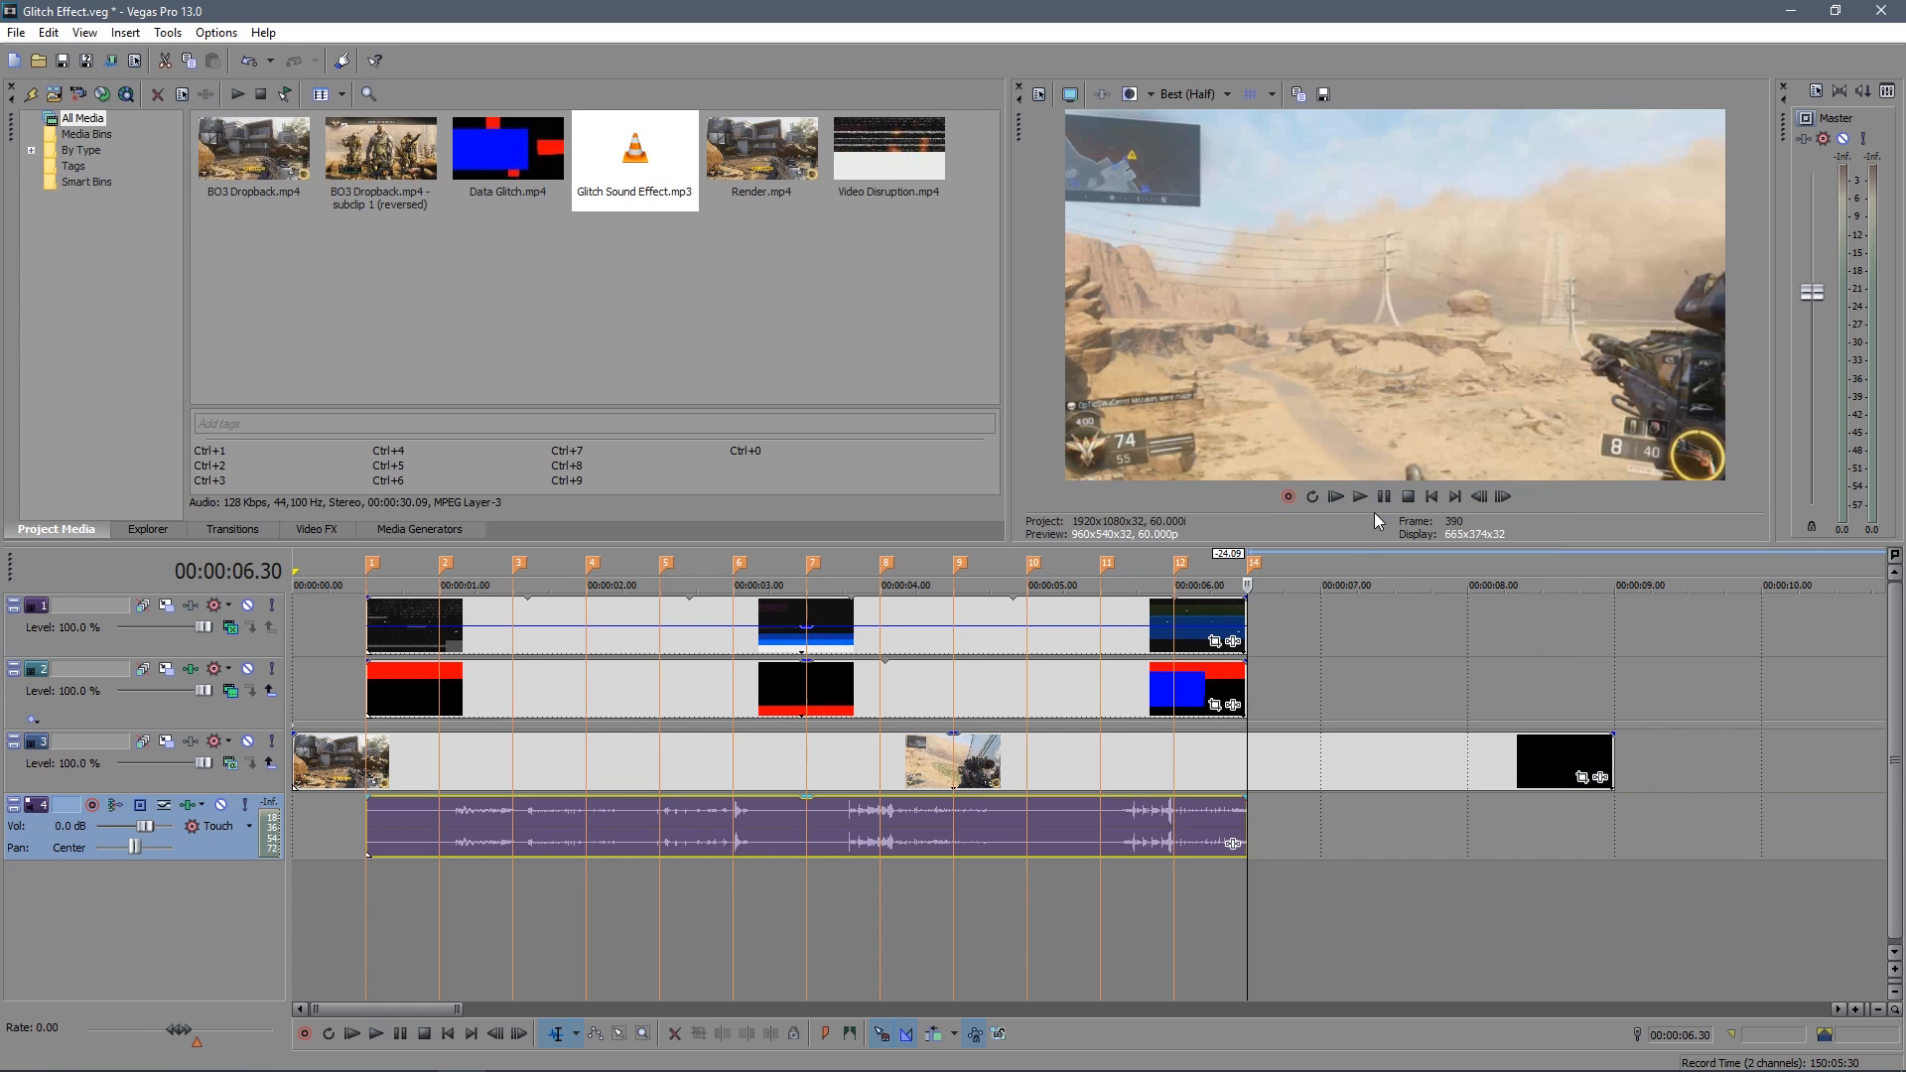
# - Return the playback position to the start of the timeline to review the effect with sound
pyautogui.click(1432, 498)
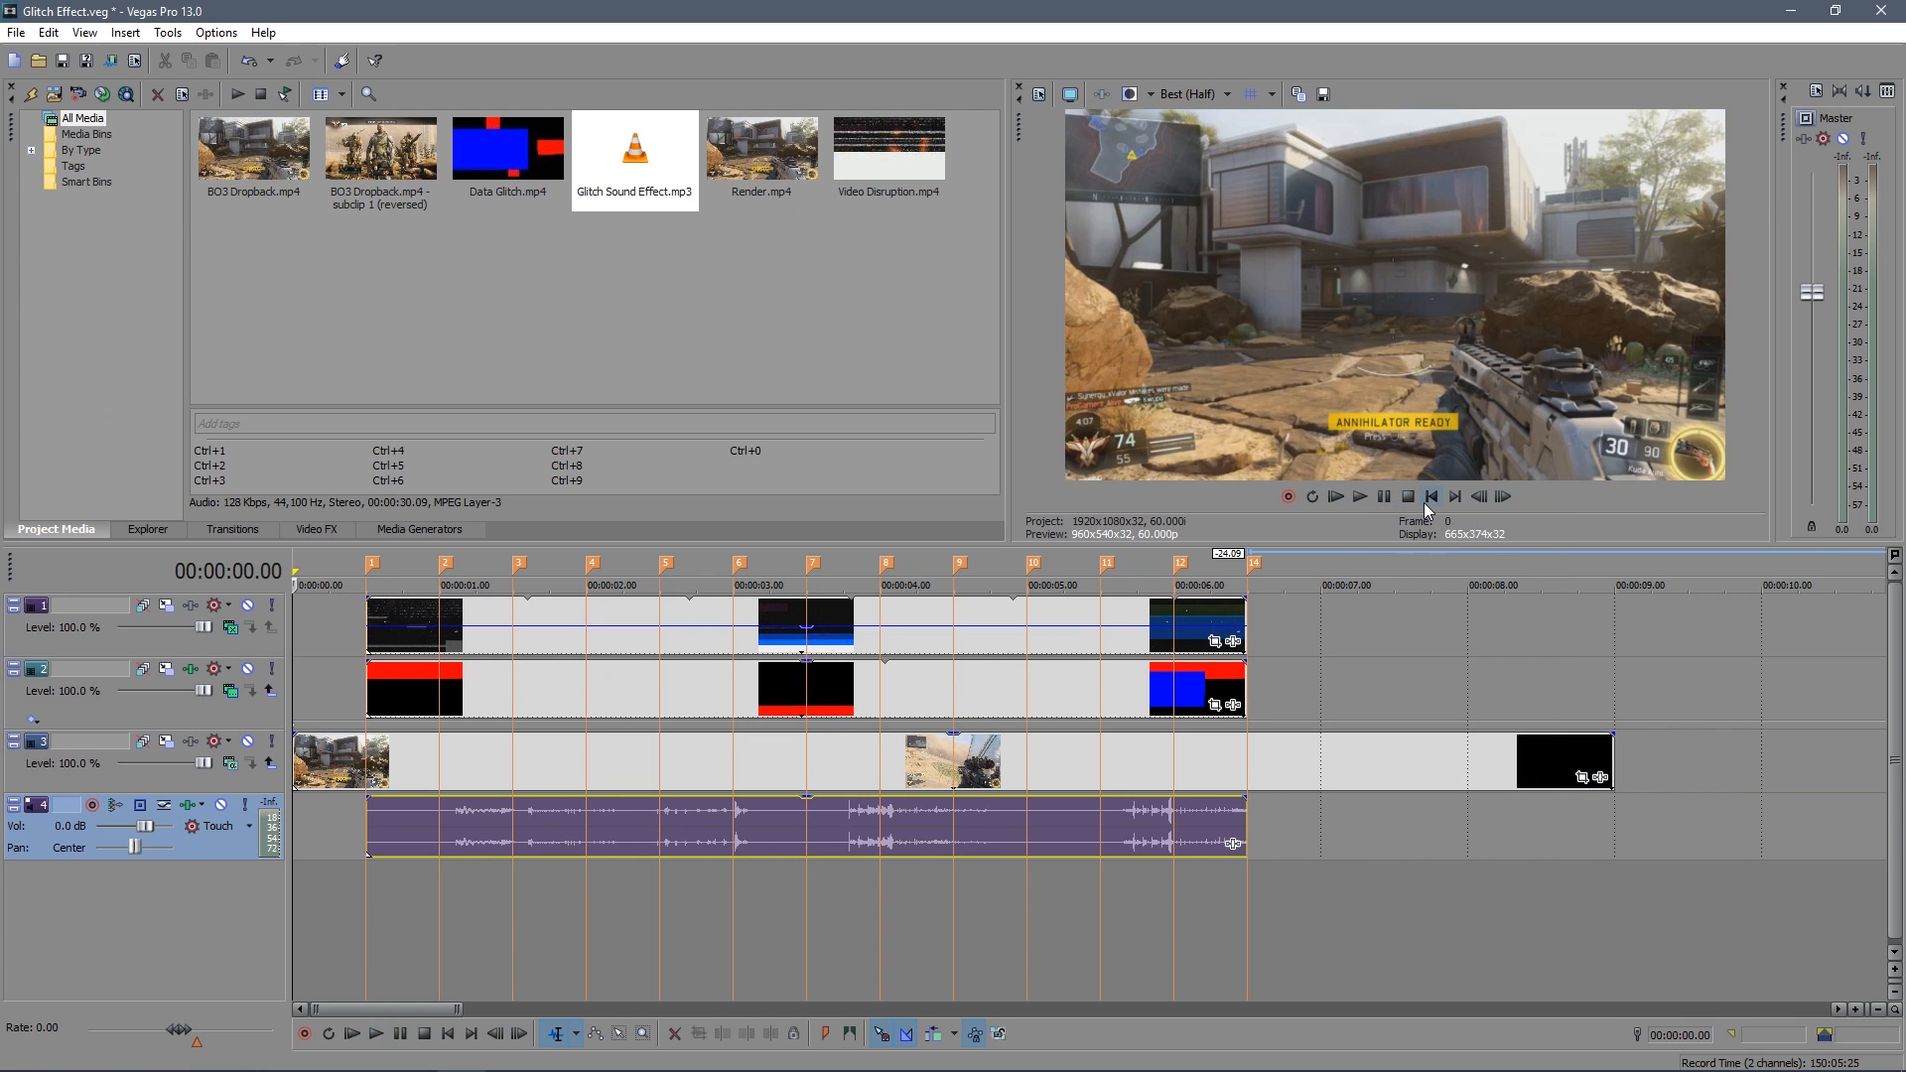